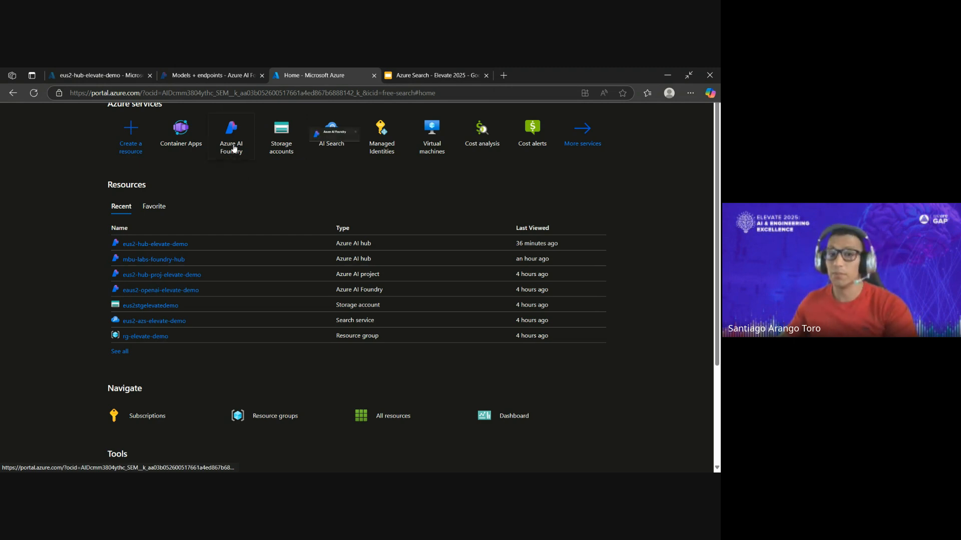
# - Open Azure AI Foundry and display its list of AI hubs
pyautogui.click(235, 147)
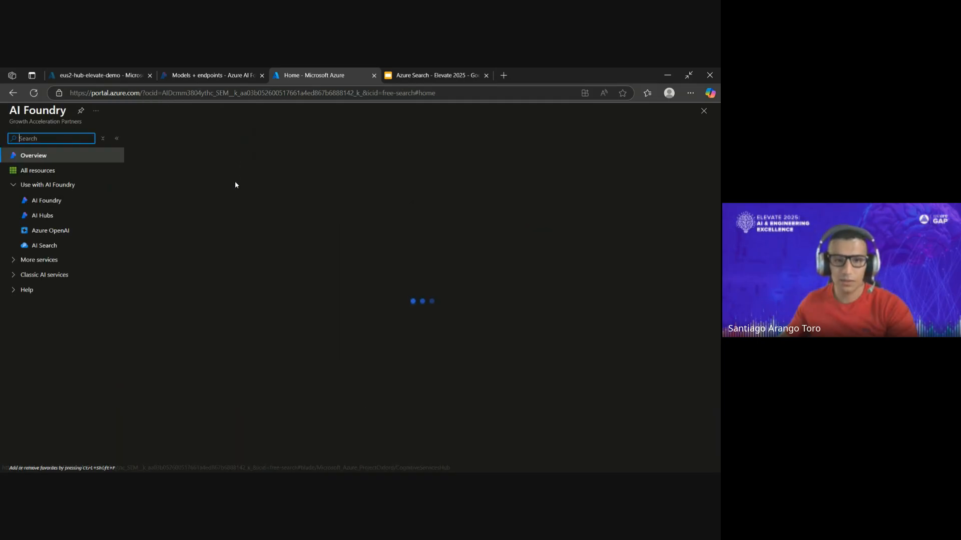
pyautogui.click(97, 256)
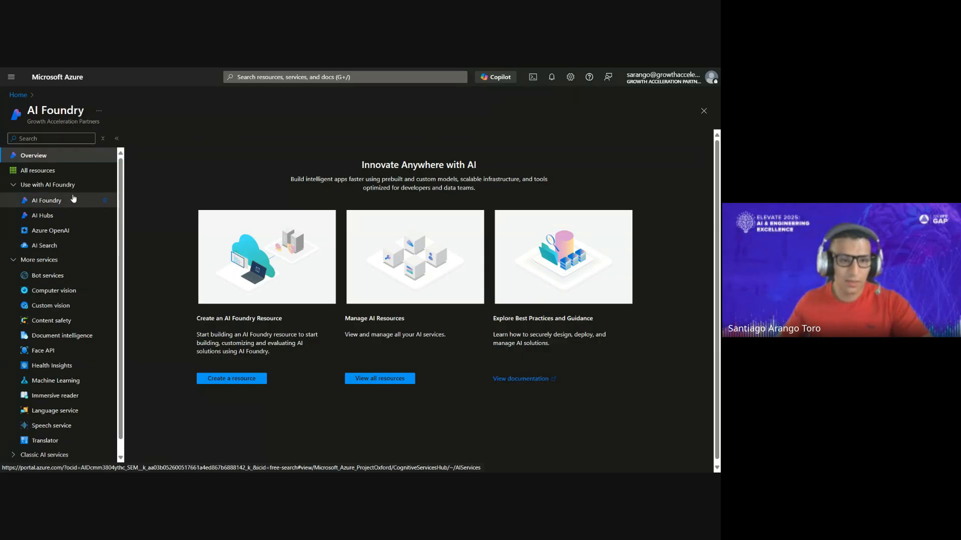
pyautogui.click(77, 214)
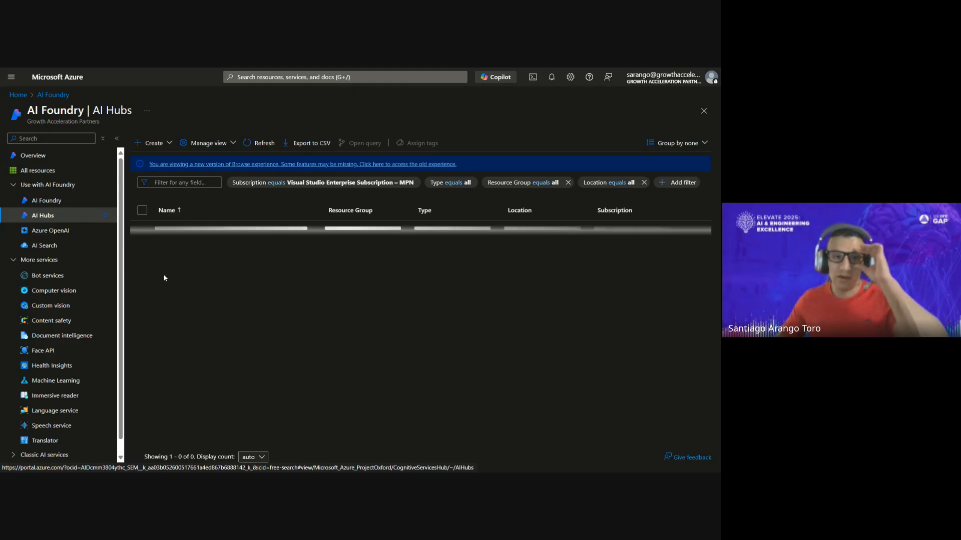
# - Open the creation form for a new AI hub and examine its basic settings, including the AI Services connection
pyautogui.click(156, 146)
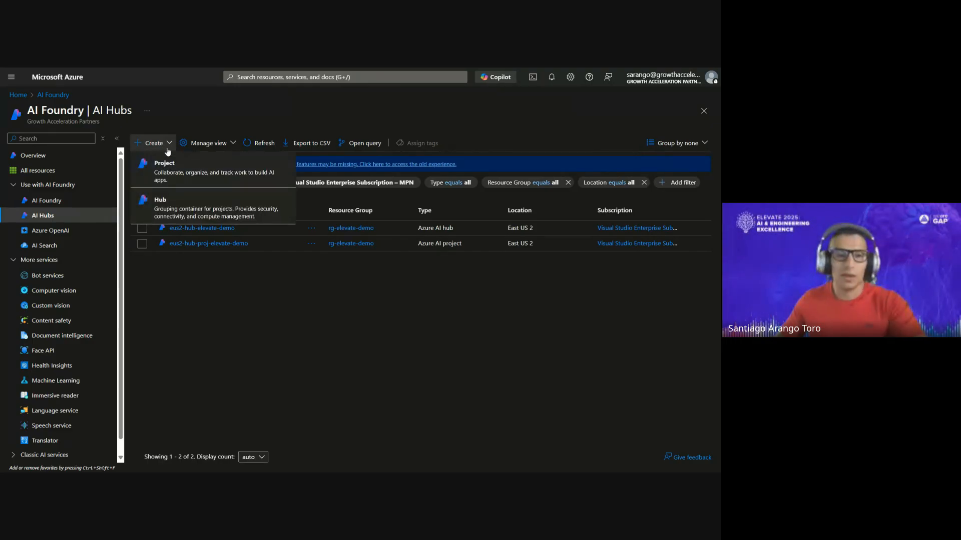
pyautogui.click(212, 218)
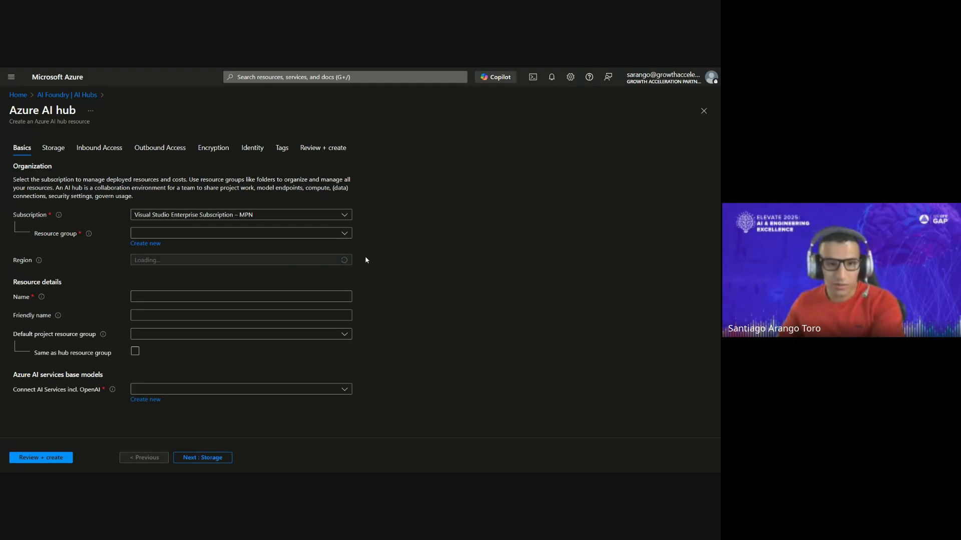
pyautogui.hotkey('ctrl', '+')
pyautogui.hotkey('ctrl', '+')
pyautogui.scroll(-1, 523, 270)
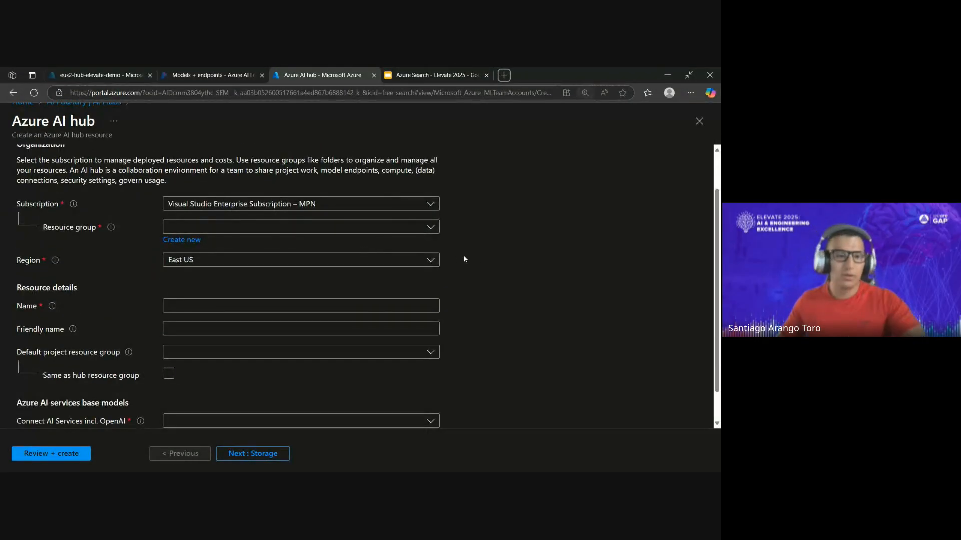
pyautogui.scroll(-1, 427, 232)
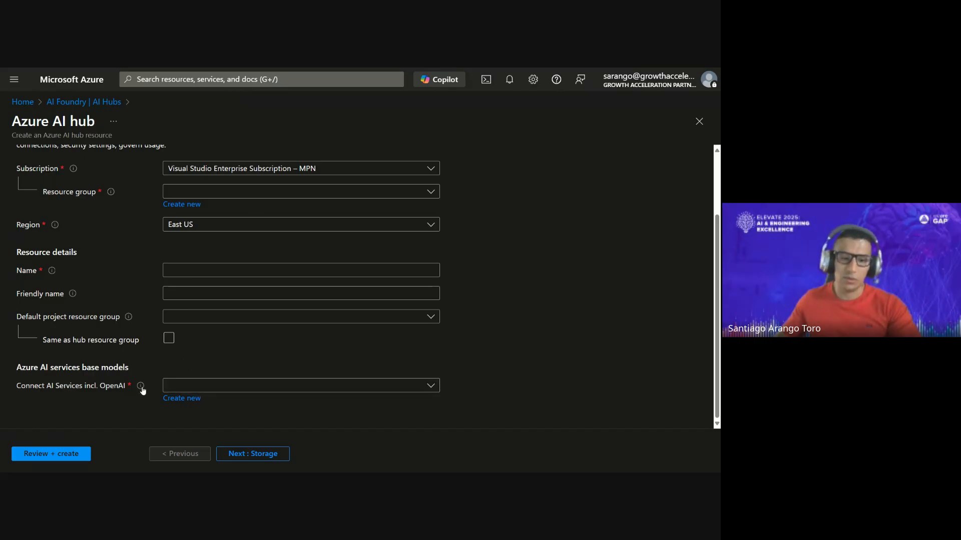
pyautogui.moveTo(142, 390)
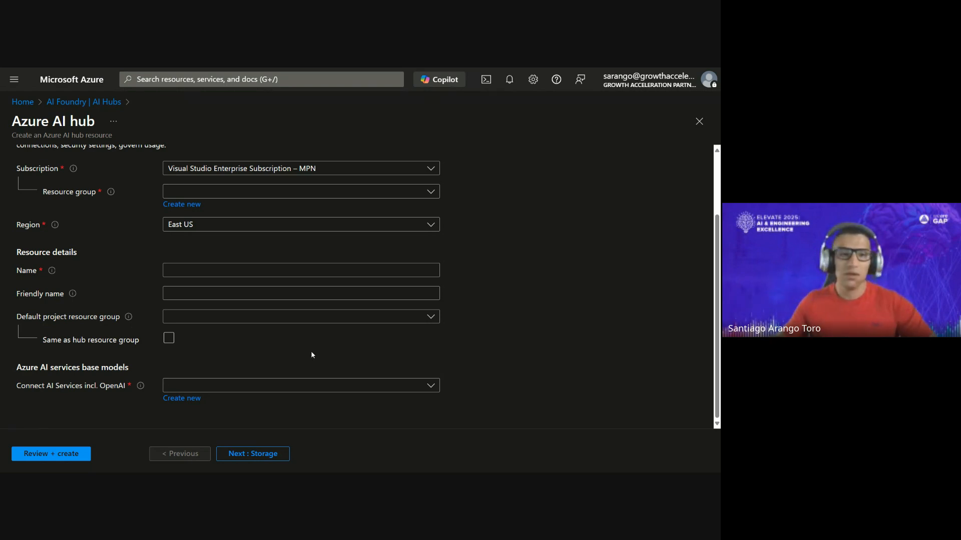
pyautogui.scroll(3, 293, 316)
# - Examine the new hub's storage, inbound and outbound access, encryption, identity and review settings, and close the form without creating the hub
pyautogui.click(66, 168)
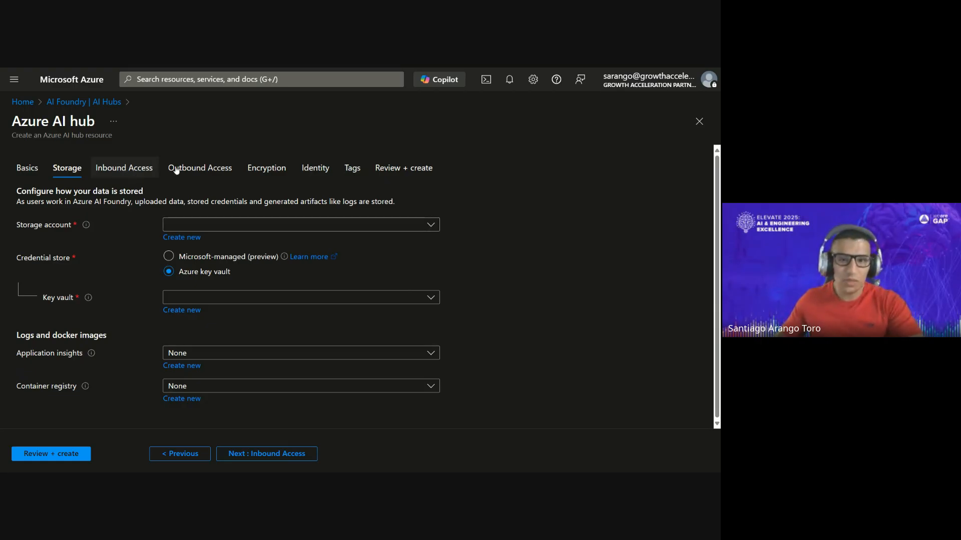
pyautogui.click(125, 168)
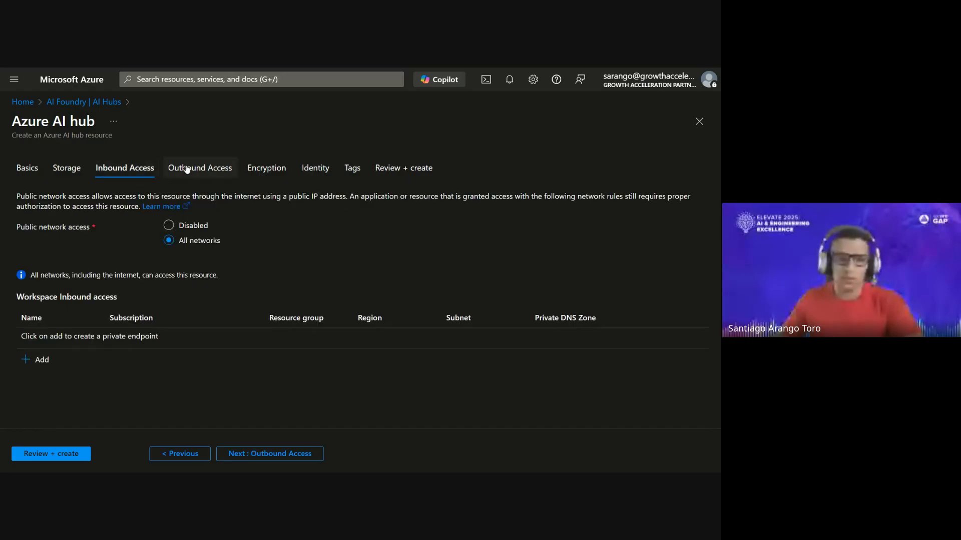
pyautogui.click(203, 169)
pyautogui.click(123, 168)
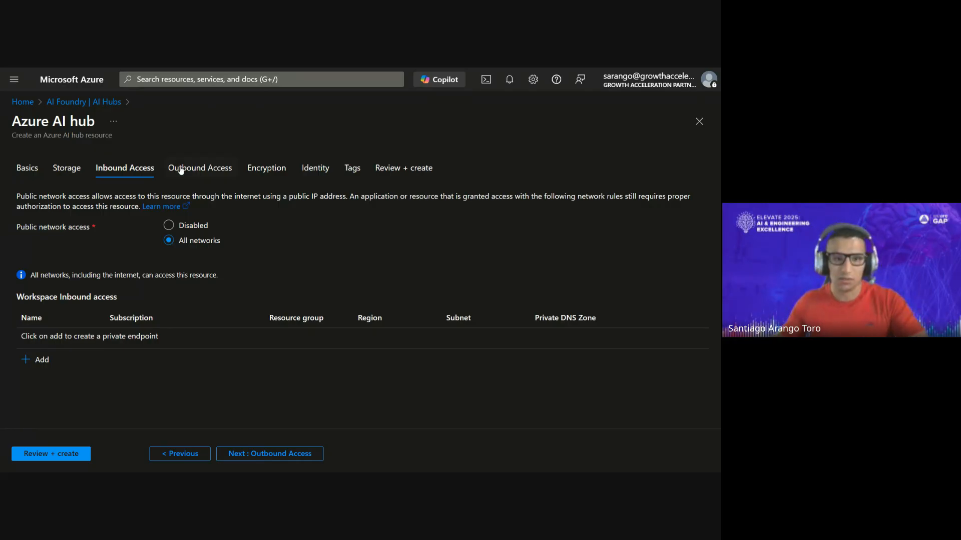
pyautogui.click(214, 176)
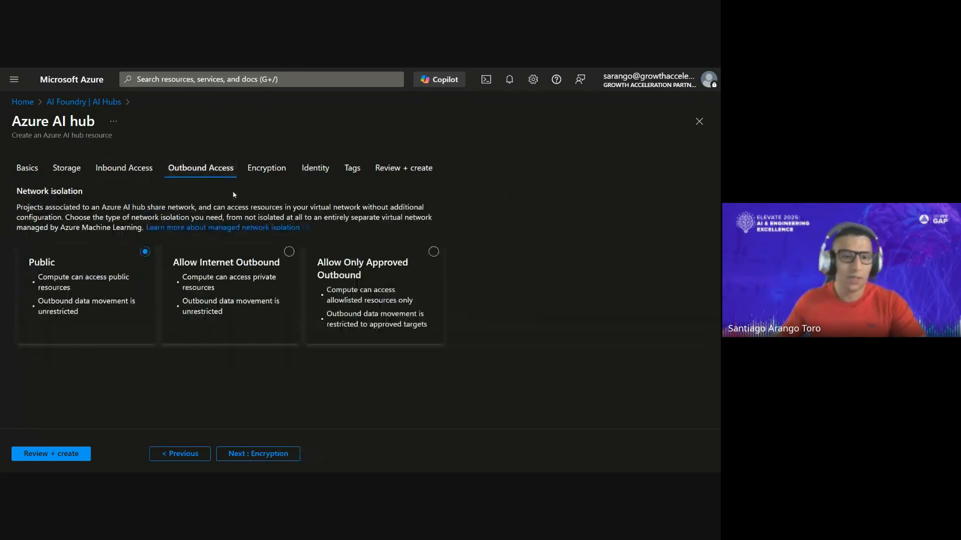
pyautogui.click(270, 171)
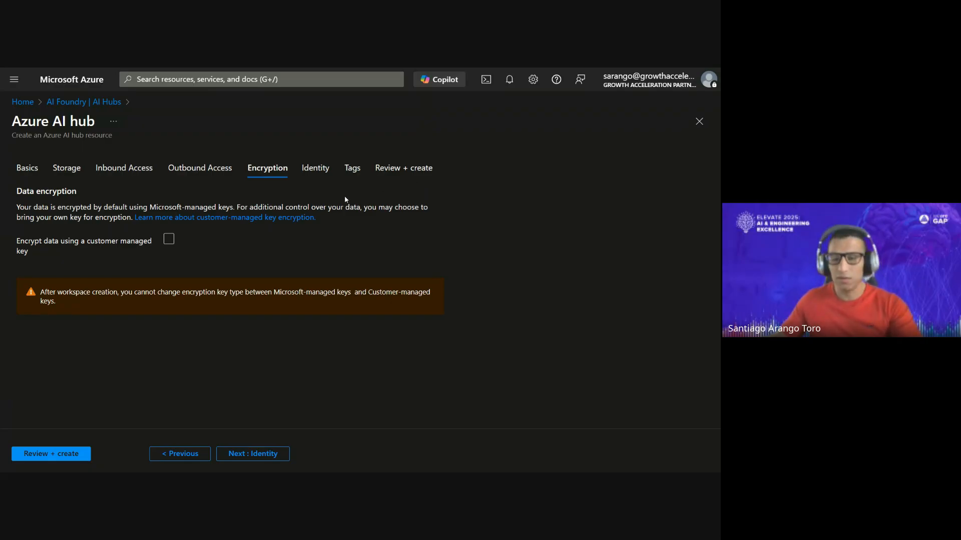
pyautogui.click(326, 173)
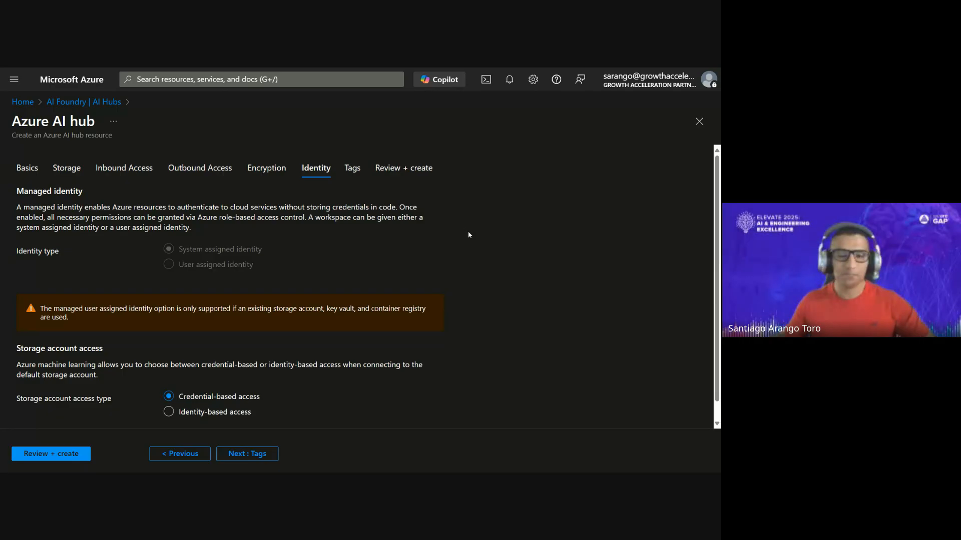
pyautogui.click(408, 173)
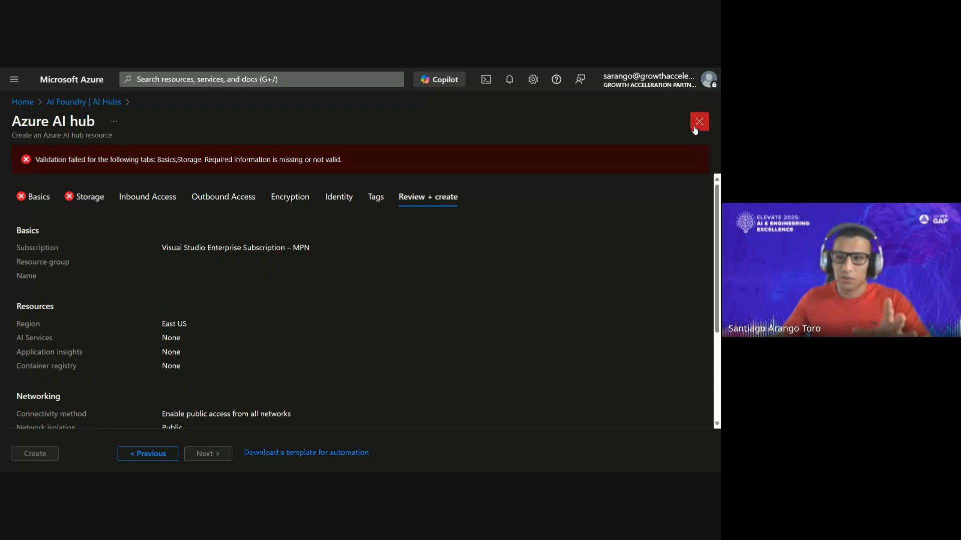
pyautogui.click(699, 121)
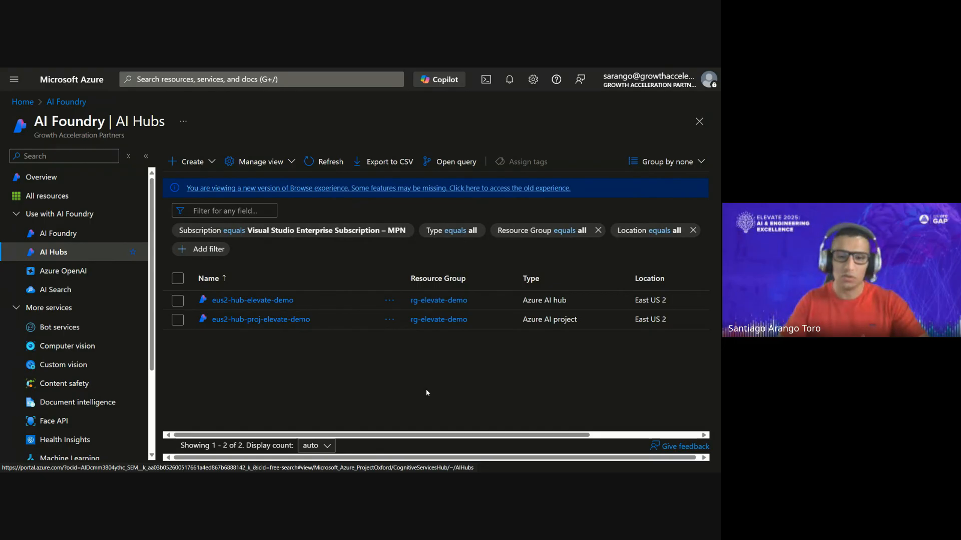
# - Open the existing hub eus2-hub-elevate-demo and display its projects
pyautogui.click(288, 302)
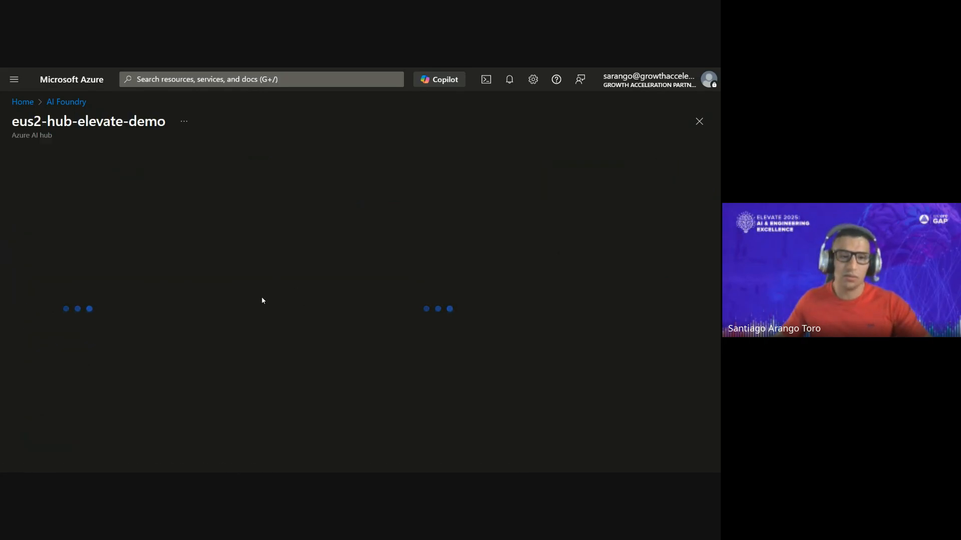
pyautogui.click(53, 327)
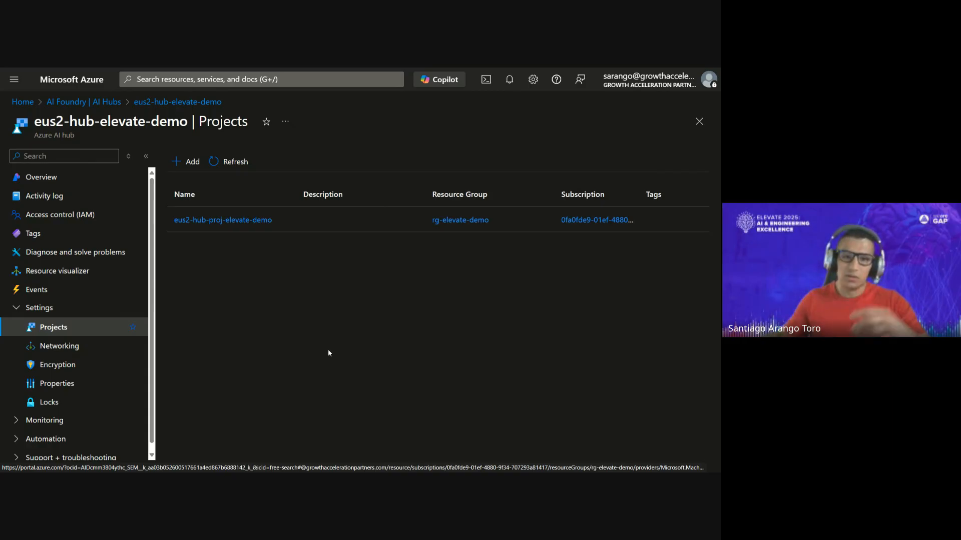
# - Examine the basic and identity settings for adding a project to the hub, and close the form without creating one
pyautogui.click(193, 162)
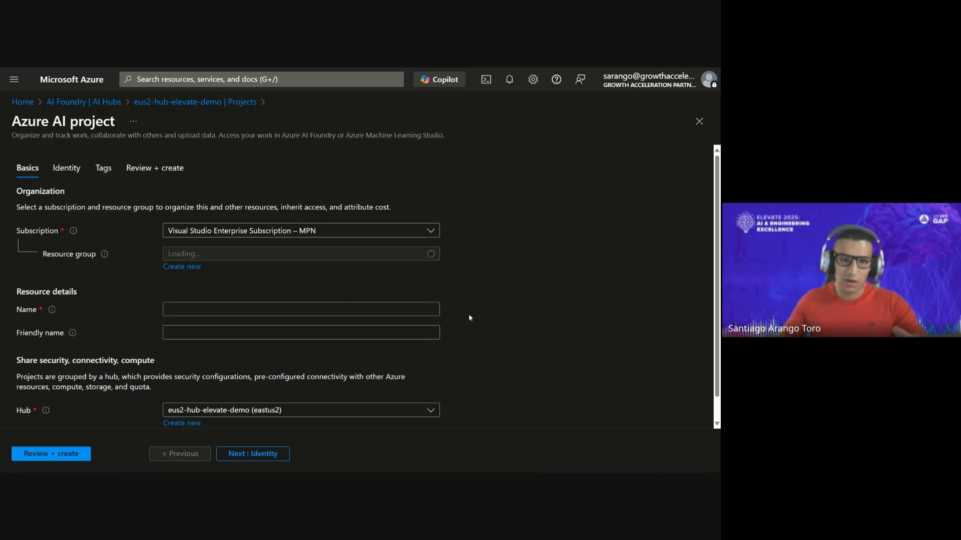
pyautogui.scroll(-1, 497, 265)
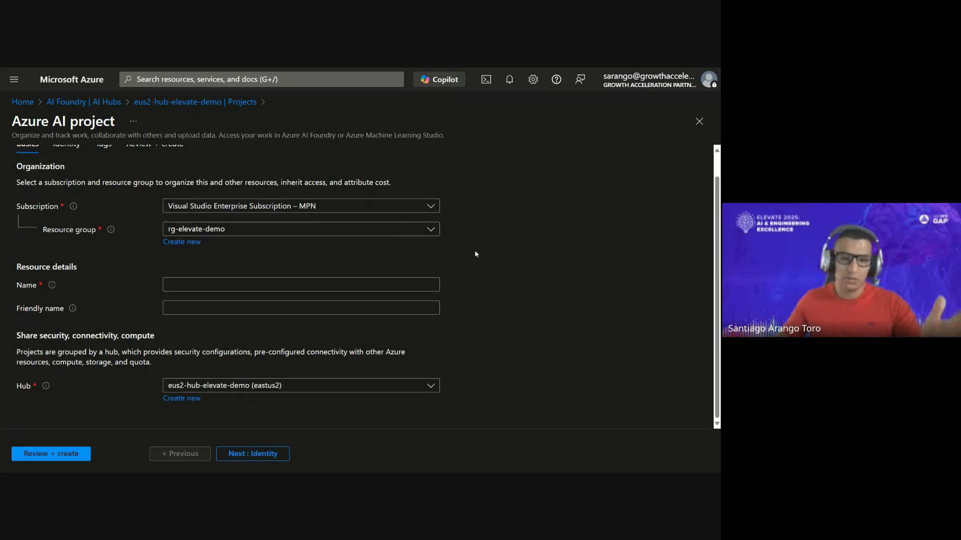
pyautogui.scroll(1, 476, 253)
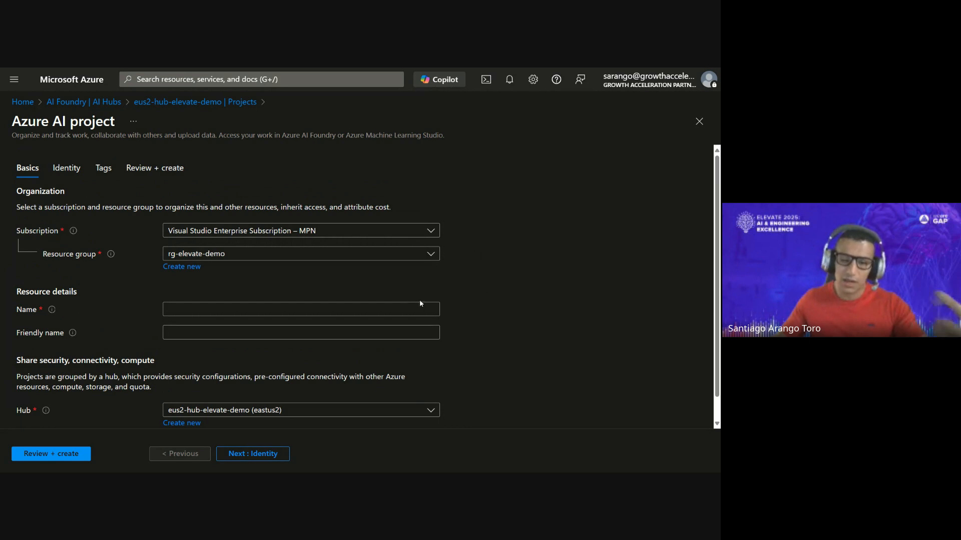
pyautogui.scroll(-1, 422, 315)
pyautogui.scroll(-1, 422, 316)
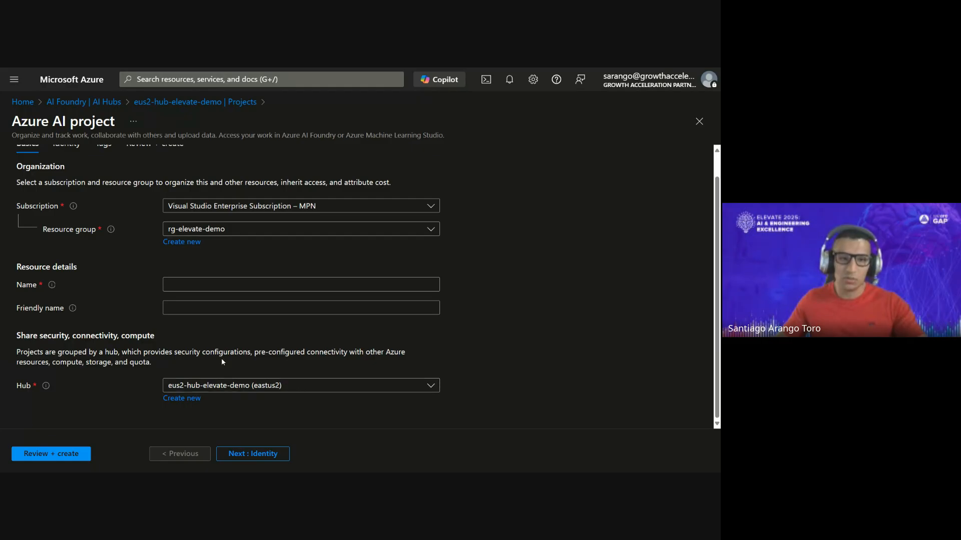
pyautogui.scroll(1, 2, 229)
pyautogui.click(66, 168)
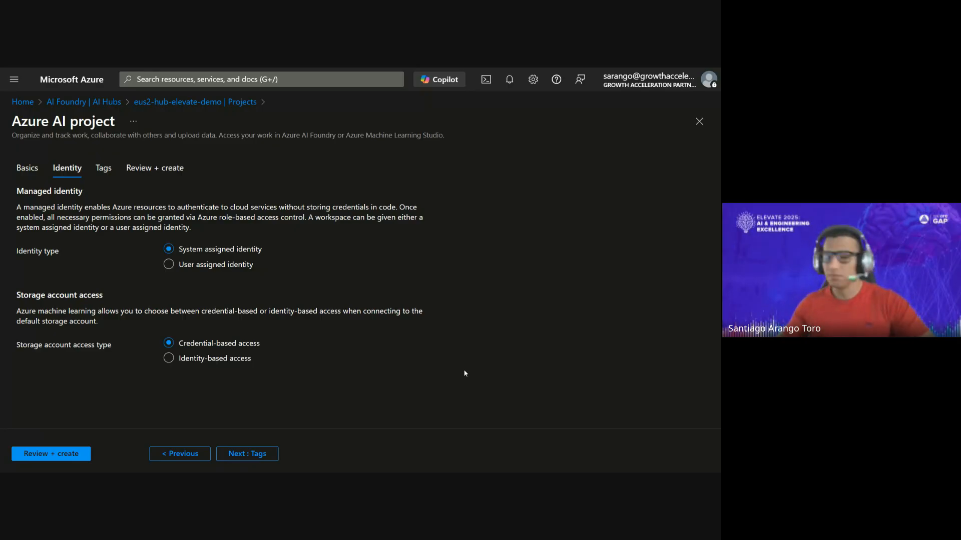
pyautogui.click(699, 121)
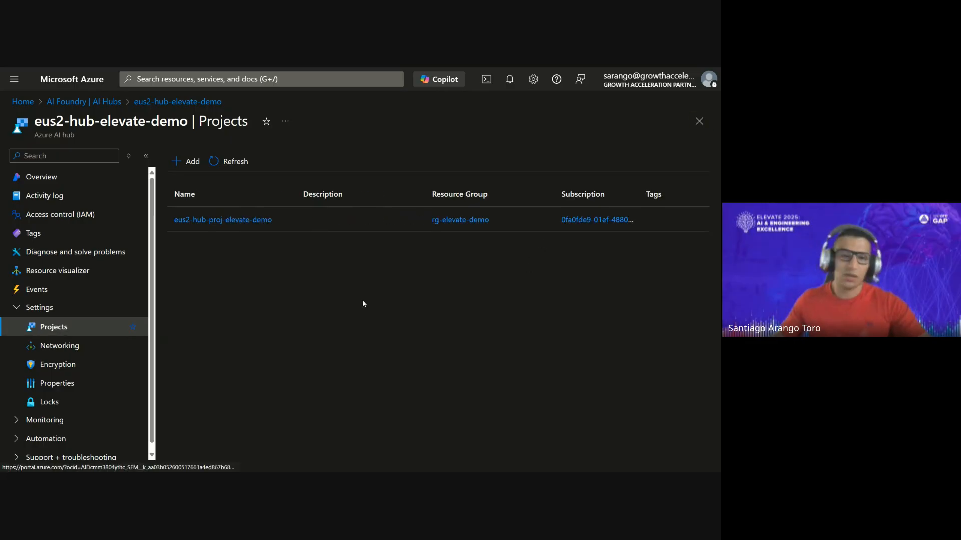
# - Open the overview of the existing project eus2-hub-proj-elevate-demo
pyautogui.click(245, 223)
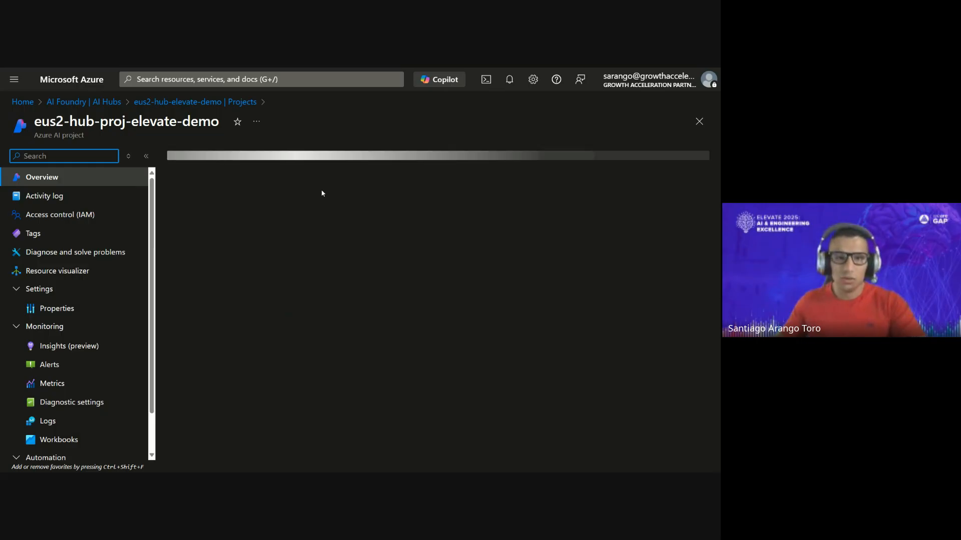
# - Open the Azure portal in a new browser tab and display the containers of the storage account eus2stgelevatedemo
pyautogui.moveTo(232, 72)
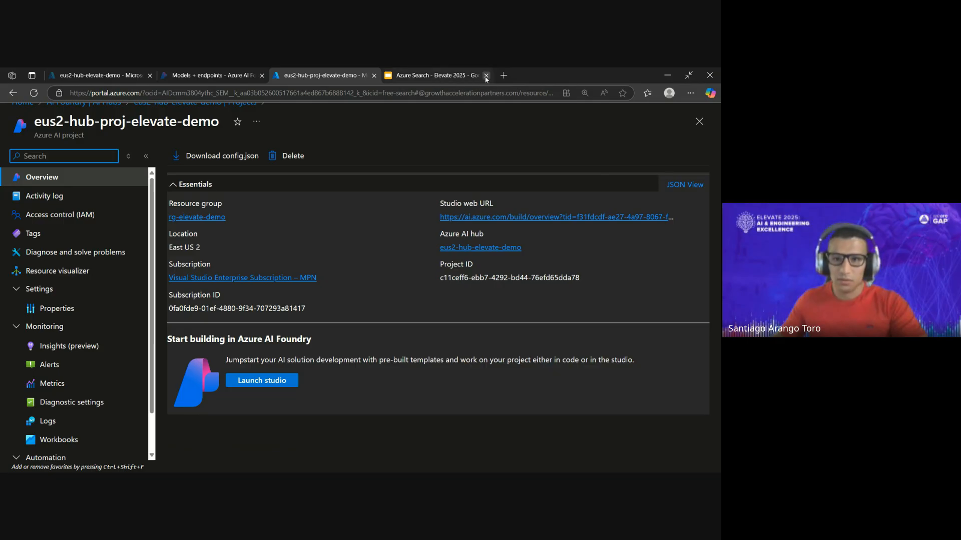
pyautogui.click(505, 77)
pyautogui.write('p')
pyautogui.press('Return')
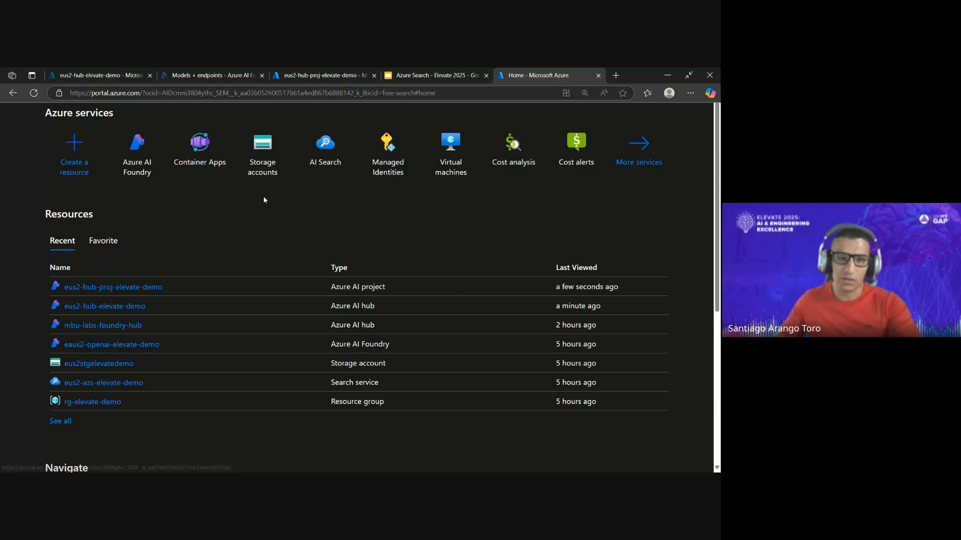
pyautogui.click(266, 153)
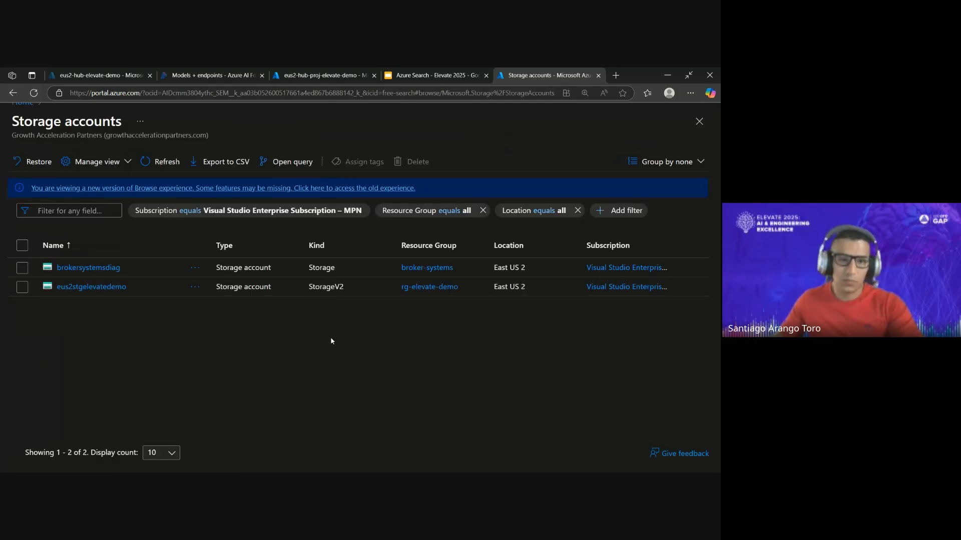
pyautogui.click(110, 290)
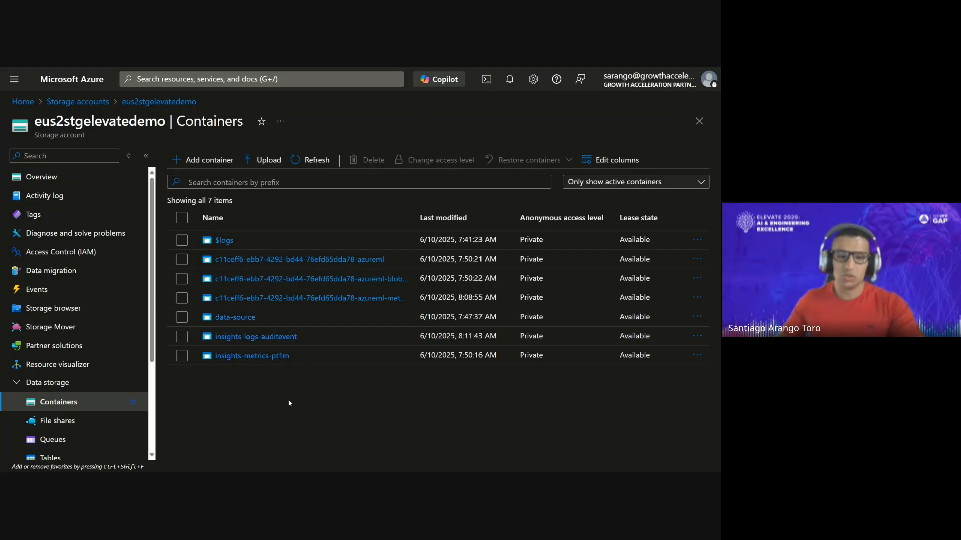
# - Open the AWS eBooks folder in the data-source container and widen the Name column to show the full file names
pyautogui.click(242, 322)
pyautogui.click(242, 320)
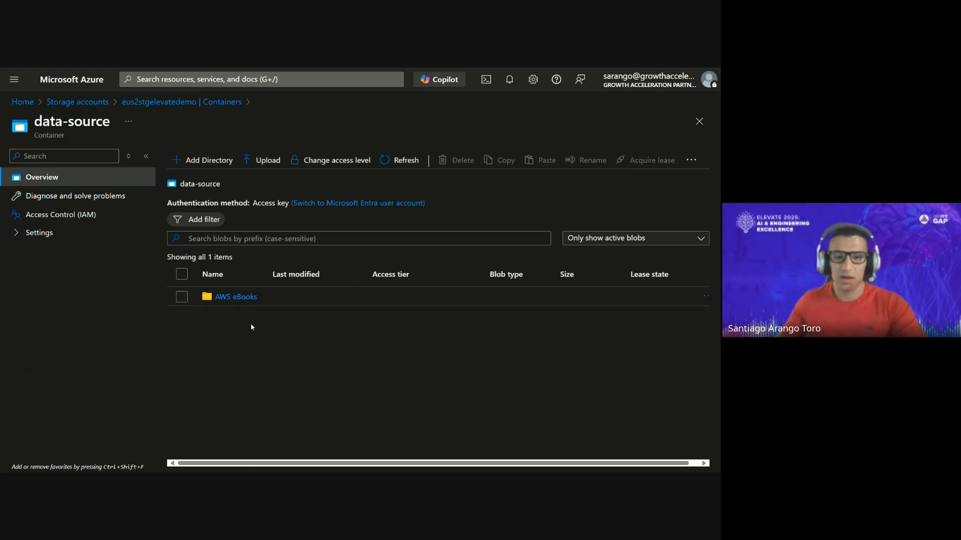
pyautogui.click(248, 299)
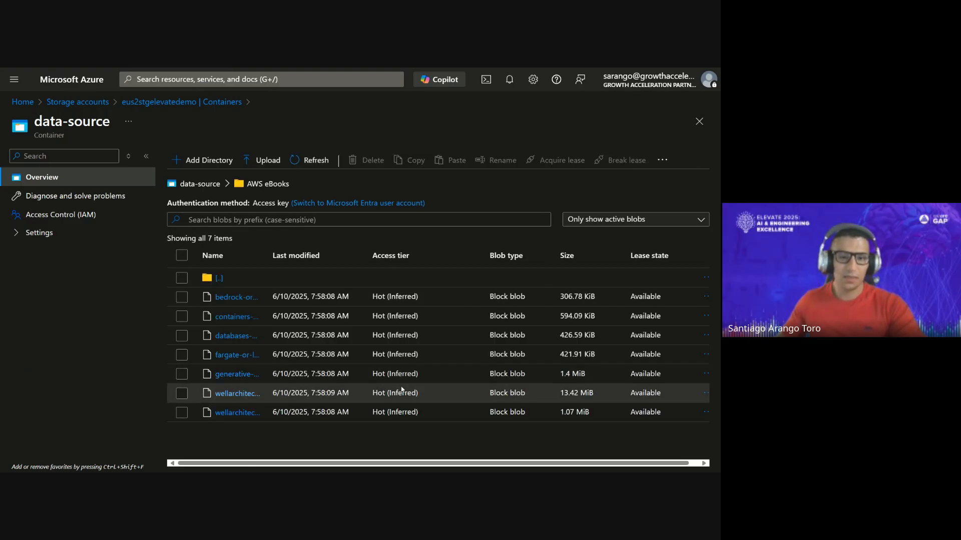
pyautogui.moveTo(279, 260); pyautogui.dragTo(426, 294)
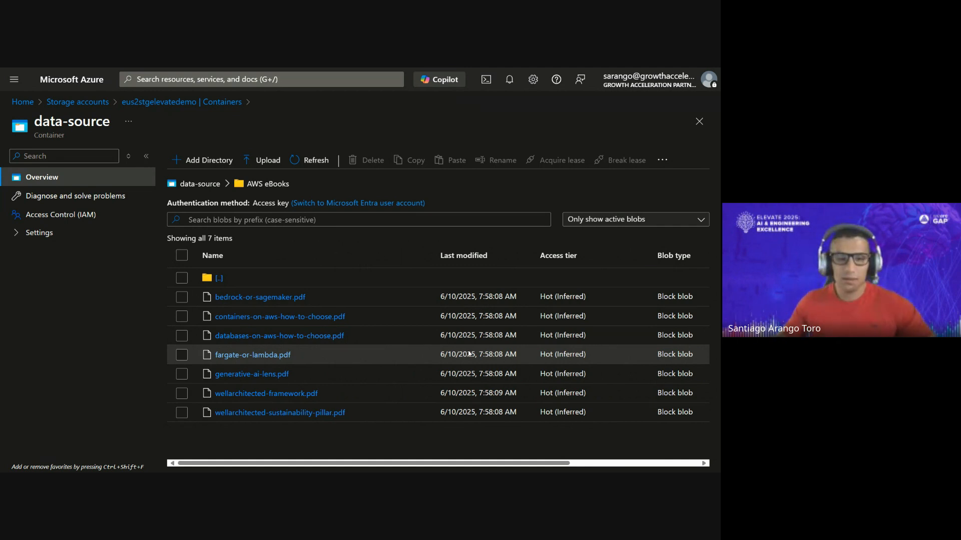
# - Switch to the open Azure AI Foundry studio tab and display the project's overview page
pyautogui.moveTo(325, 70)
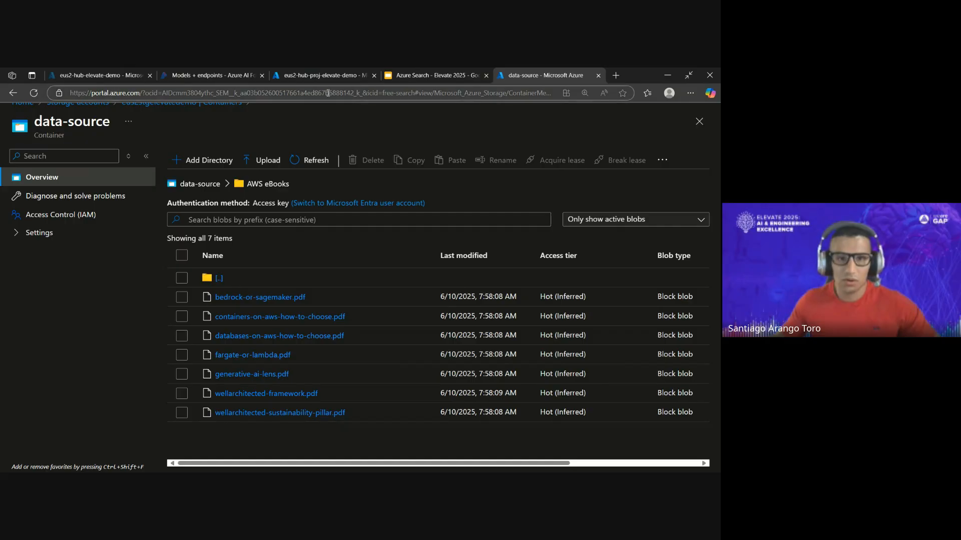
pyautogui.click(245, 76)
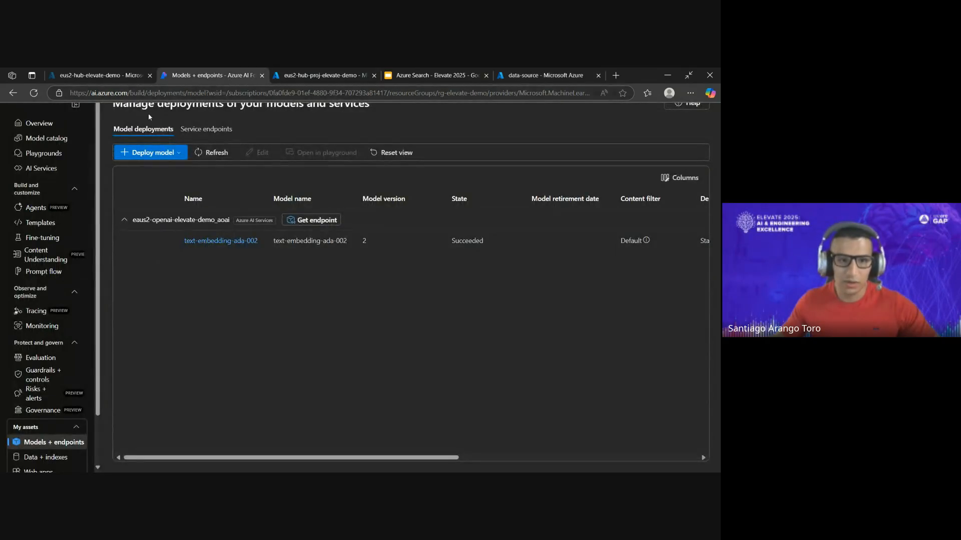
pyautogui.click(55, 125)
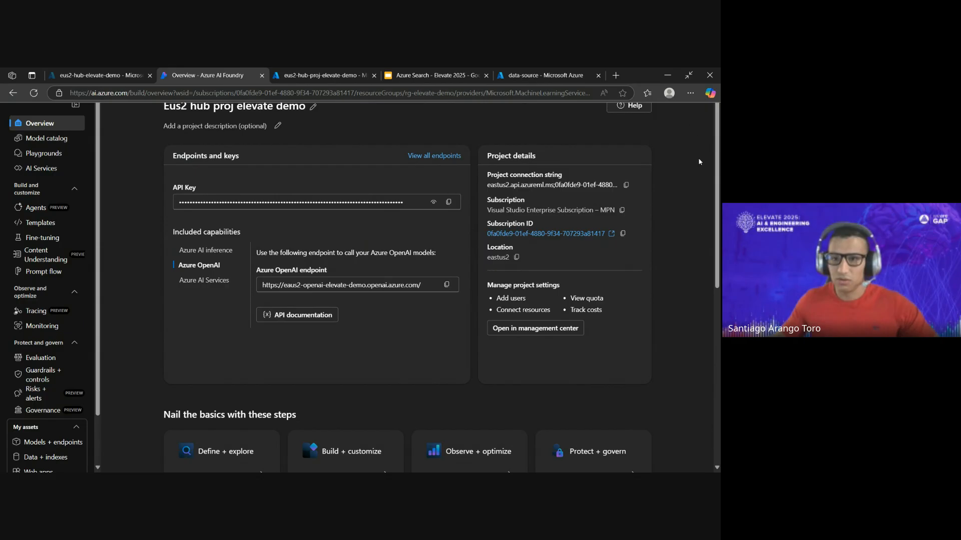
# - Look over the project's AI Services page in full screen and open the Data + indexes page
pyautogui.press('F11')
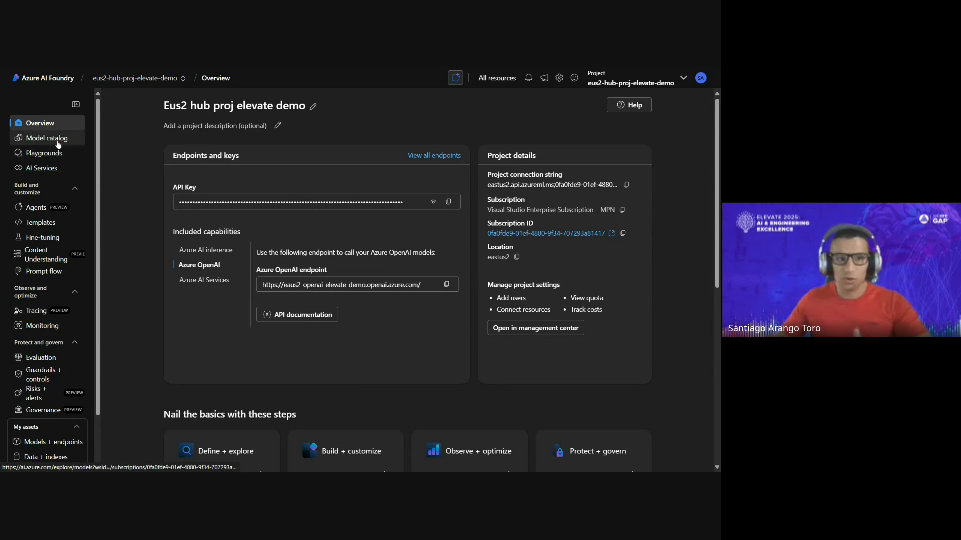
pyautogui.click(59, 168)
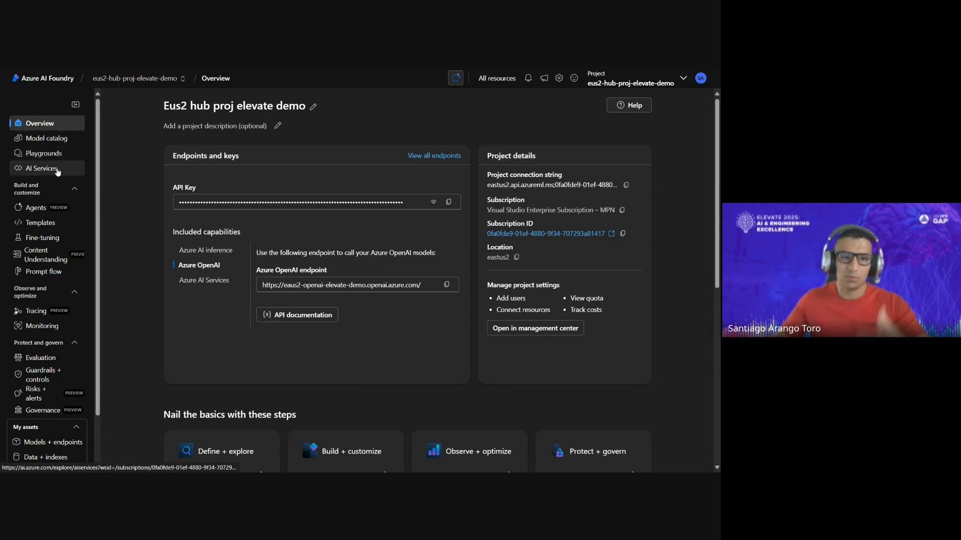
pyautogui.scroll(-2, 115, 298)
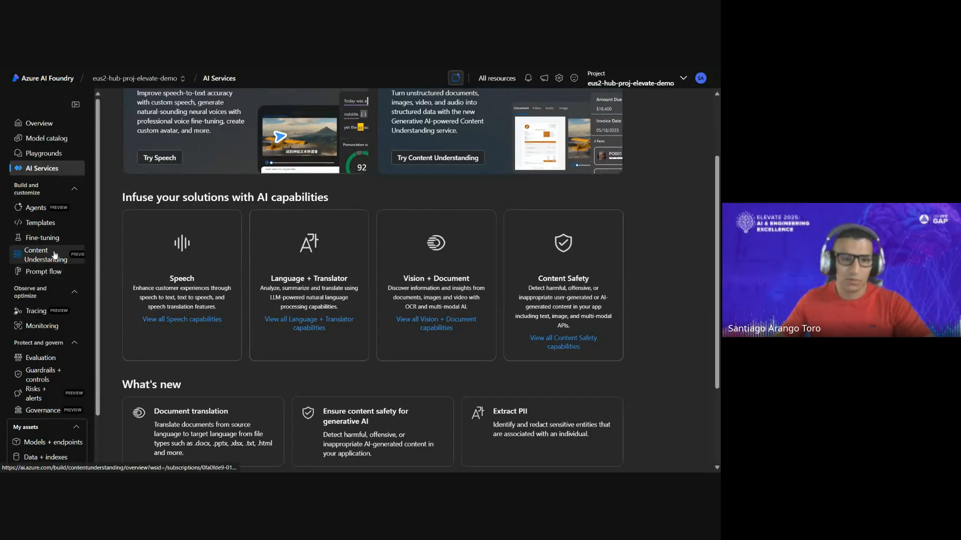
pyautogui.scroll(-1, 52, 225)
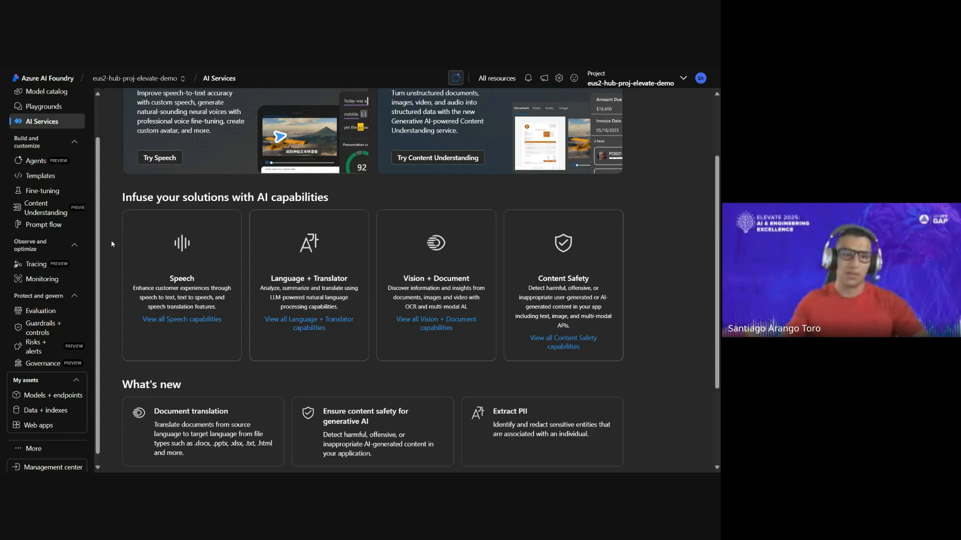
pyautogui.scroll(-1, 40, 241)
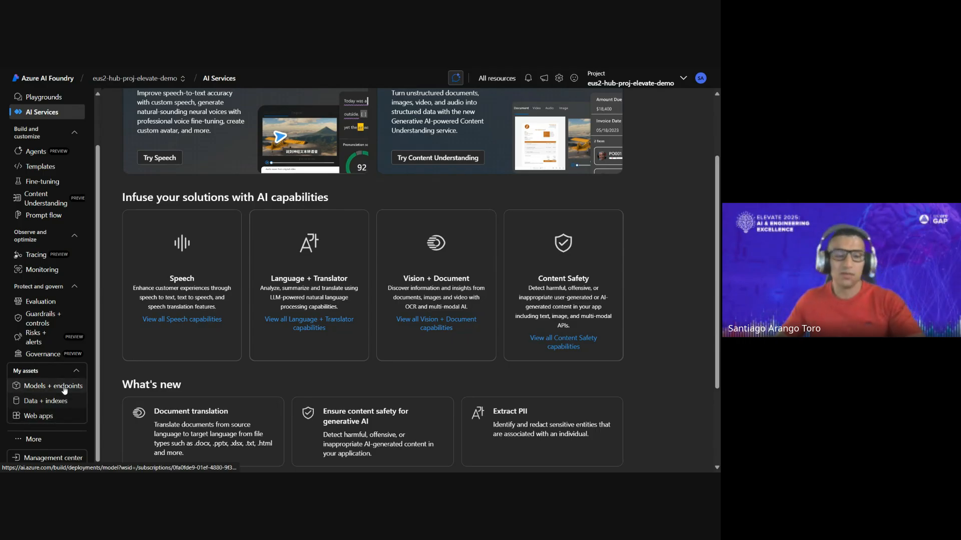
pyautogui.click(56, 401)
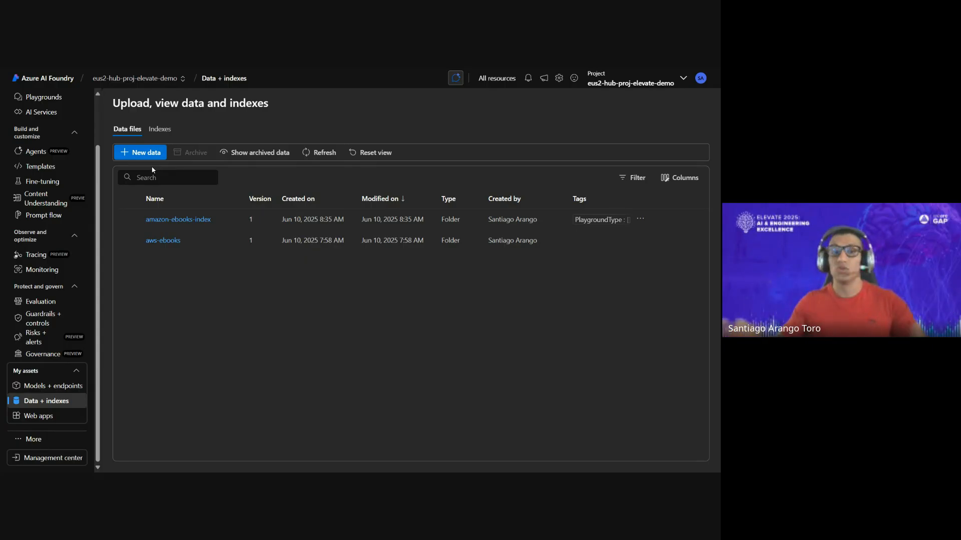
# - Start adding data with a new Azure Data Lake Storage Gen 2 connection using the Visual Studio Enterprise subscription, store eus2stgelevatedemo and file system data-source
pyautogui.click(156, 152)
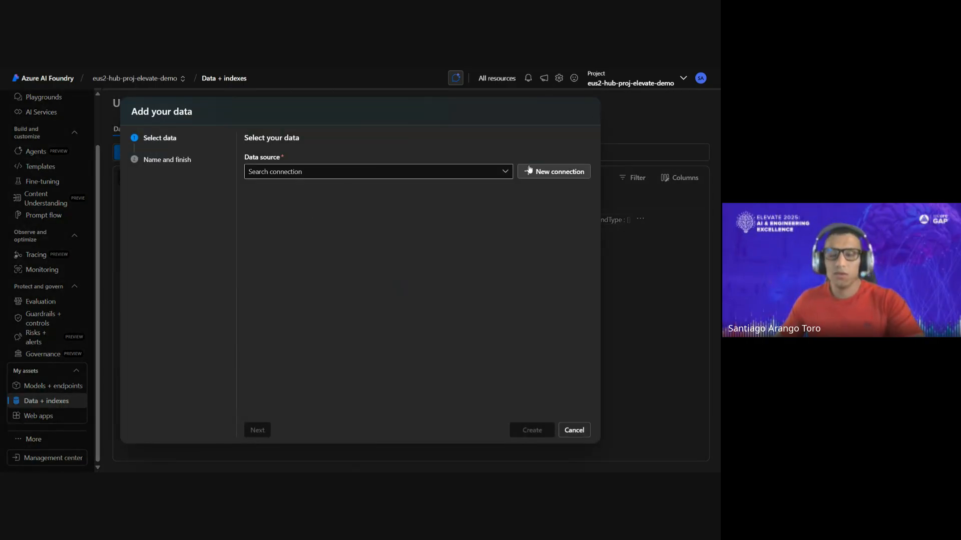
pyautogui.click(551, 172)
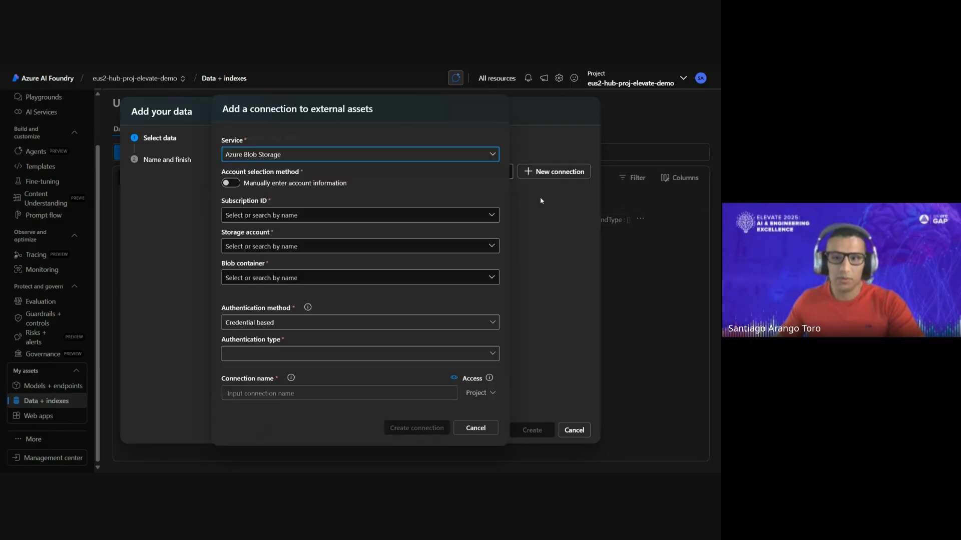
pyautogui.click(496, 154)
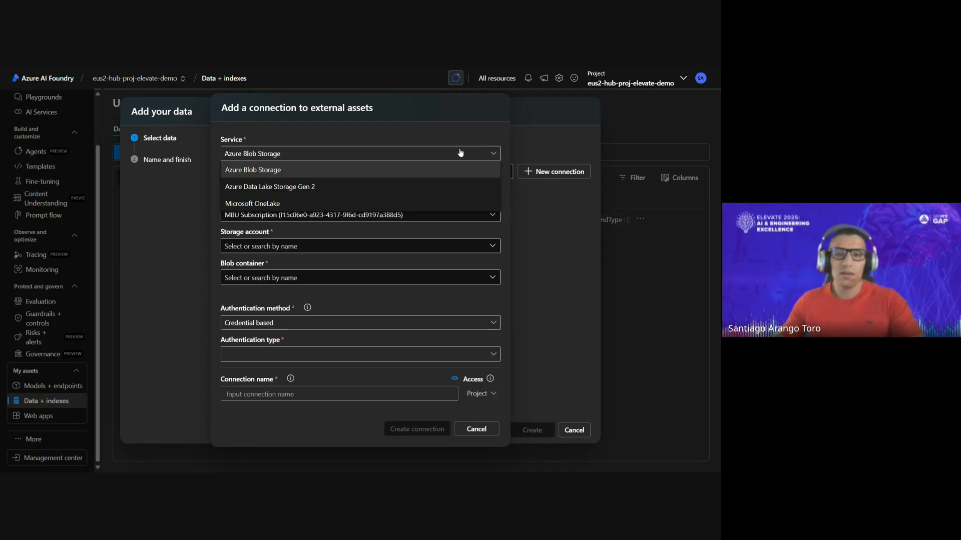
pyautogui.click(418, 186)
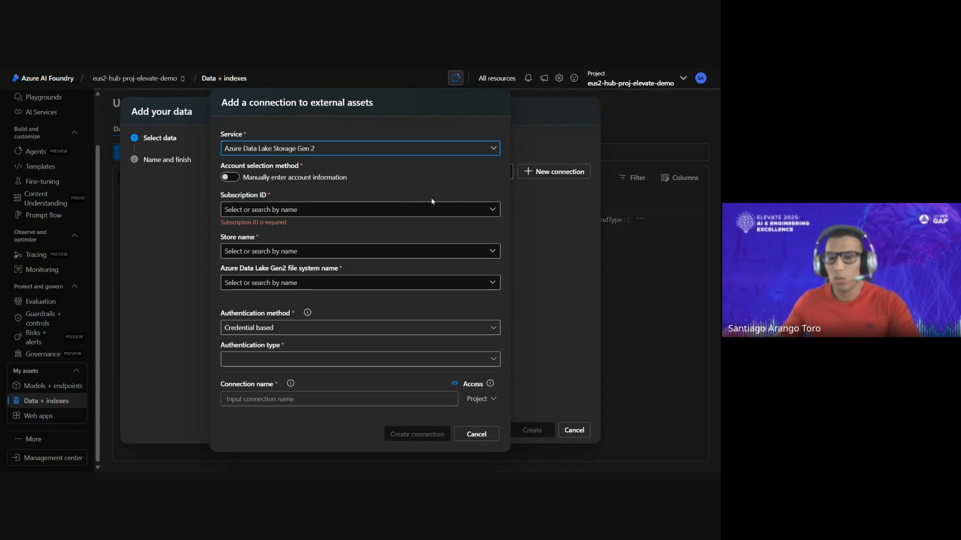
pyautogui.click(492, 209)
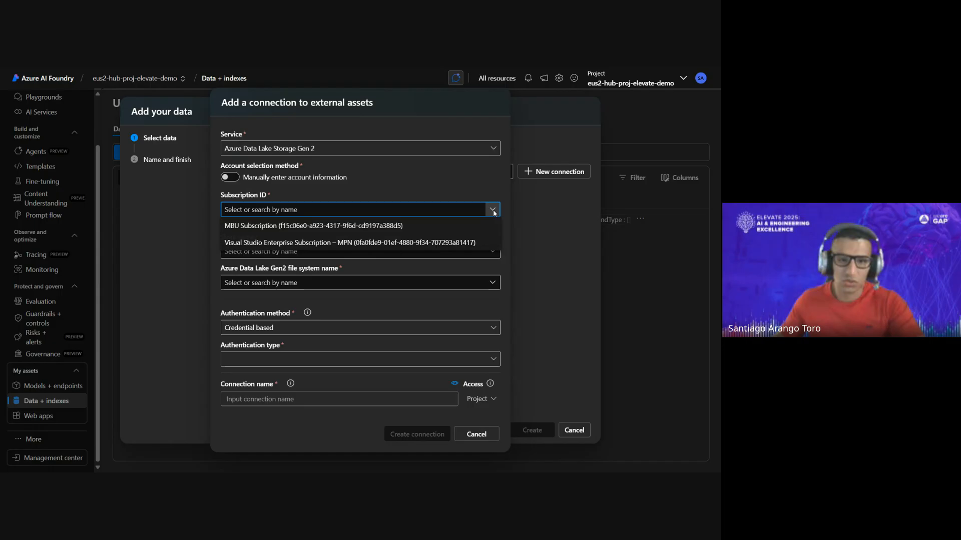
pyautogui.click(421, 245)
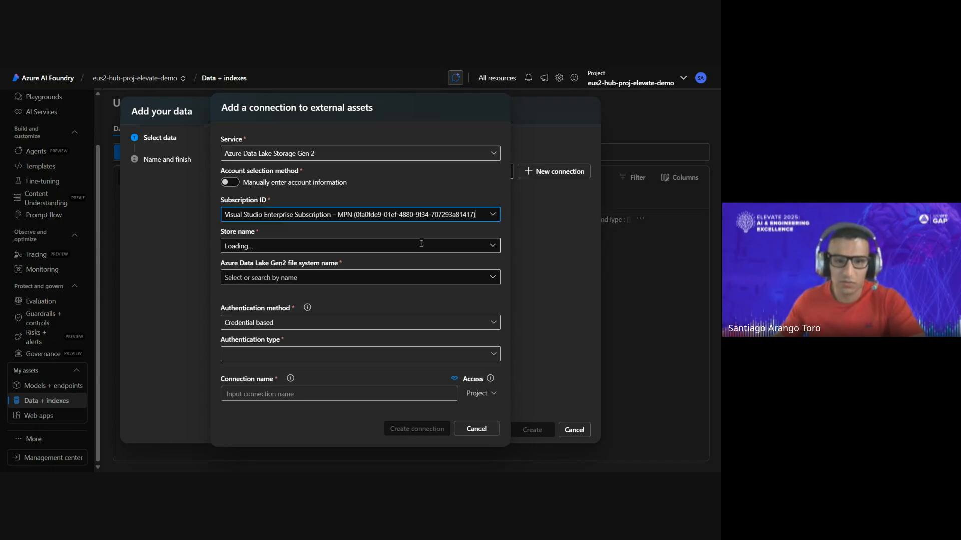
pyautogui.click(493, 246)
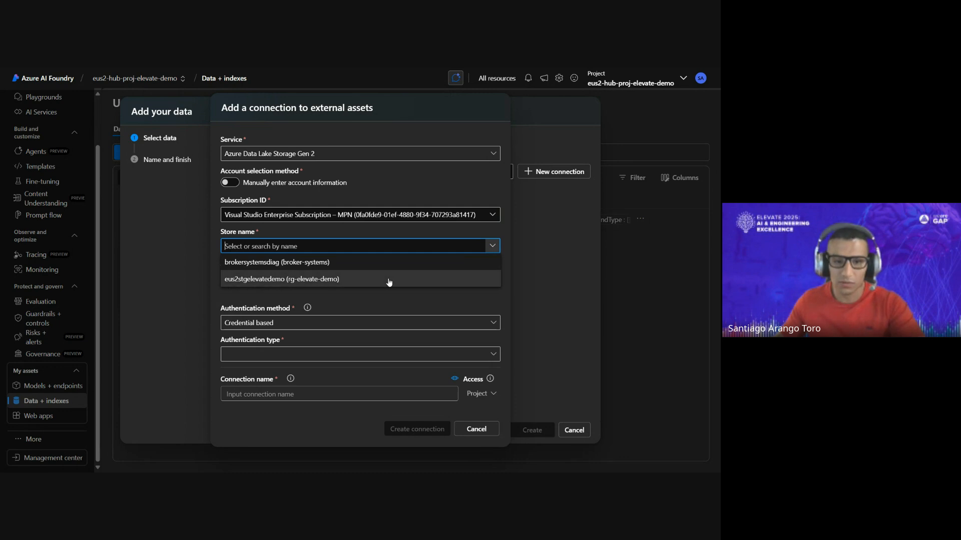
pyautogui.click(389, 282)
pyautogui.click(491, 280)
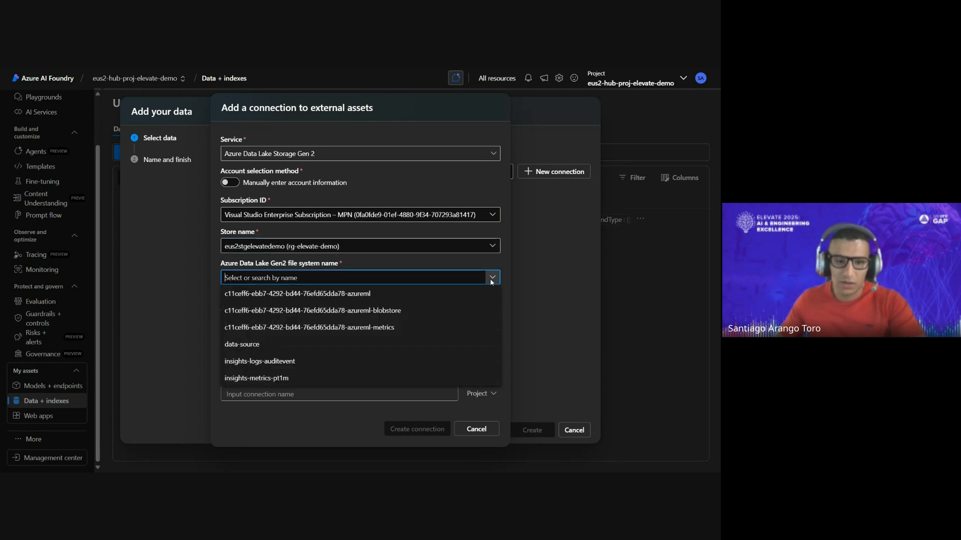
pyautogui.click(375, 343)
# - Compare the Credential based and Microsoft Entra ID based authentication methods for the new connection and discard the connection form
pyautogui.click(492, 324)
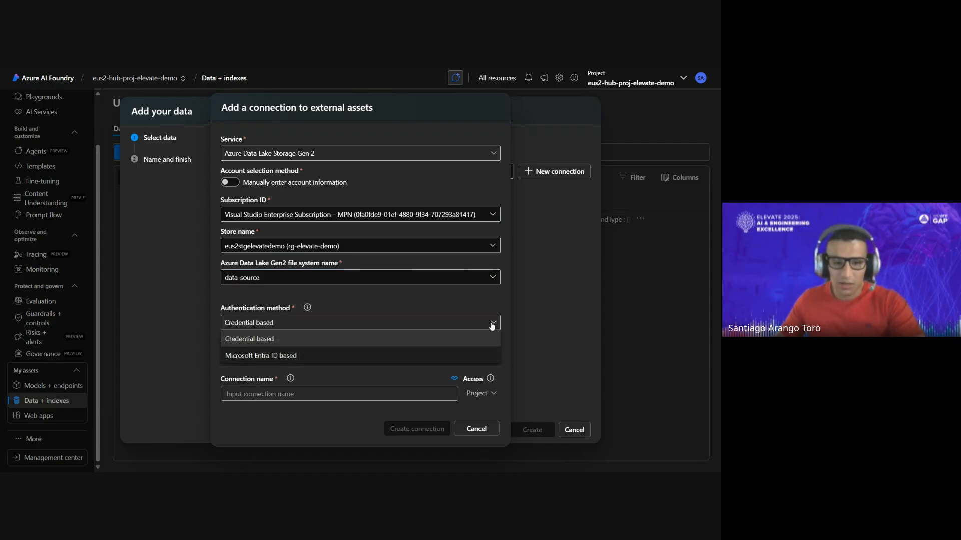
pyautogui.click(350, 356)
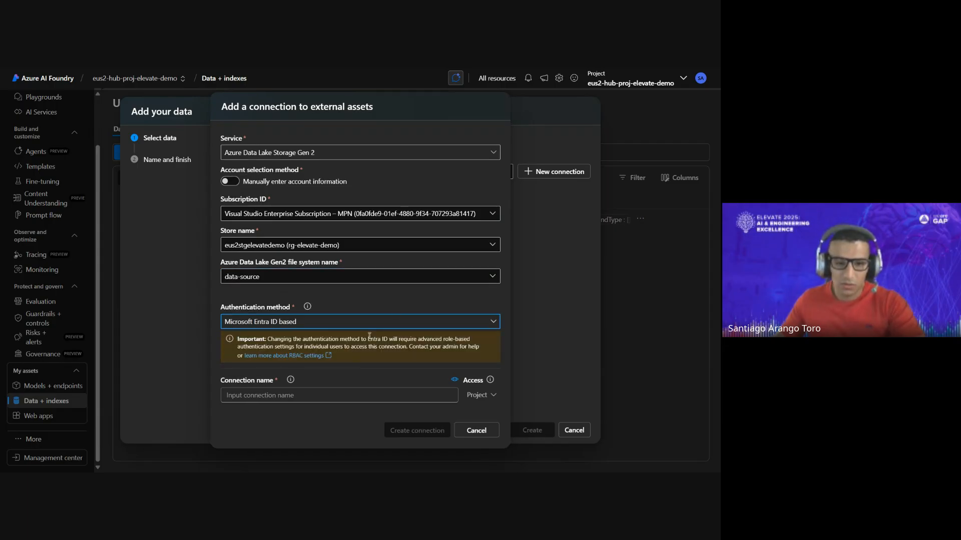
pyautogui.click(455, 321)
pyautogui.click(405, 337)
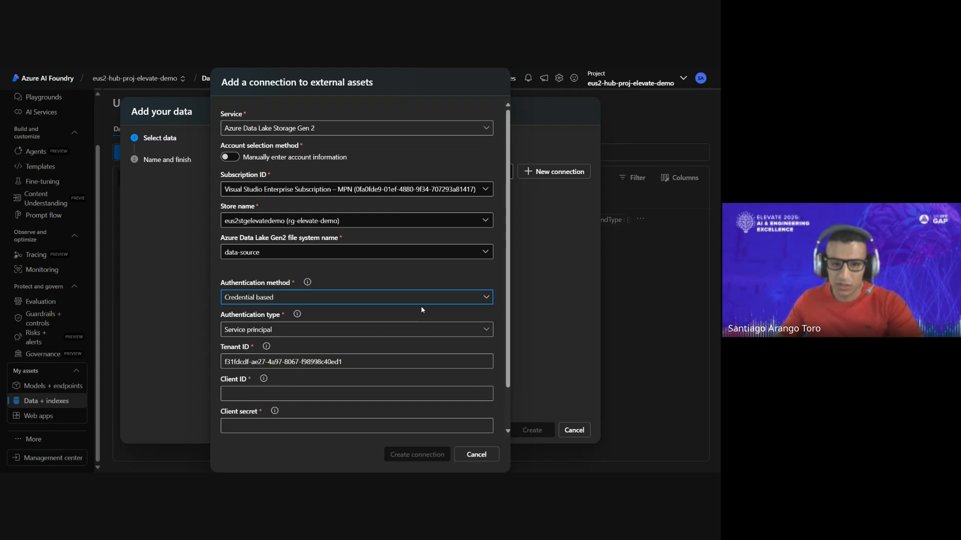
pyautogui.click(421, 300)
pyautogui.click(397, 319)
pyautogui.click(460, 297)
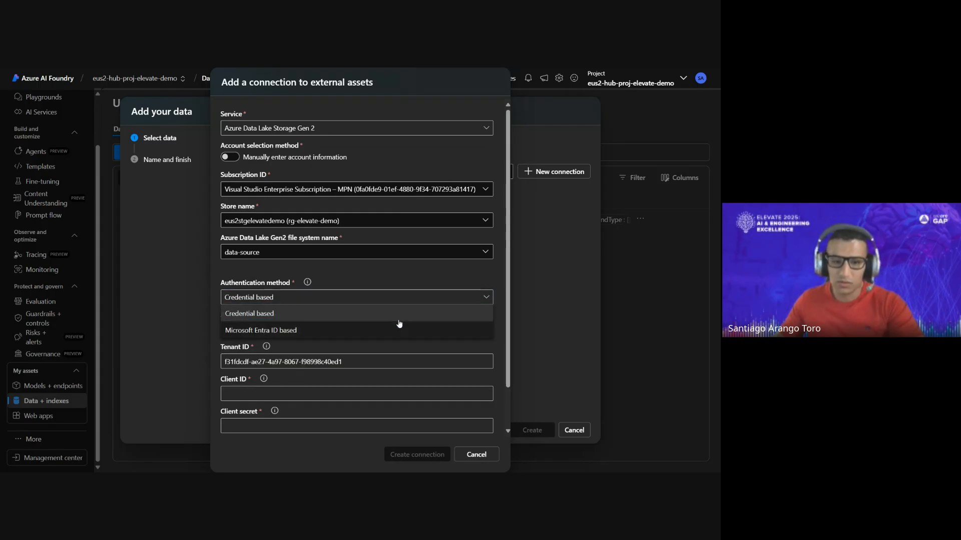
pyautogui.click(399, 321)
pyautogui.click(407, 300)
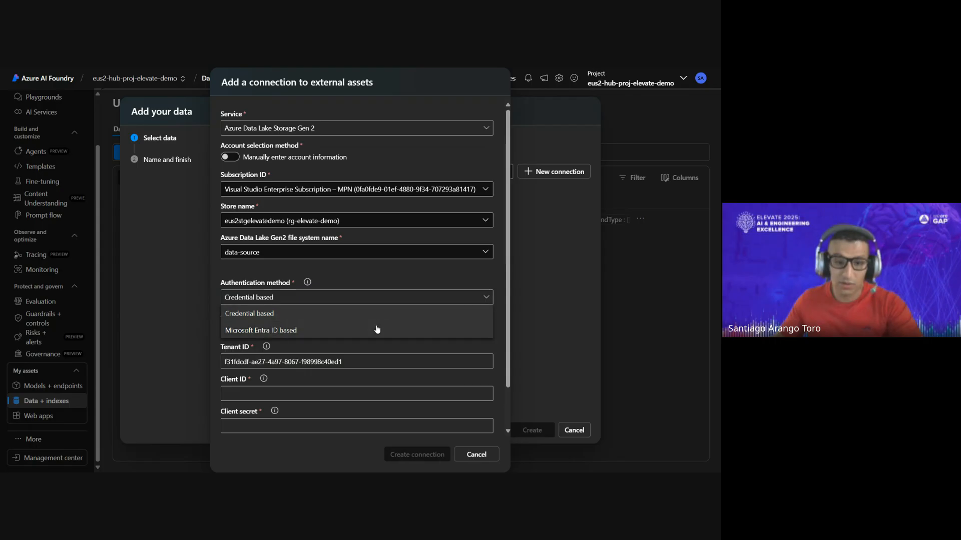
pyautogui.click(377, 329)
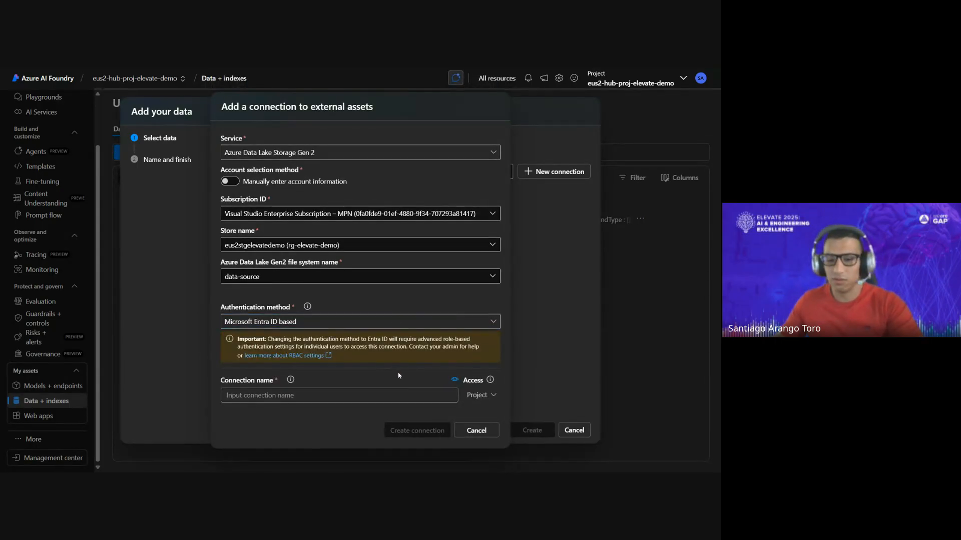
pyautogui.click(284, 401)
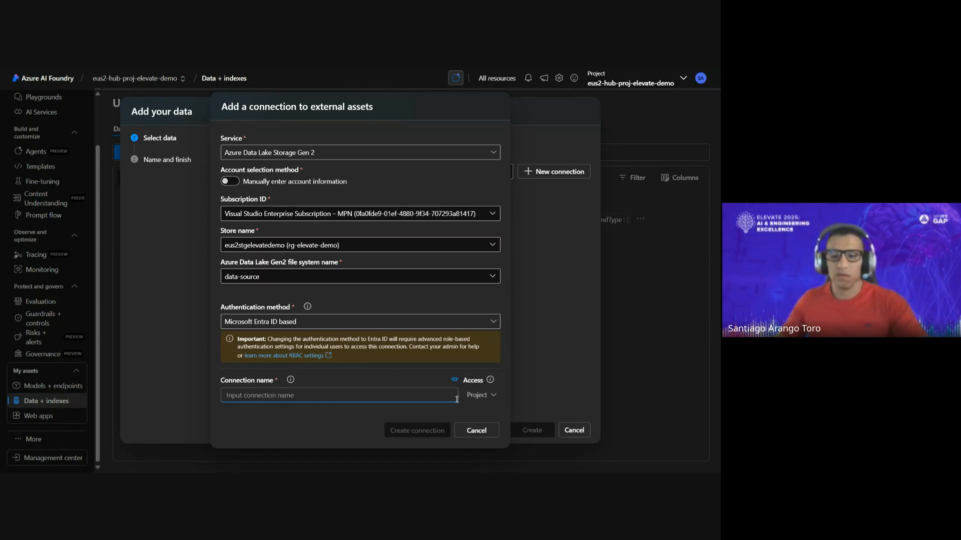
pyautogui.click(476, 431)
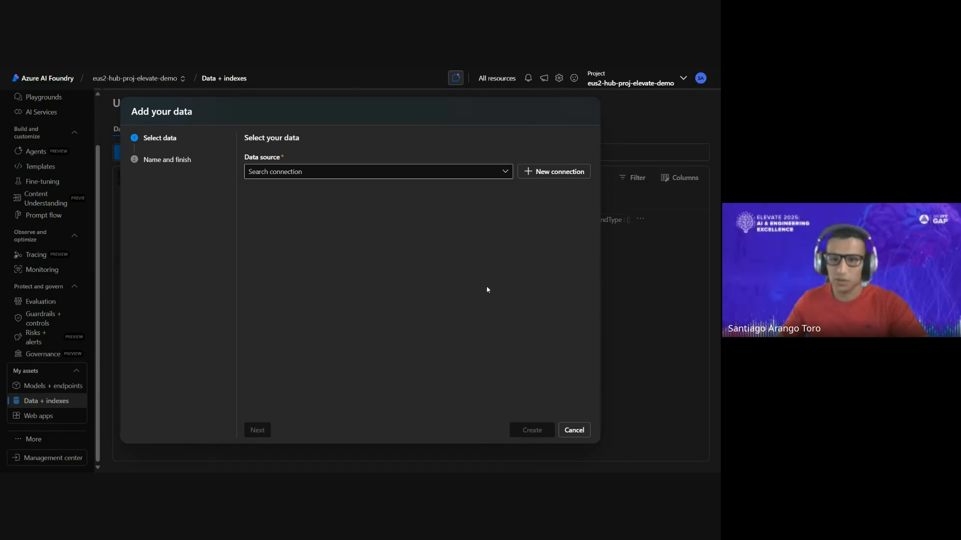
# - Choose the AWS eBooks/ folder from the existing stg_elevate_demo connection, proceed to the data naming stage and cancel adding the data
pyautogui.click(505, 172)
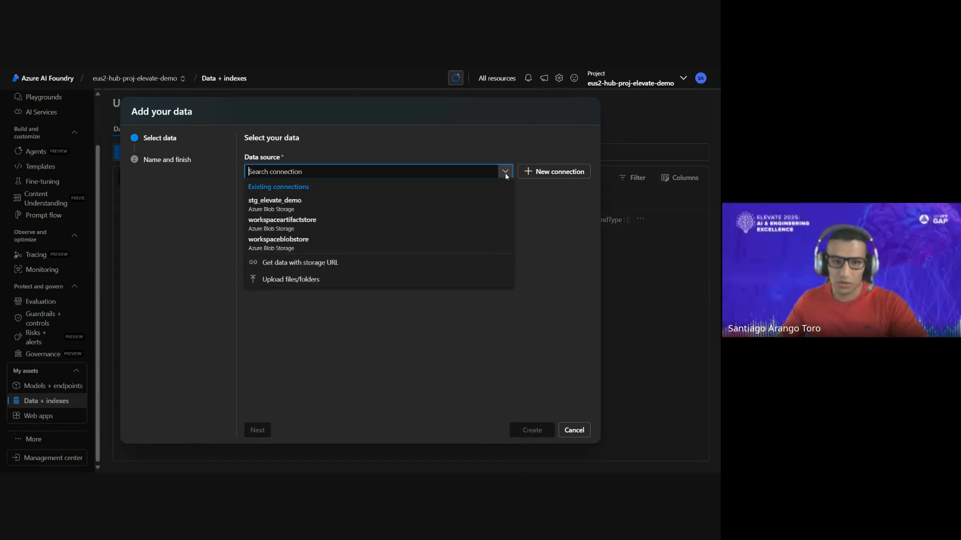
pyautogui.click(316, 206)
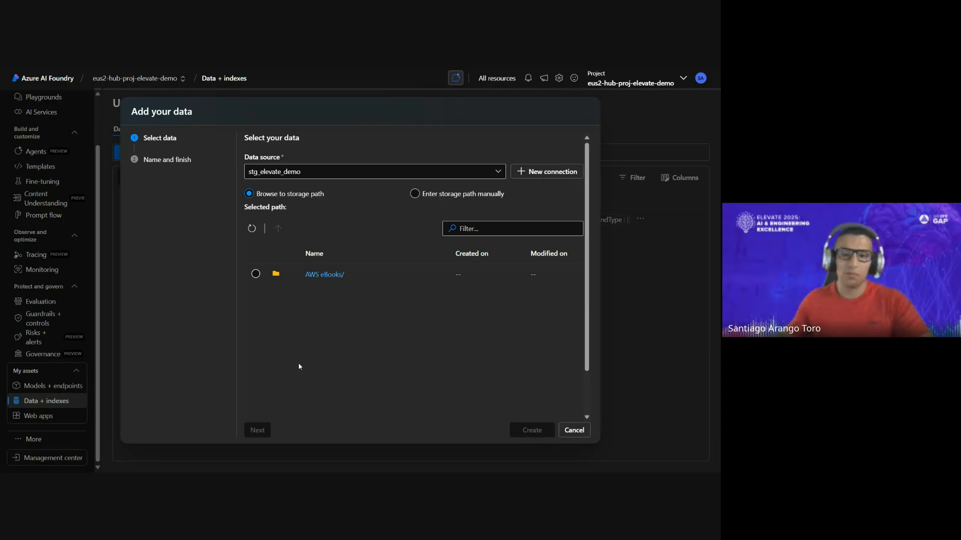
pyautogui.click(255, 274)
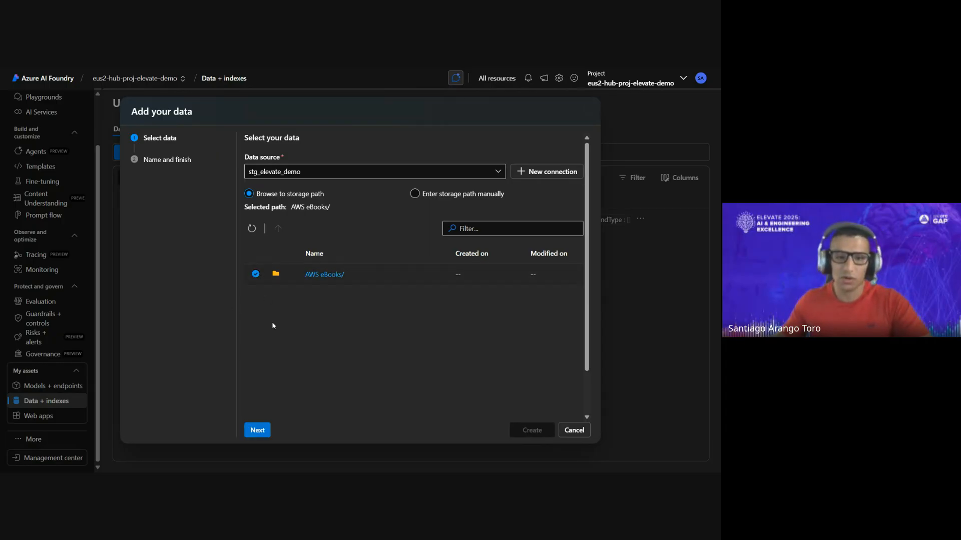
pyautogui.click(258, 429)
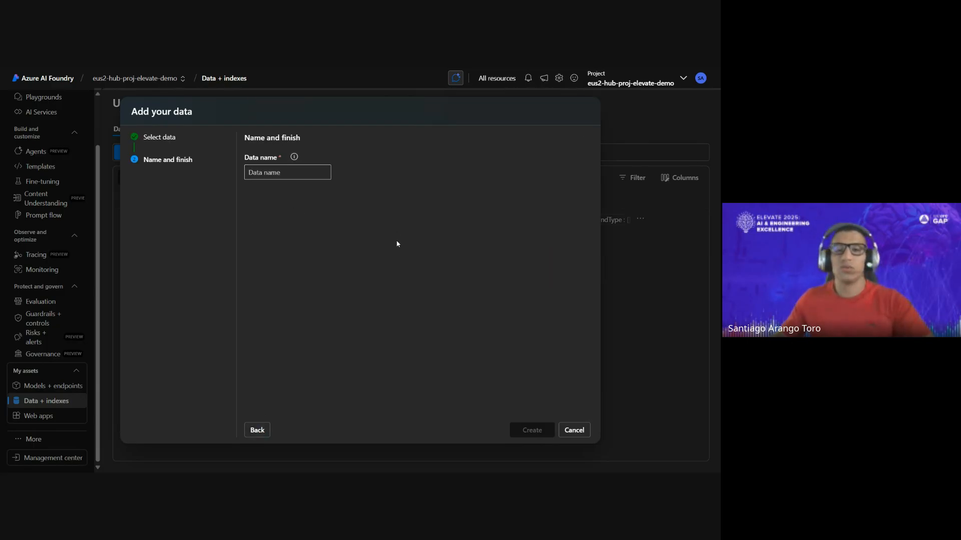
pyautogui.click(576, 430)
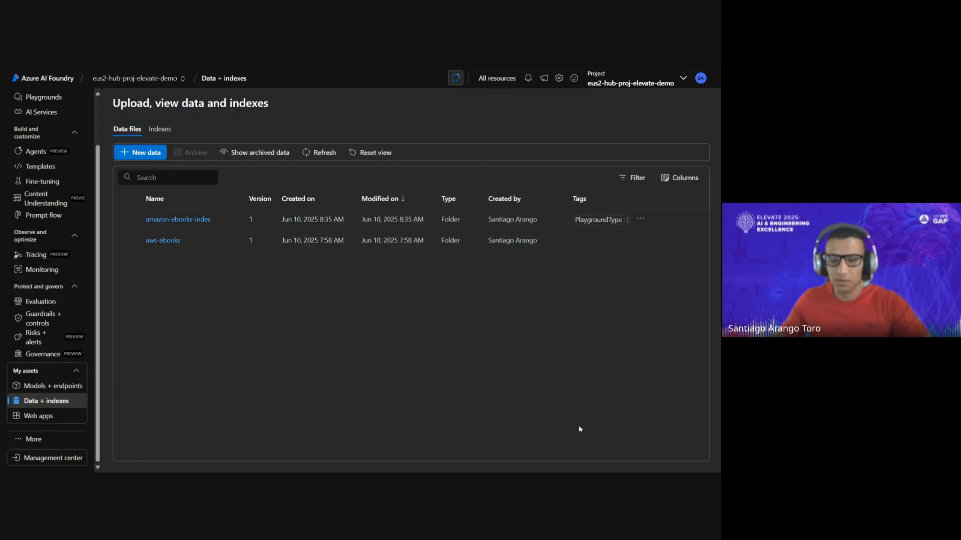
# - Examine the details of the amazon-ebooks-index and aws-ebooks data assets, including their files, and return to the data list
pyautogui.click(198, 220)
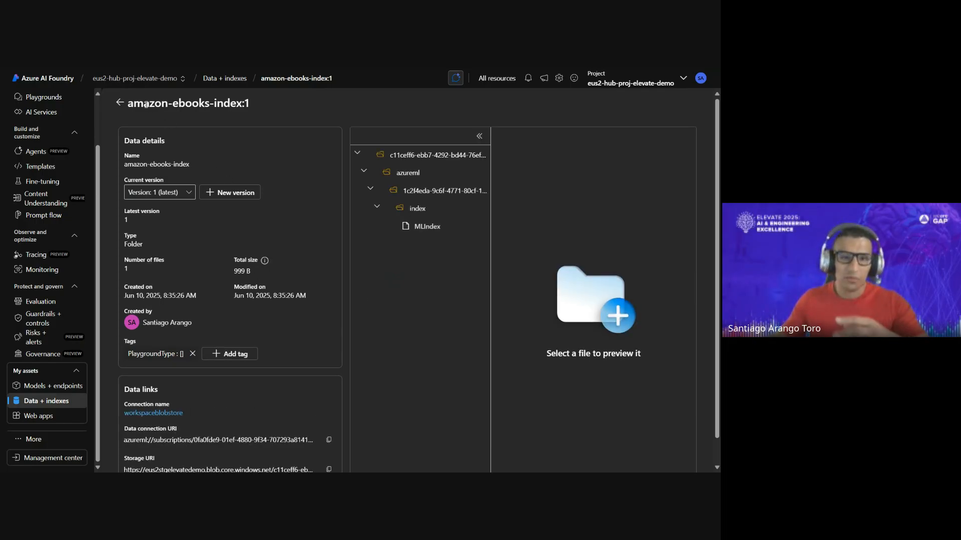
pyautogui.click(120, 103)
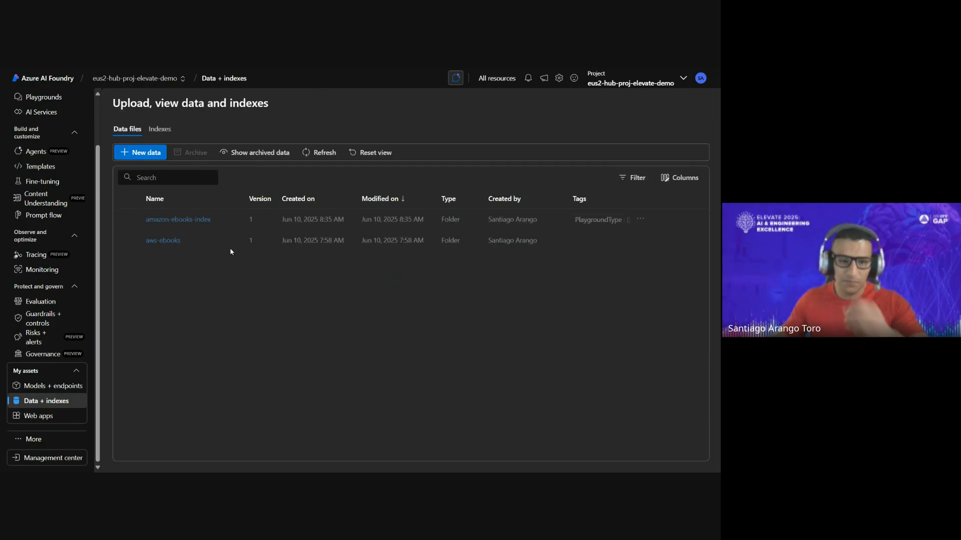
pyautogui.click(161, 240)
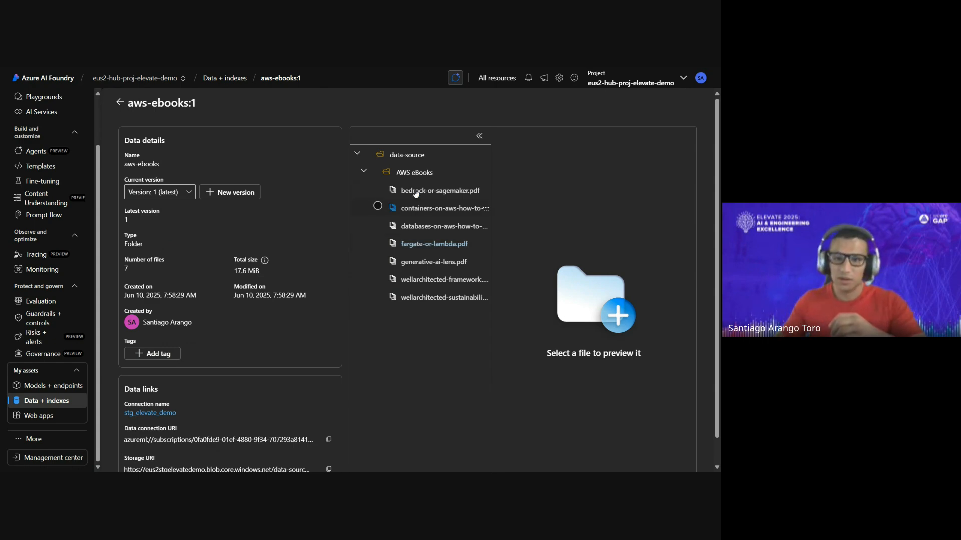
pyautogui.hotkey('ctrl', '+')
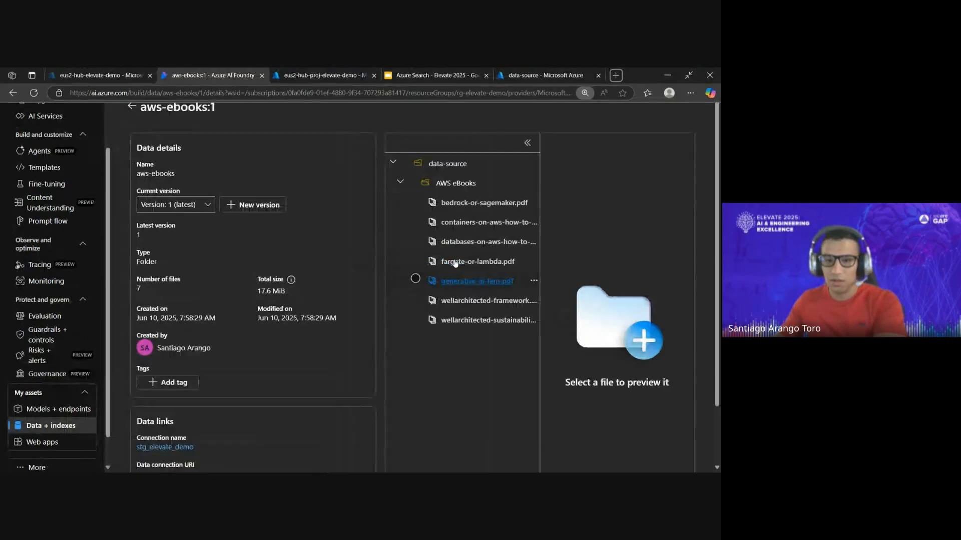
pyautogui.scroll(-1, 446, 339)
pyautogui.scroll(1, 465, 310)
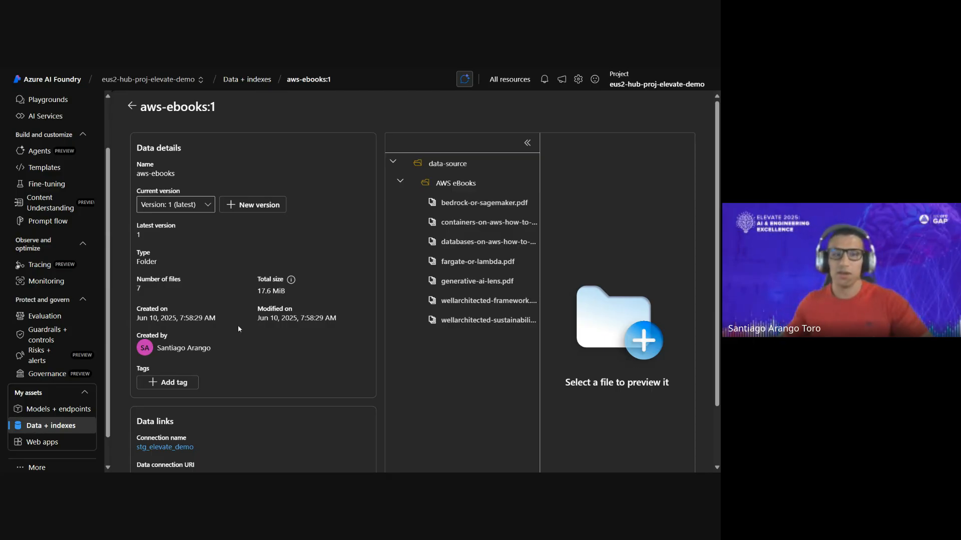
pyautogui.click(132, 106)
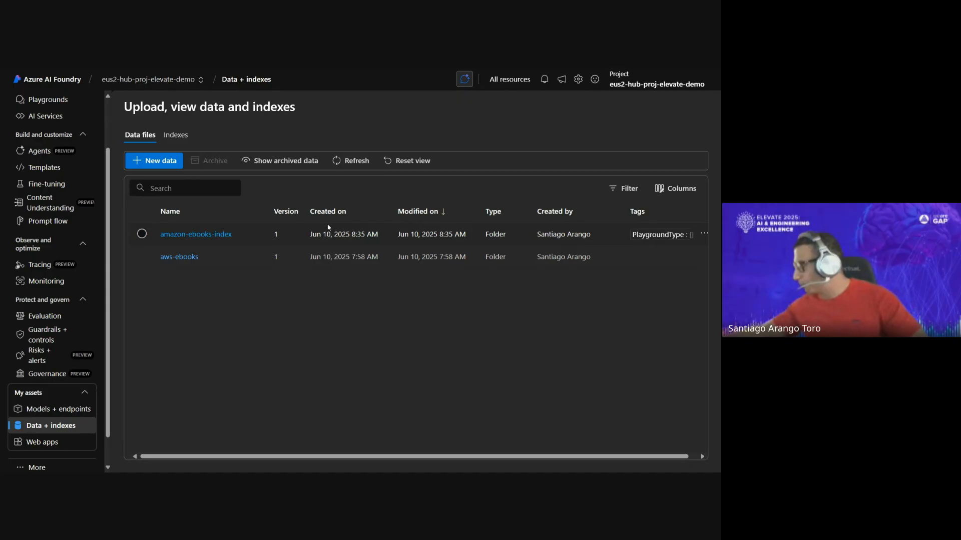
# - Start a new vector index from the aws-ebooks data in Azure AI Foundry and proceed to the index configuration
pyautogui.click(179, 135)
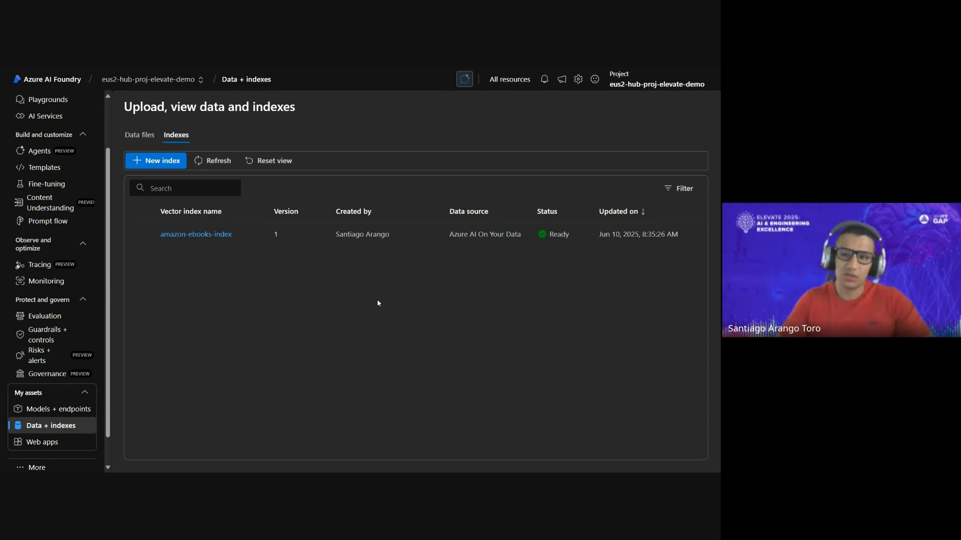
pyautogui.click(172, 164)
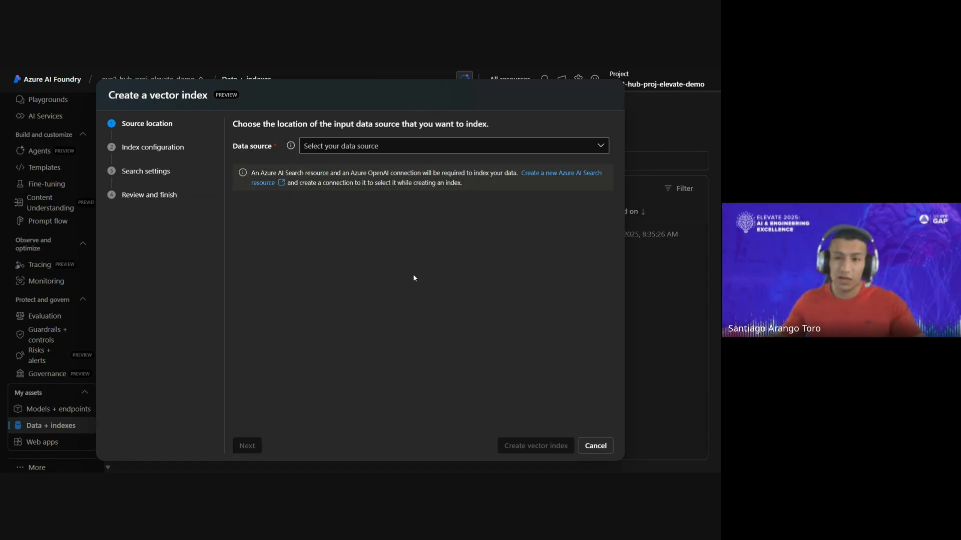
pyautogui.click(597, 147)
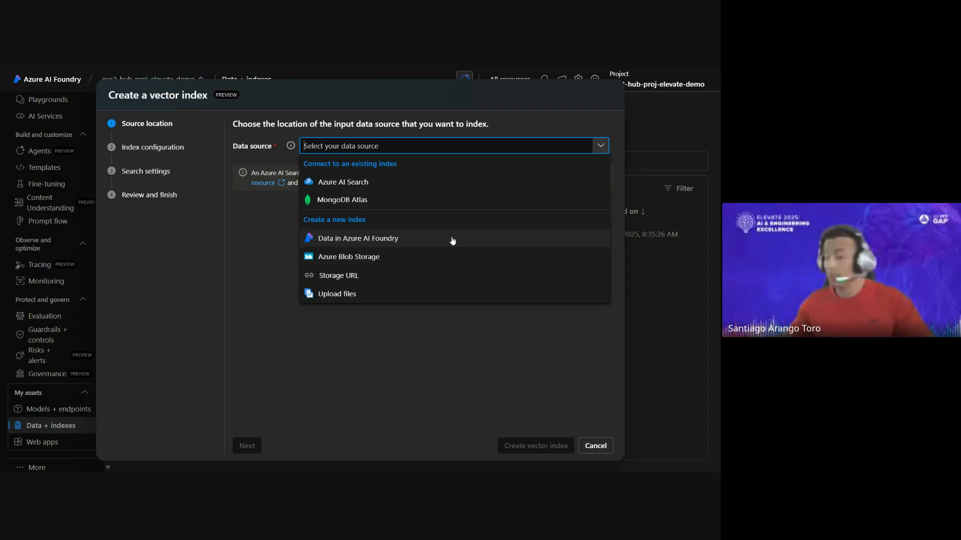
pyautogui.click(392, 238)
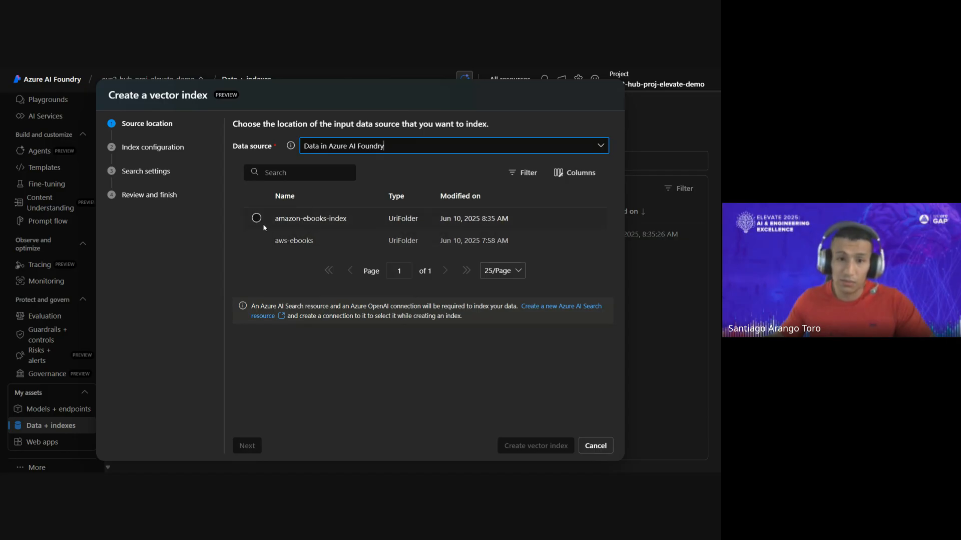
pyautogui.click(264, 242)
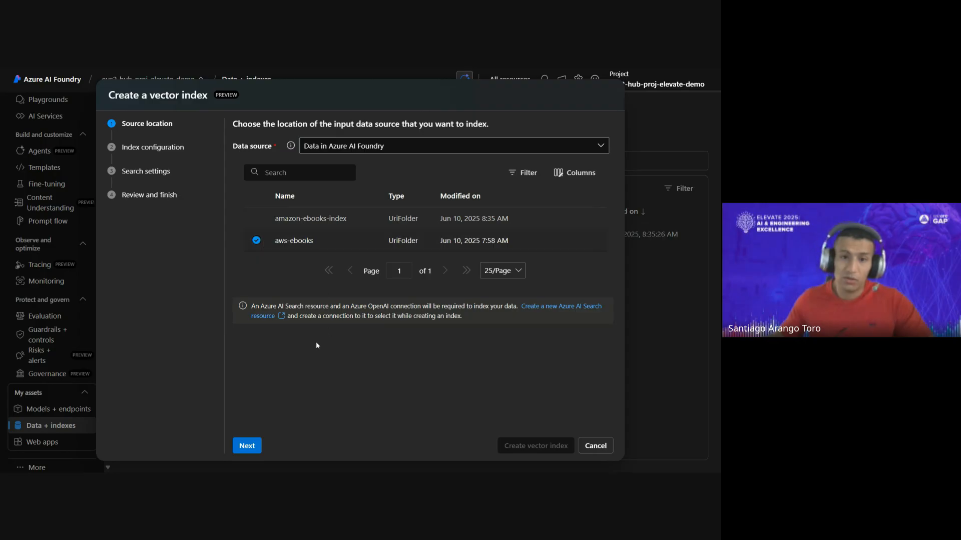
pyautogui.click(246, 446)
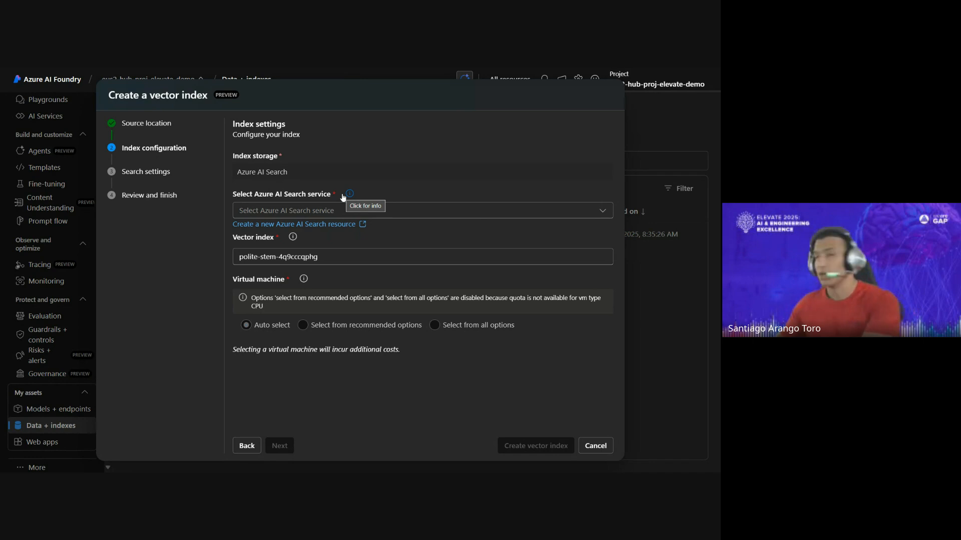
# - Switch to the Azure portal and open the list of AI Search services under AI Foundry
pyautogui.moveTo(127, 82)
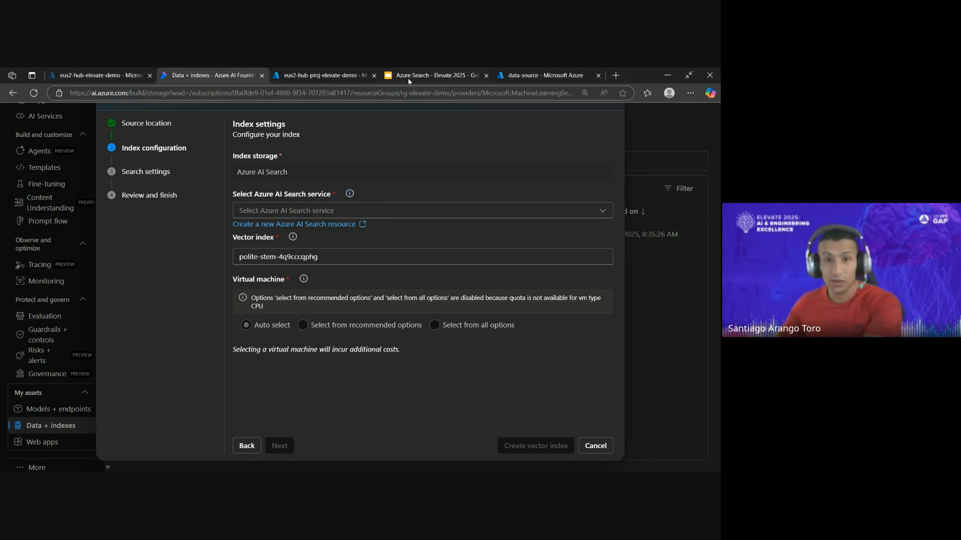
pyautogui.click(127, 80)
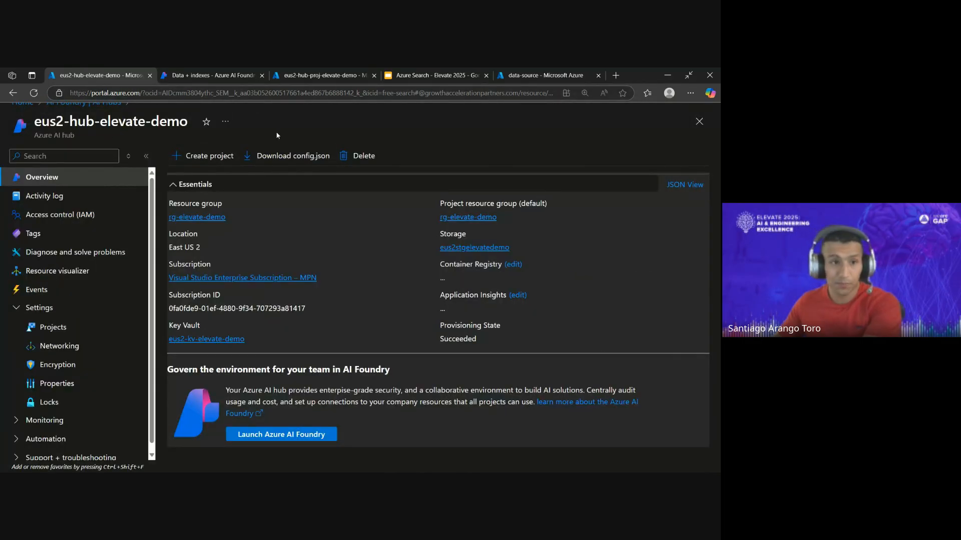
pyautogui.hotkey('ctrl', '-')
pyautogui.hotkey('ctrl', '-')
pyautogui.hotkey('ctrl', '+')
pyautogui.hotkey('ctrl', '+')
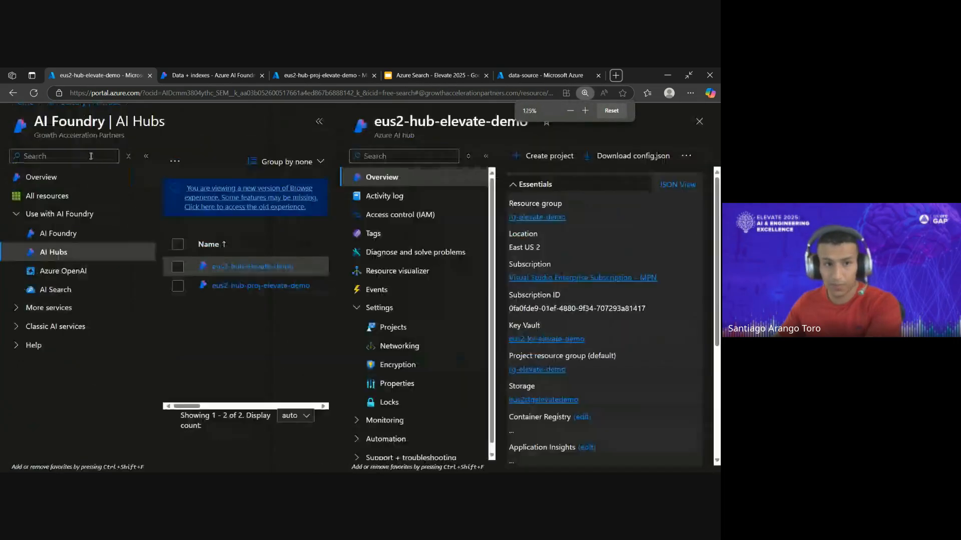
pyautogui.press('F11')
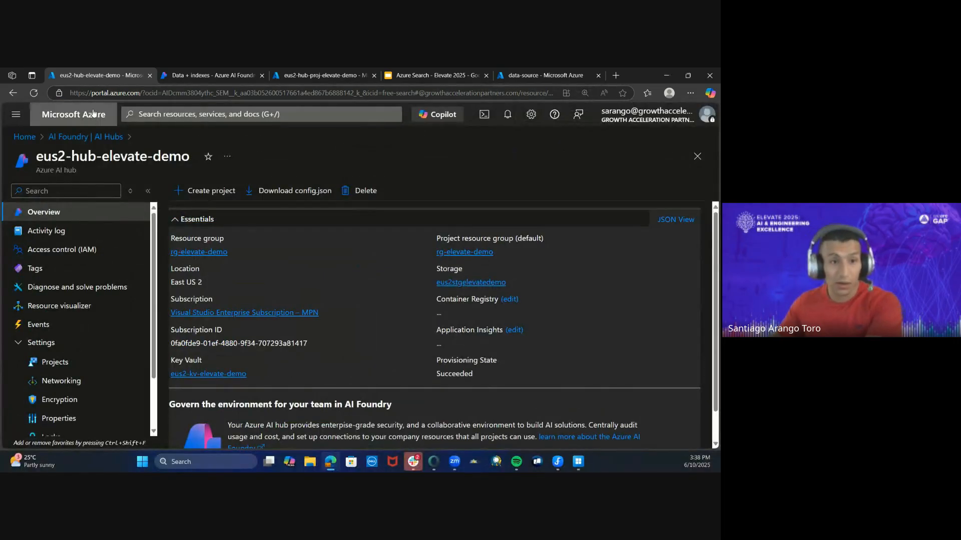
pyautogui.click(93, 115)
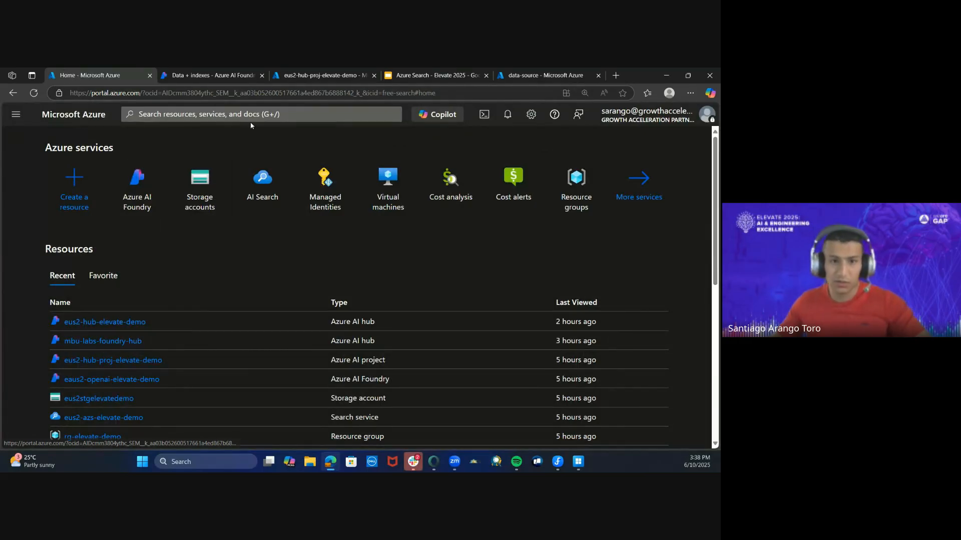
pyautogui.click(147, 193)
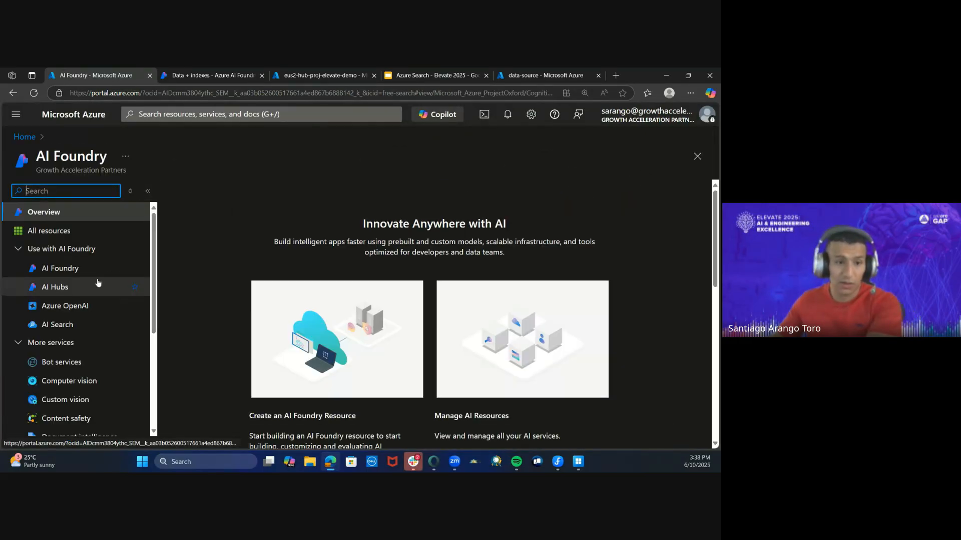
pyautogui.click(92, 327)
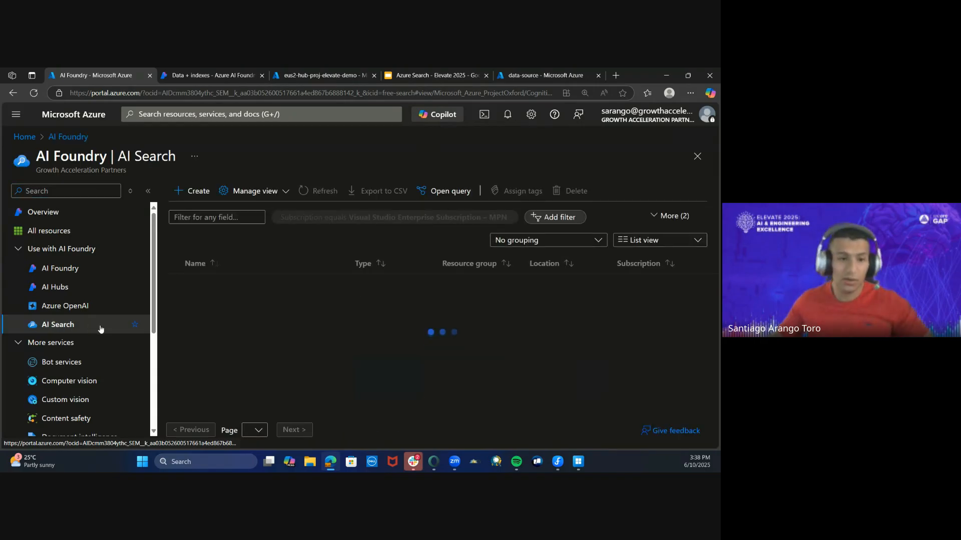
pyautogui.press('F11')
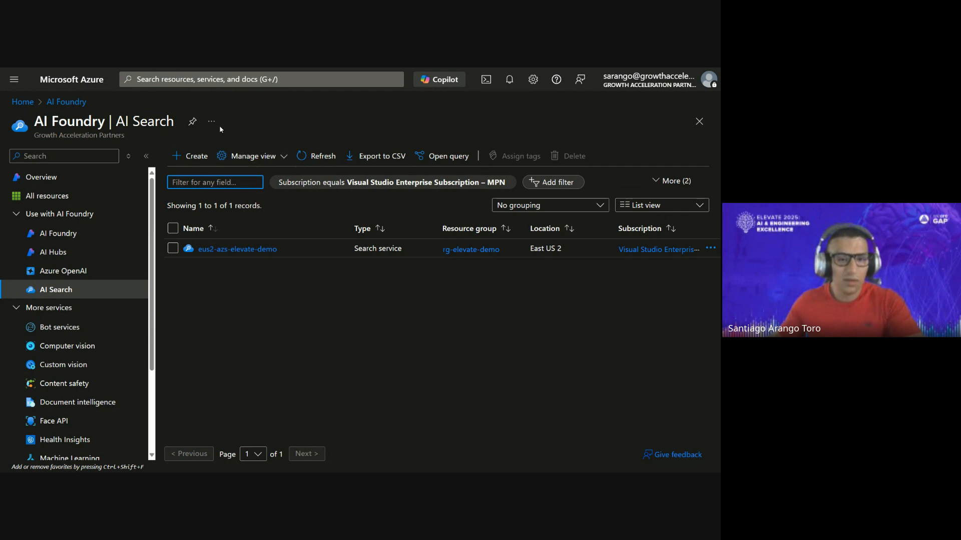
# - Start creating a search service in the rg-elevate-demo resource group, leaving the service name empty
pyautogui.click(189, 155)
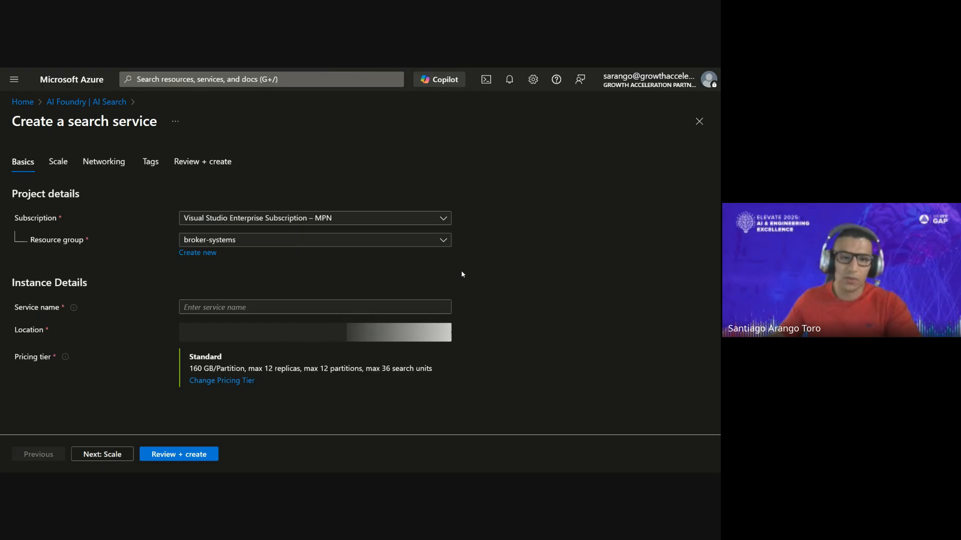
pyautogui.click(403, 244)
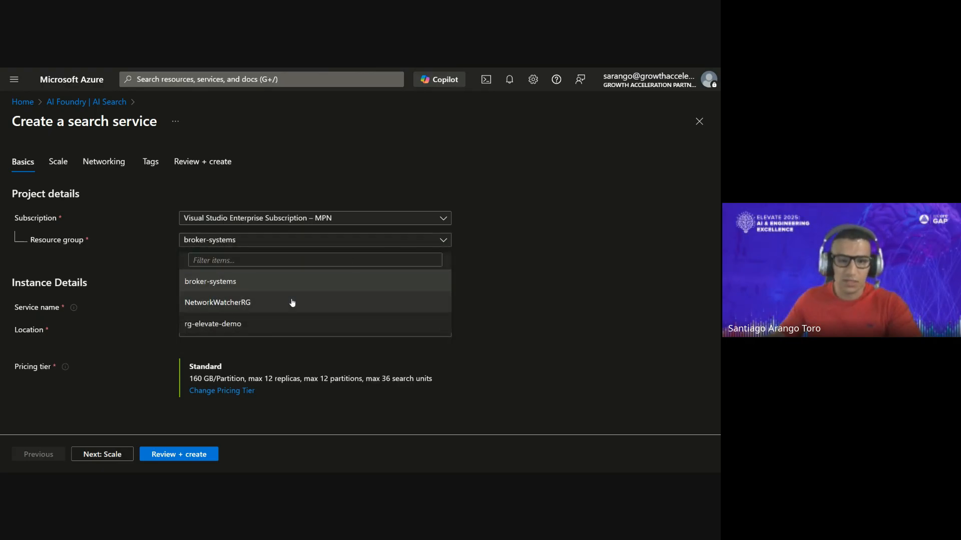
pyautogui.click(266, 322)
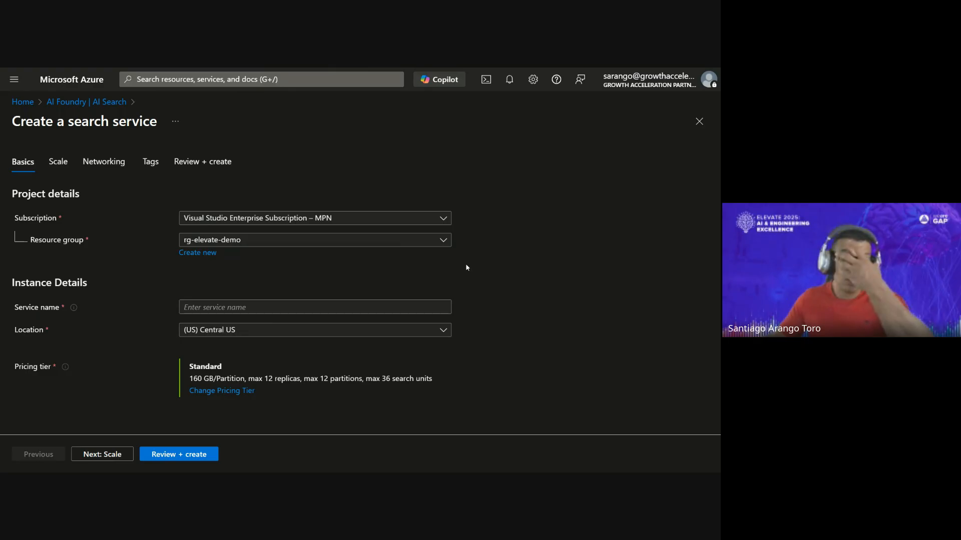
pyautogui.click(246, 312)
pyautogui.click(250, 307)
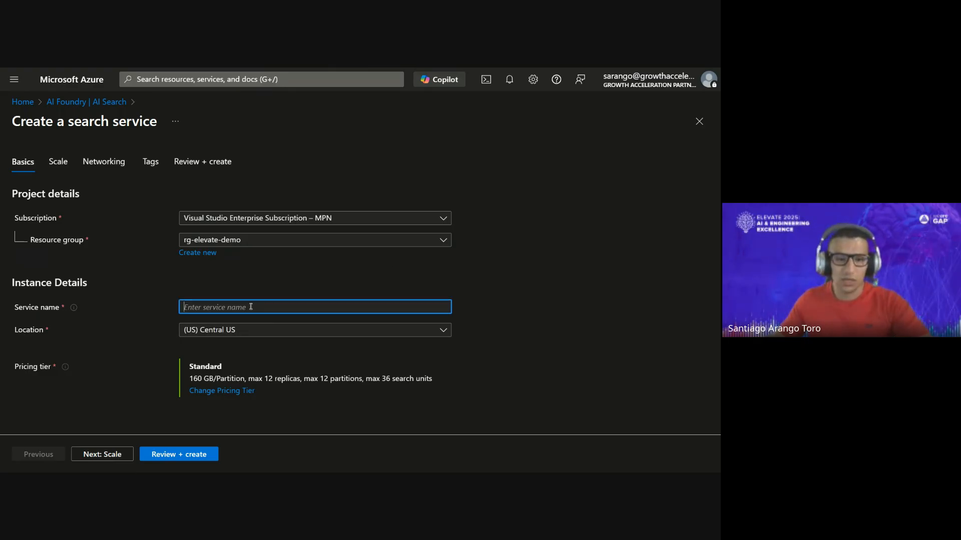
pyautogui.click(461, 283)
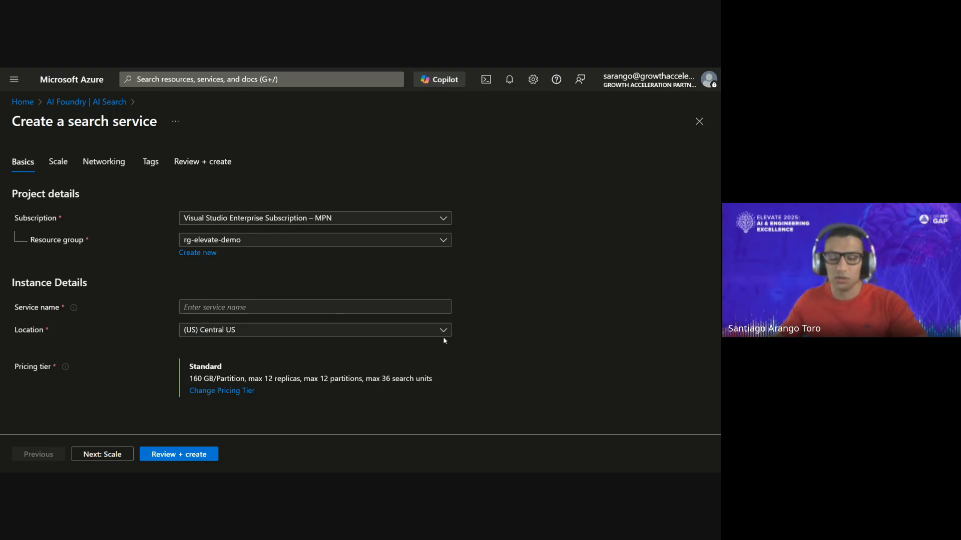
# - Try scaling the new search service to 3 replicas and 12 partitions, check its networking options and discard the form
pyautogui.click(60, 163)
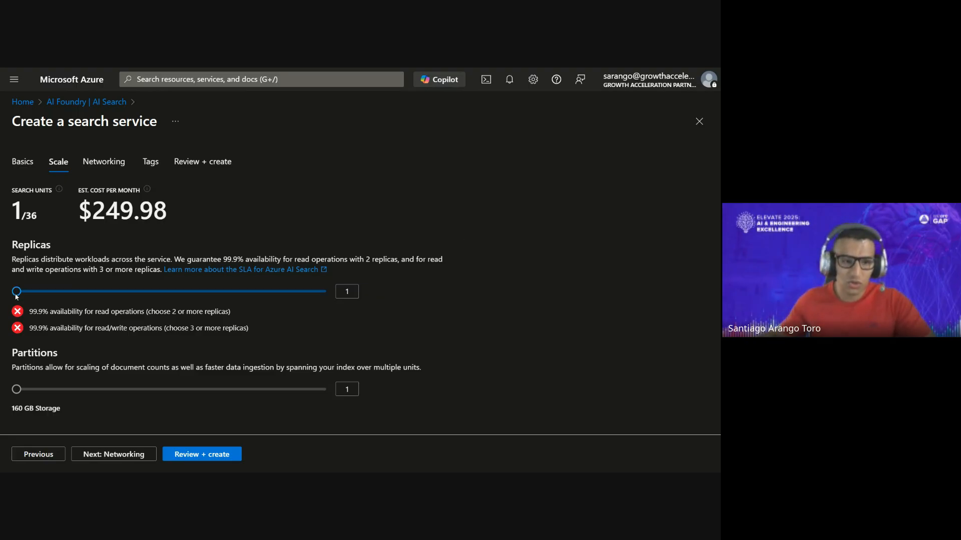
pyautogui.moveTo(15, 296)
pyautogui.mouseDown()
pyautogui.moveTo(438, 280)
pyautogui.moveTo(128, 291)
pyautogui.moveTo(20, 313)
pyautogui.mouseUp()
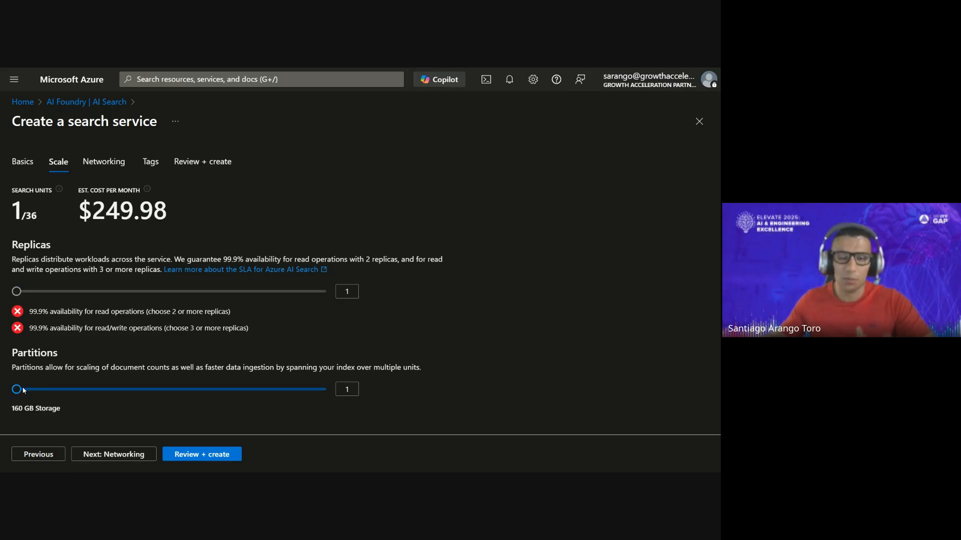
pyautogui.moveTo(26, 391); pyautogui.dragTo(337, 397)
pyautogui.moveTo(20, 292); pyautogui.dragTo(72, 295)
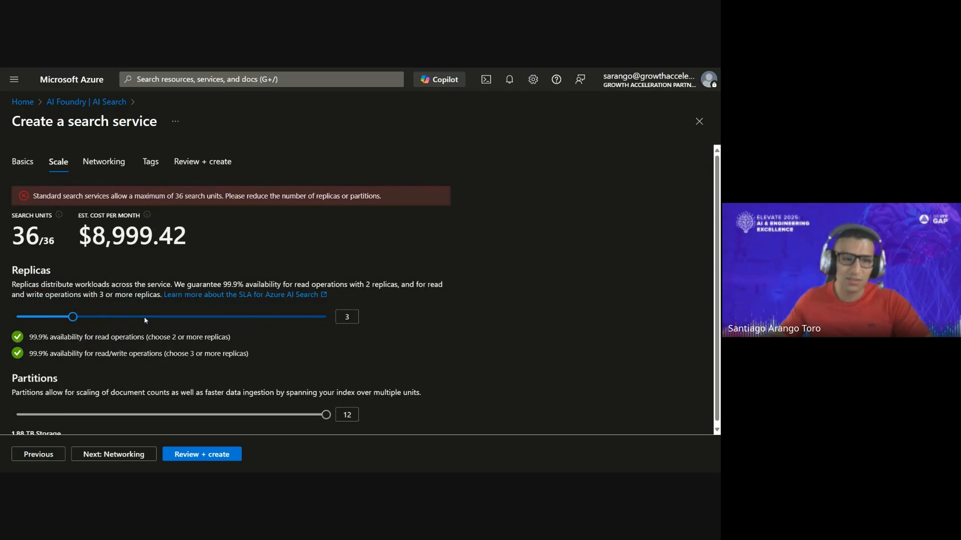
pyautogui.scroll(-1, 337, 301)
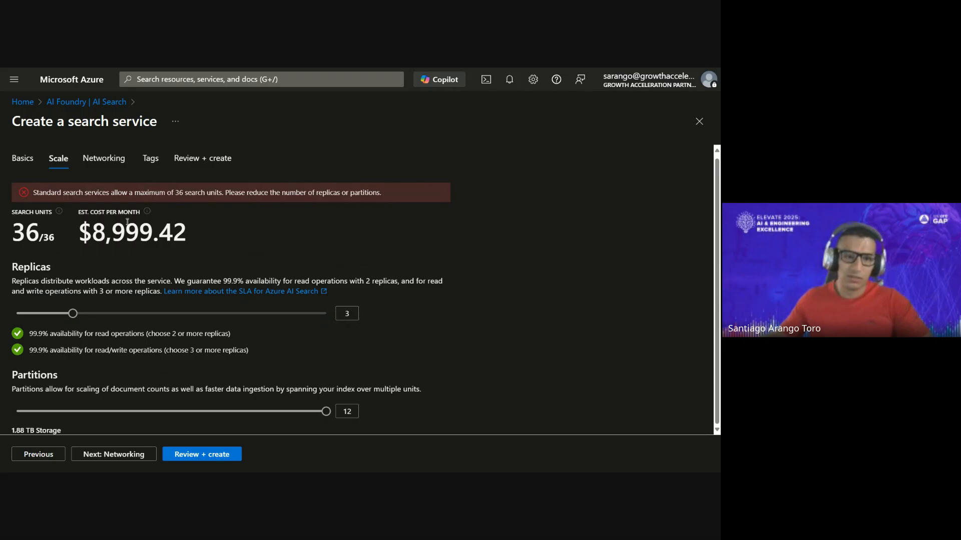
pyautogui.click(116, 158)
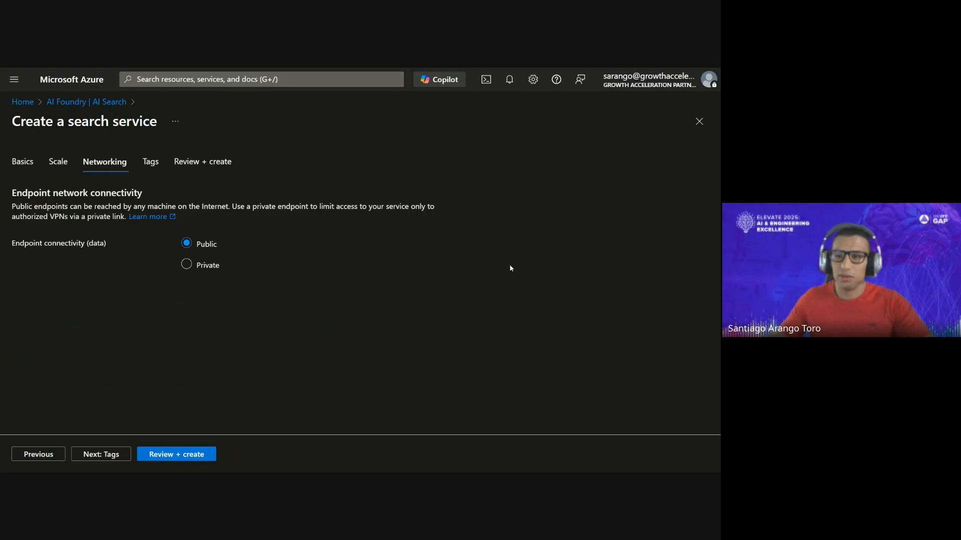
pyautogui.click(700, 122)
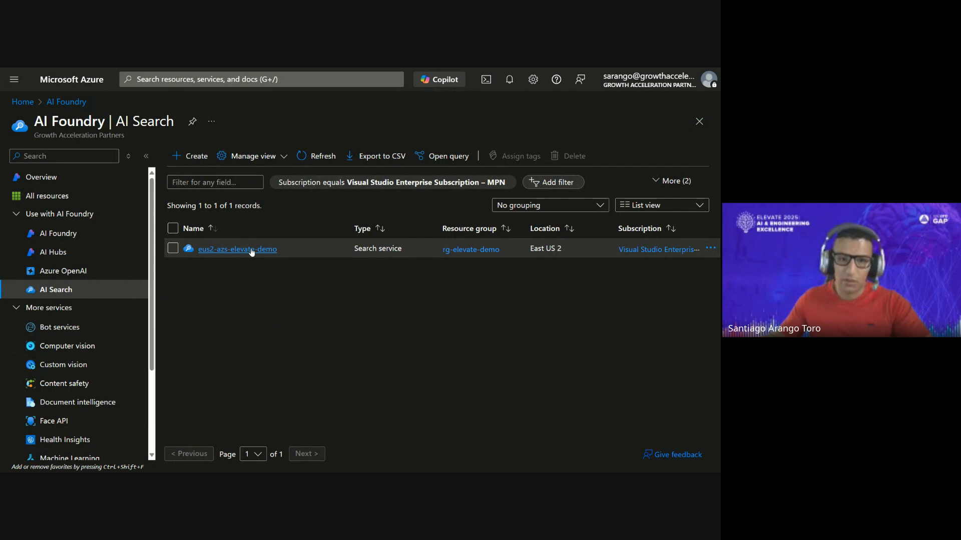
# - Examine the overview, search management and settings options of the eus2-azs-elevate-demo search service
pyautogui.click(251, 249)
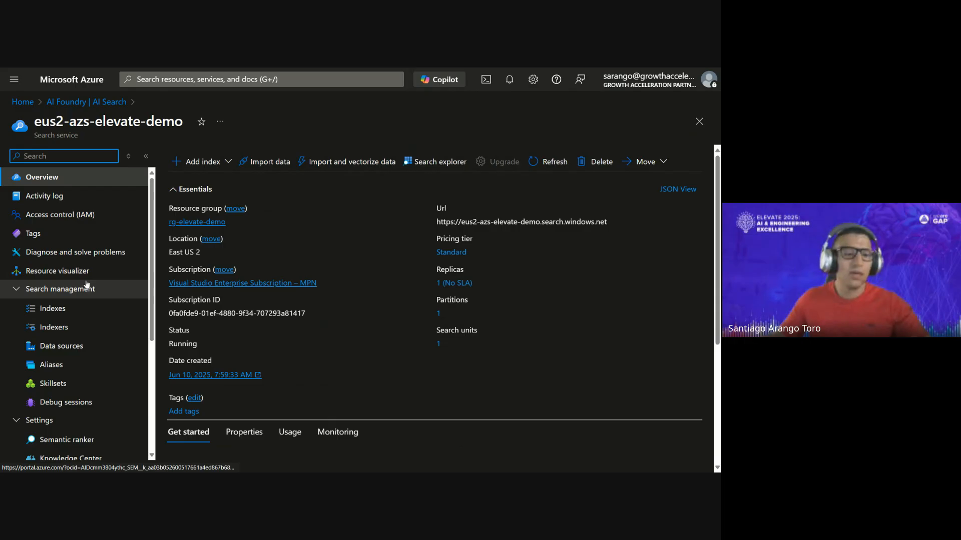
pyautogui.scroll(-1, 86, 283)
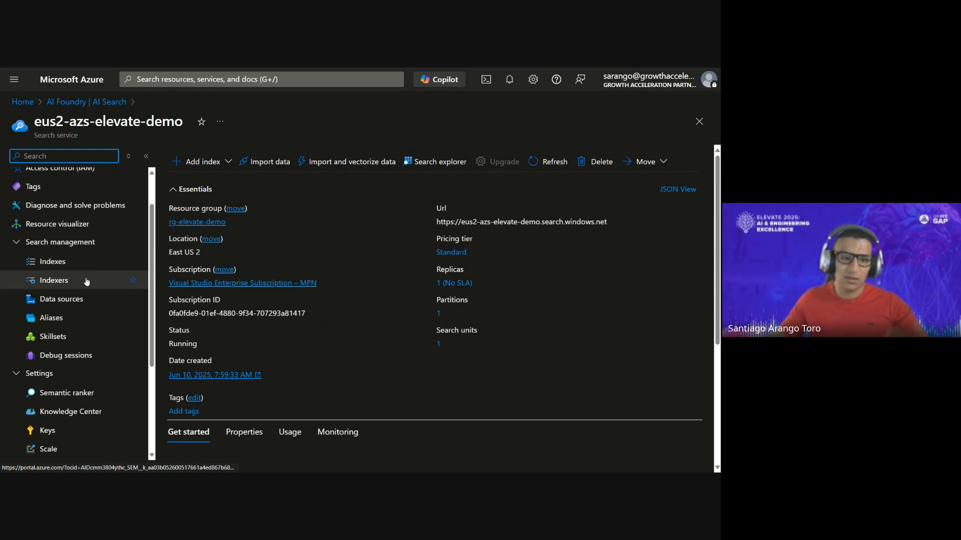
pyautogui.scroll(-1, 89, 365)
pyautogui.scroll(-2, 91, 373)
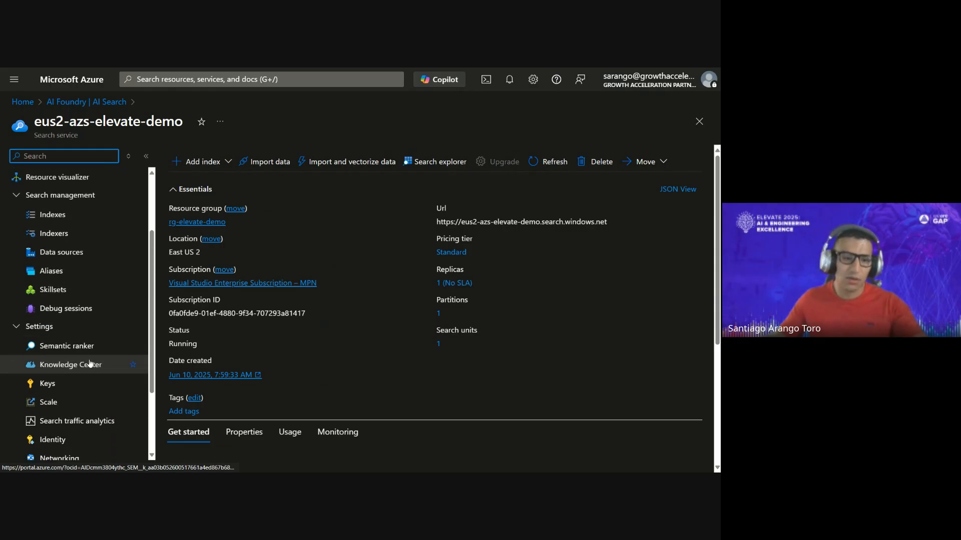
pyautogui.scroll(3, 94, 387)
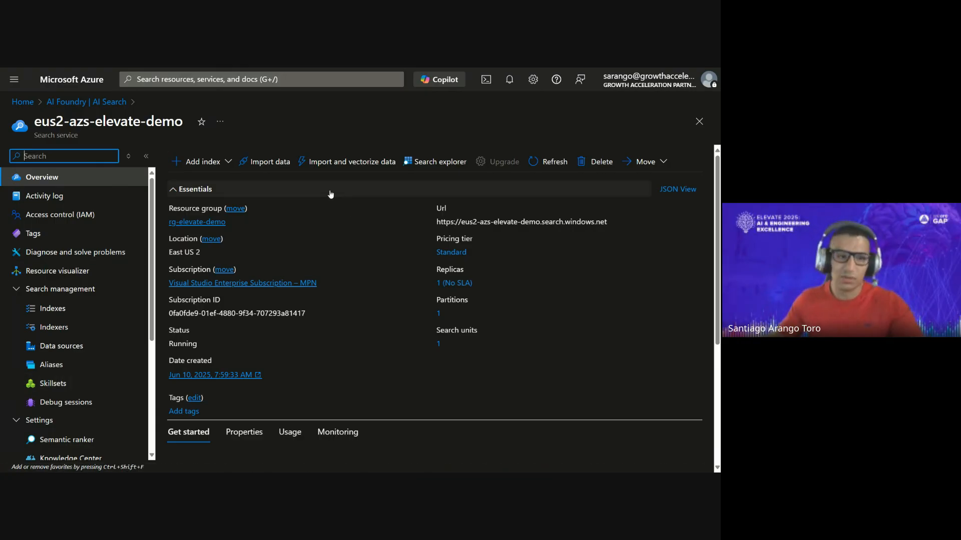
# - Switch to the Azure AI Foundry vector index setup and open the option to connect another Azure AI Search resource
pyautogui.moveTo(435, 68)
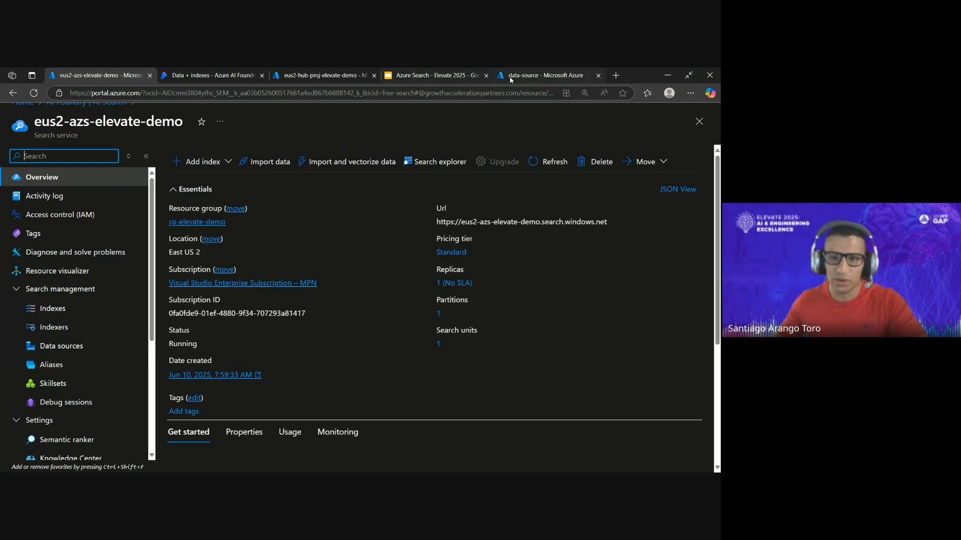
pyautogui.click(524, 77)
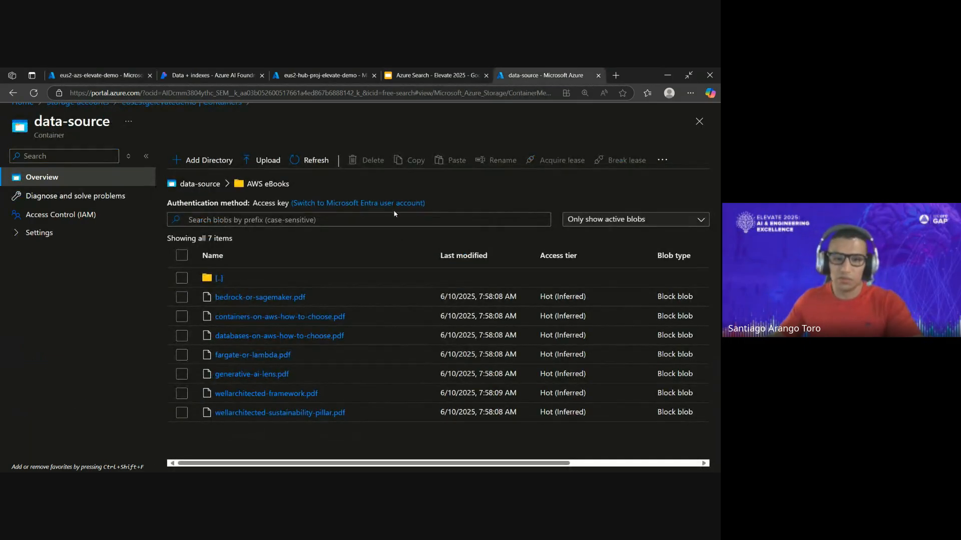
pyautogui.click(166, 76)
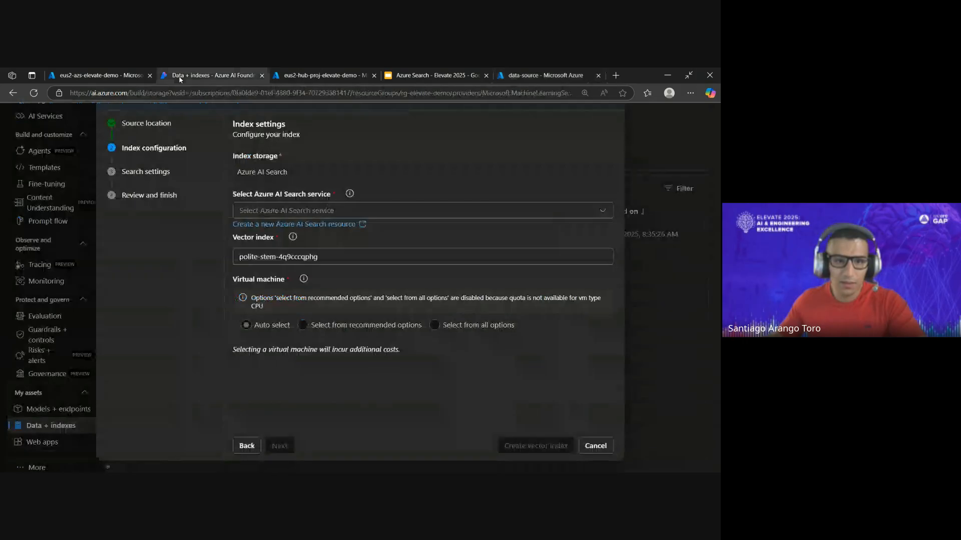
pyautogui.click(451, 210)
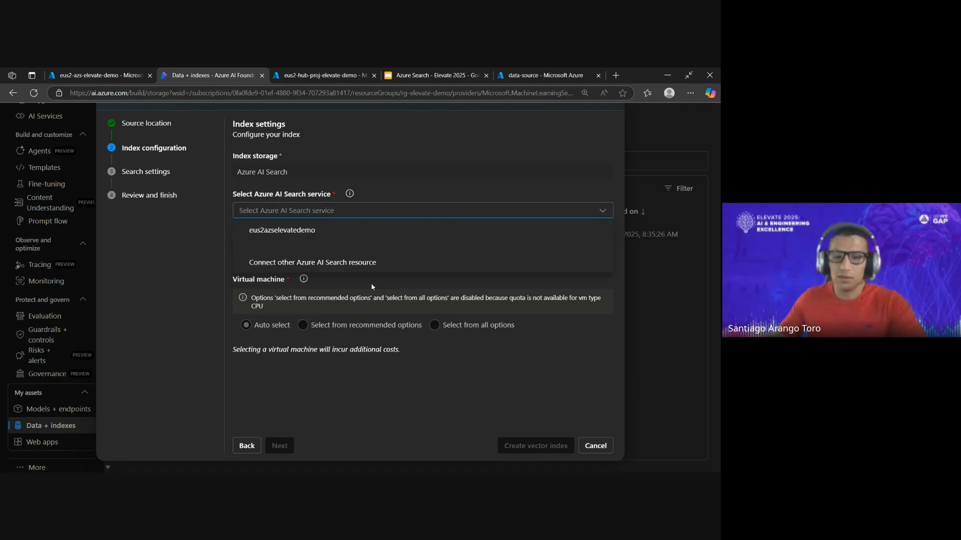
pyautogui.click(388, 265)
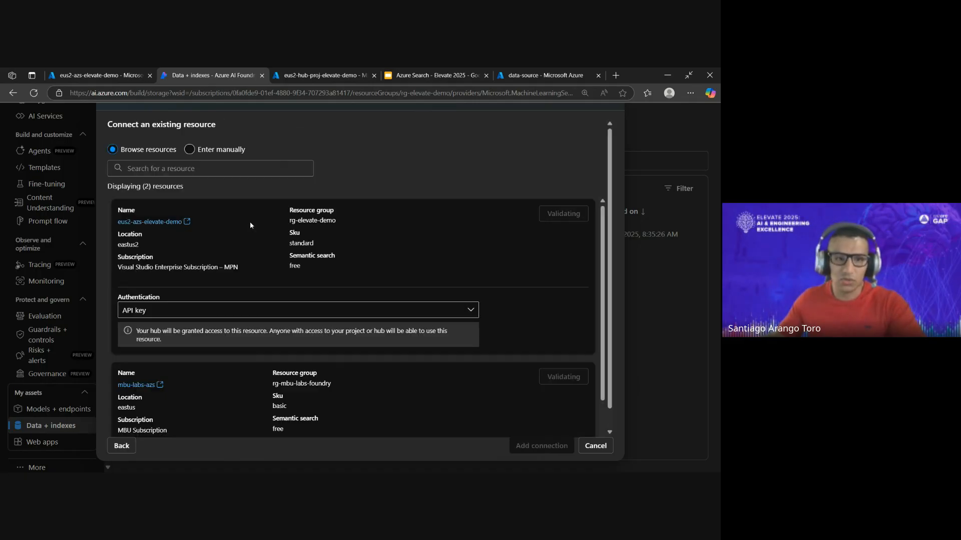
# - Examine the connectable search resources and the authentication choices for eus2-azs-elevate-demo, and cancel the index setup
pyautogui.scroll(-2, 357, 234)
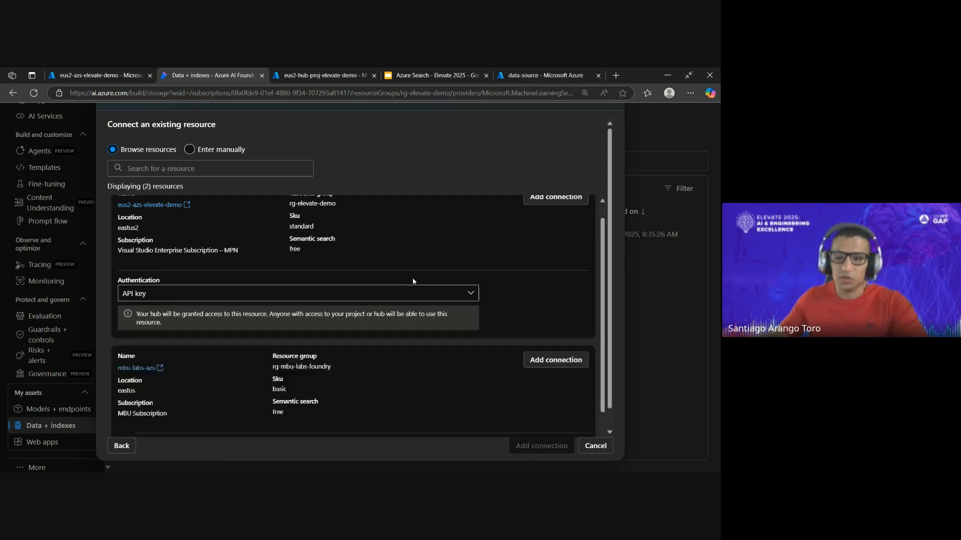
pyautogui.scroll(-1, 421, 300)
pyautogui.scroll(3, 422, 341)
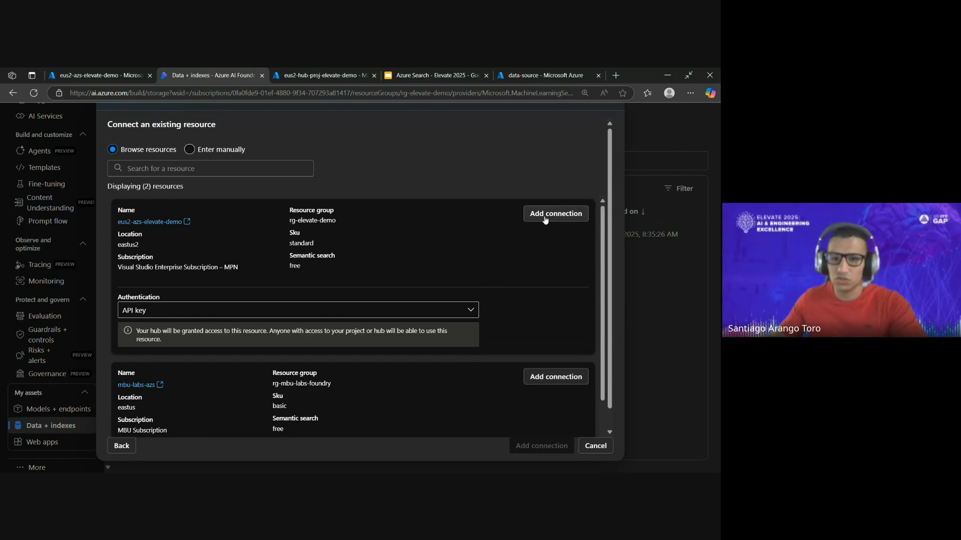
pyautogui.scroll(-1, 426, 256)
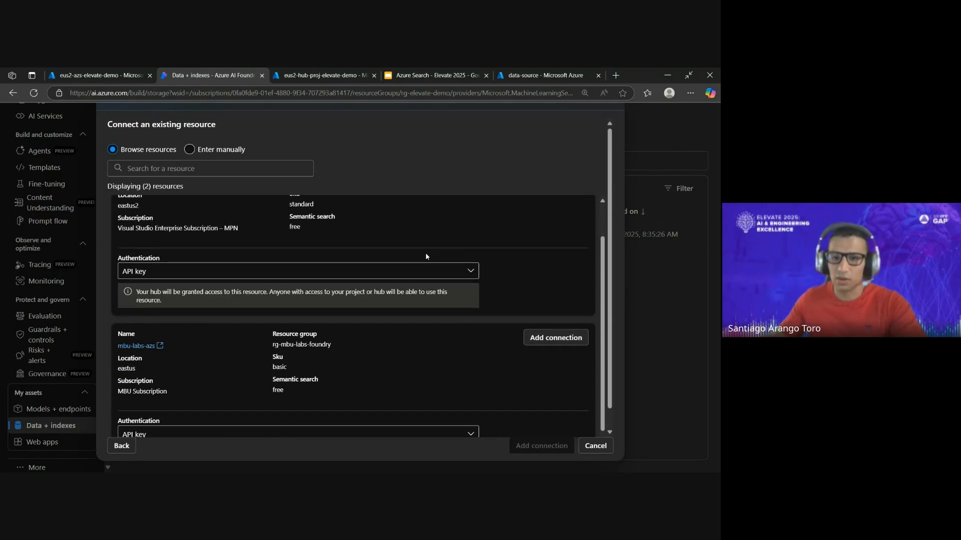
pyautogui.click(461, 260)
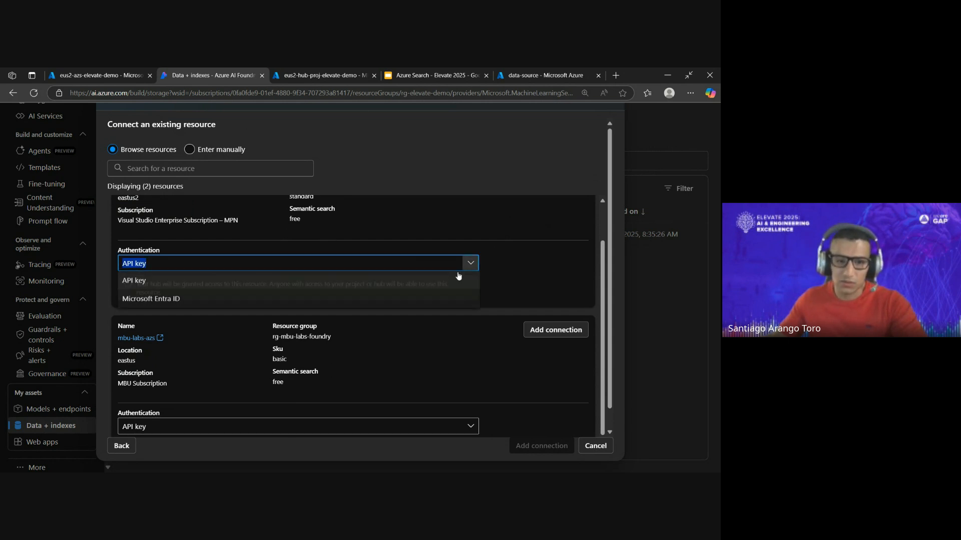
pyautogui.click(546, 246)
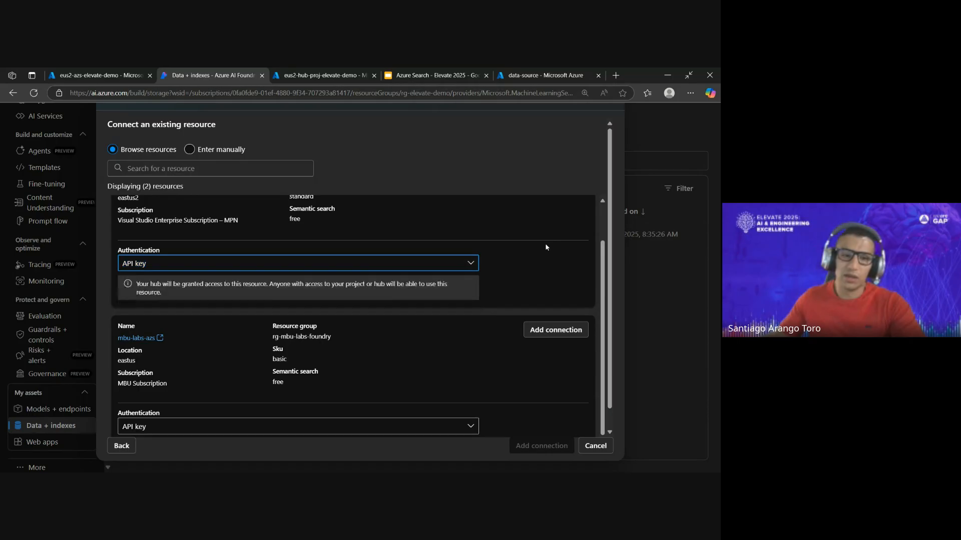
pyautogui.scroll(-1, 529, 256)
pyautogui.scroll(3, 538, 267)
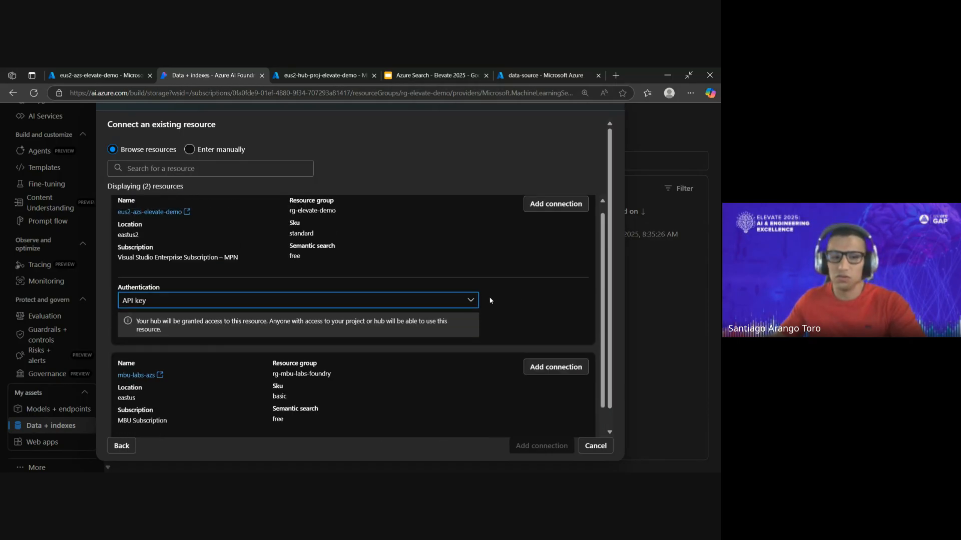
pyautogui.click(591, 445)
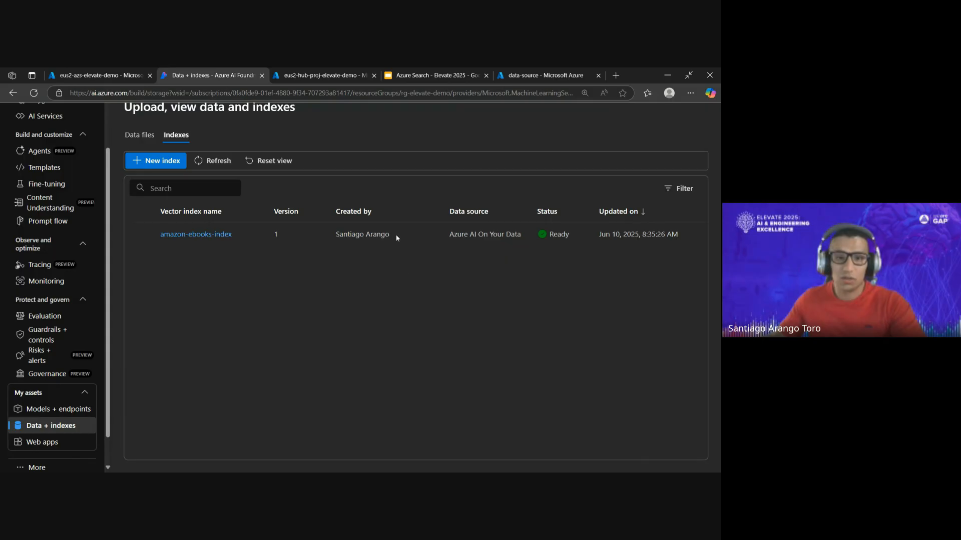
# - Start a new vector index with Data in Azure AI Foundry as the source and select the aws-ebooks folder
pyautogui.click(170, 162)
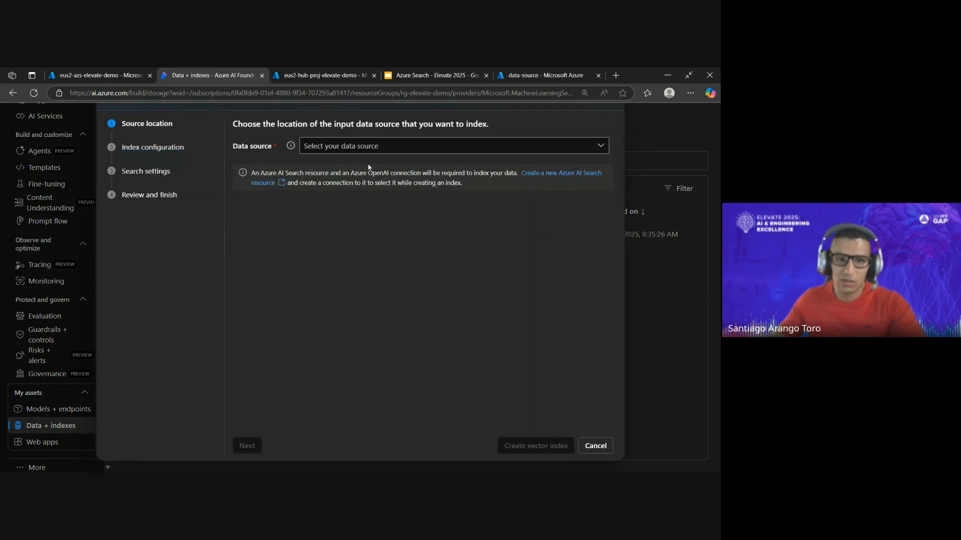
pyautogui.click(380, 148)
pyautogui.rightClick(356, 239)
pyautogui.press('Escape')
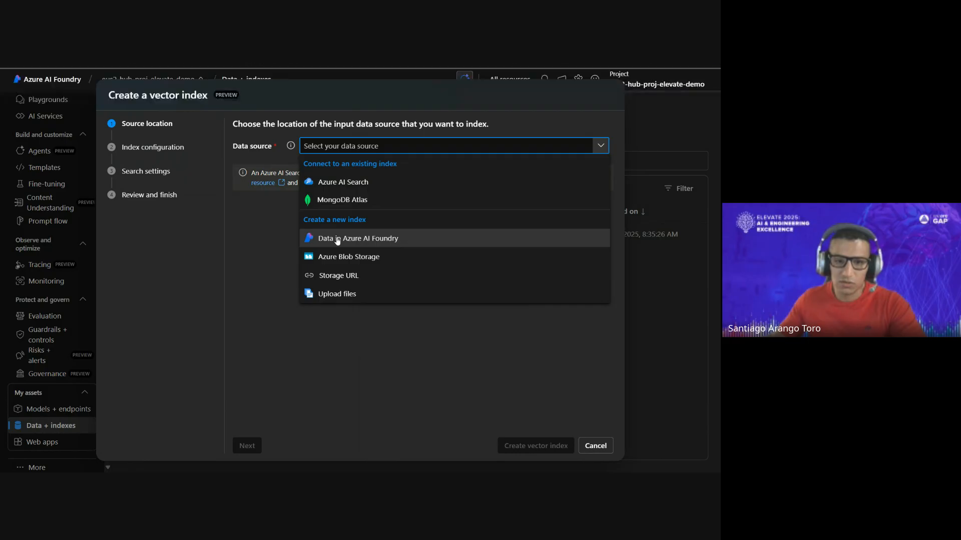
pyautogui.click(356, 239)
pyautogui.click(293, 240)
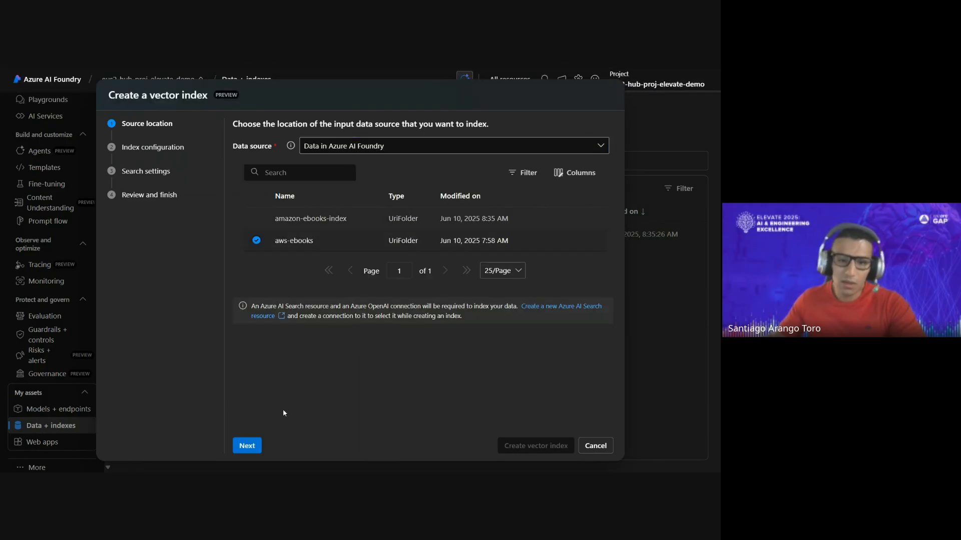
# - Choose eus2azselevatedemo as the Azure AI Search service for the index and continue to the search settings
pyautogui.click(247, 446)
pyautogui.click(329, 212)
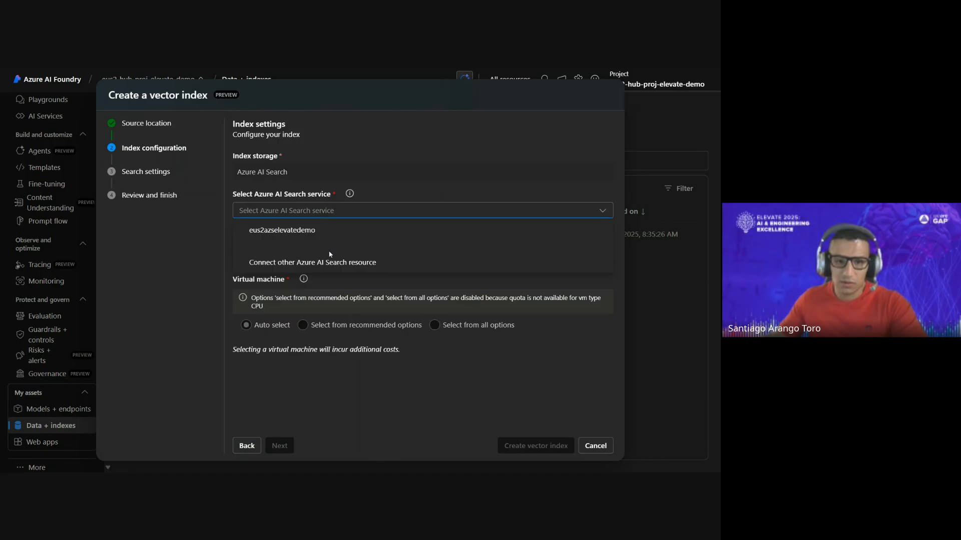
pyautogui.click(325, 231)
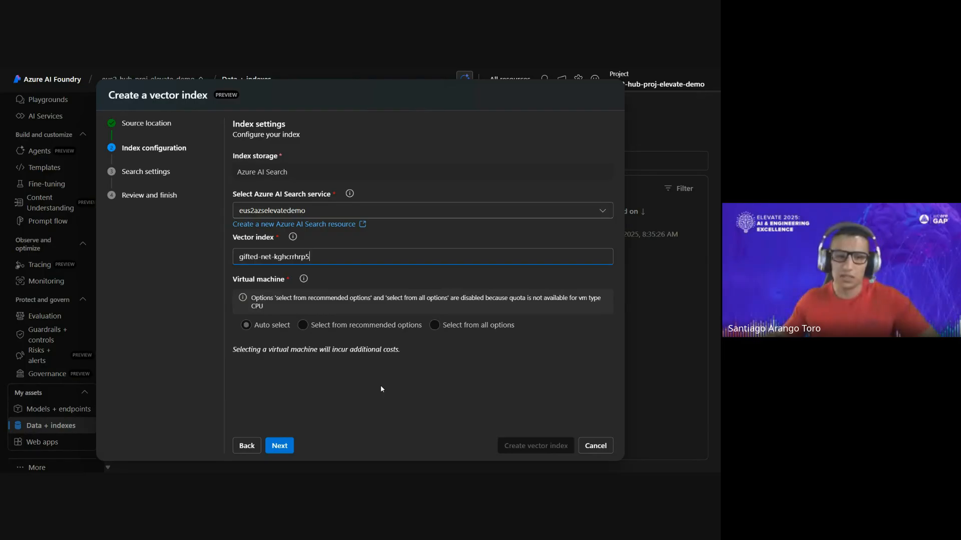
pyautogui.click(291, 440)
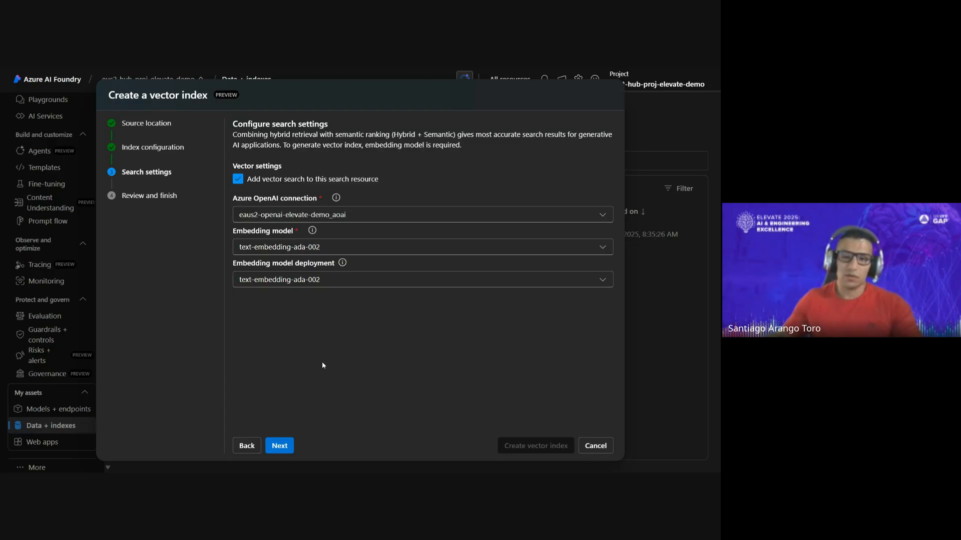
# - Check the Azure OpenAI connection and the index configuration summary, and cancel creating the vector index
pyautogui.click(371, 214)
pyautogui.click(369, 239)
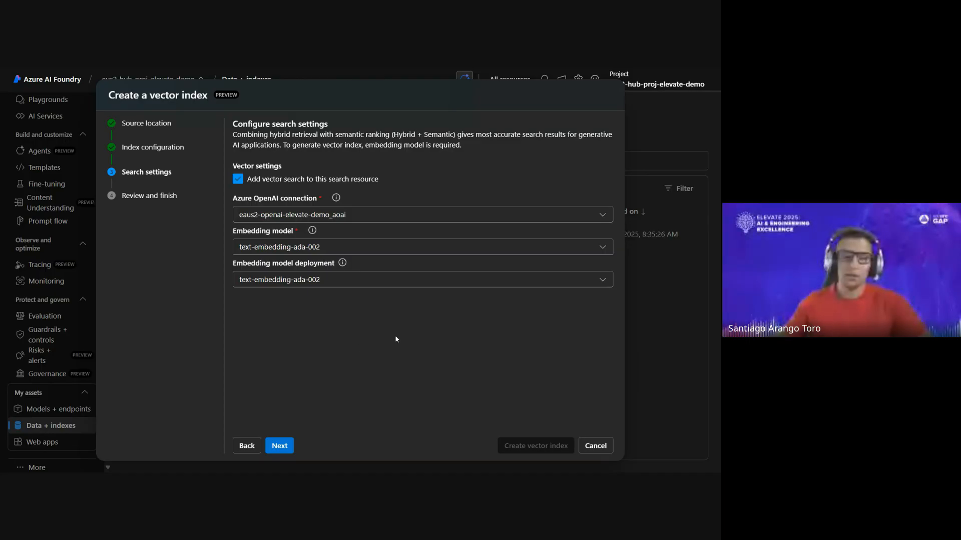
pyautogui.click(279, 445)
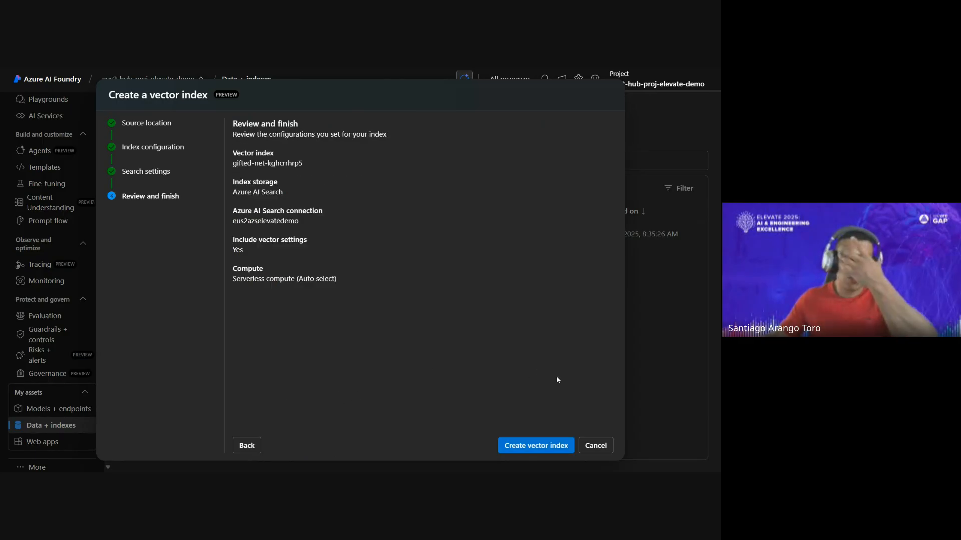
pyautogui.click(595, 446)
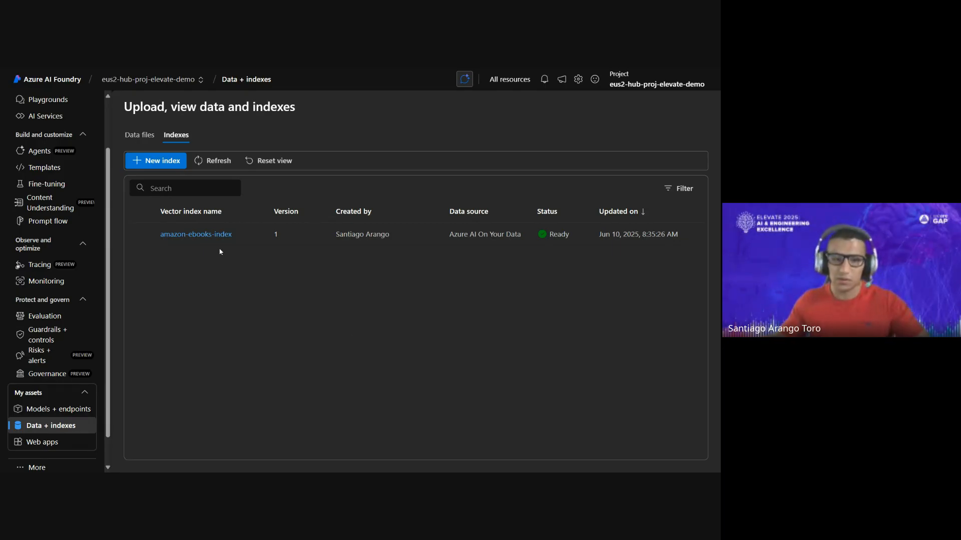
# - View the details of amazon-ebooks-index and switch to the eus2-azs-elevate-demo search service in the Azure portal
pyautogui.click(219, 235)
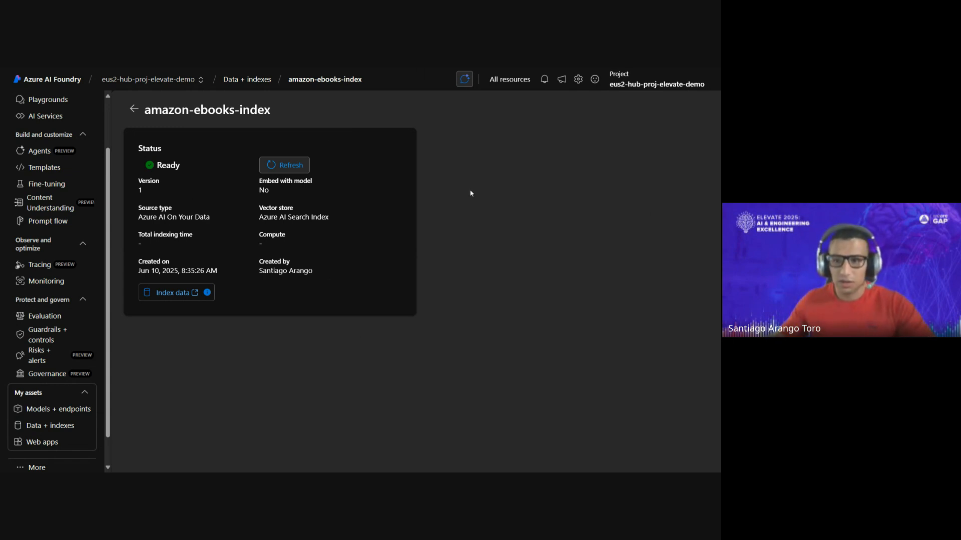
pyautogui.press('F11')
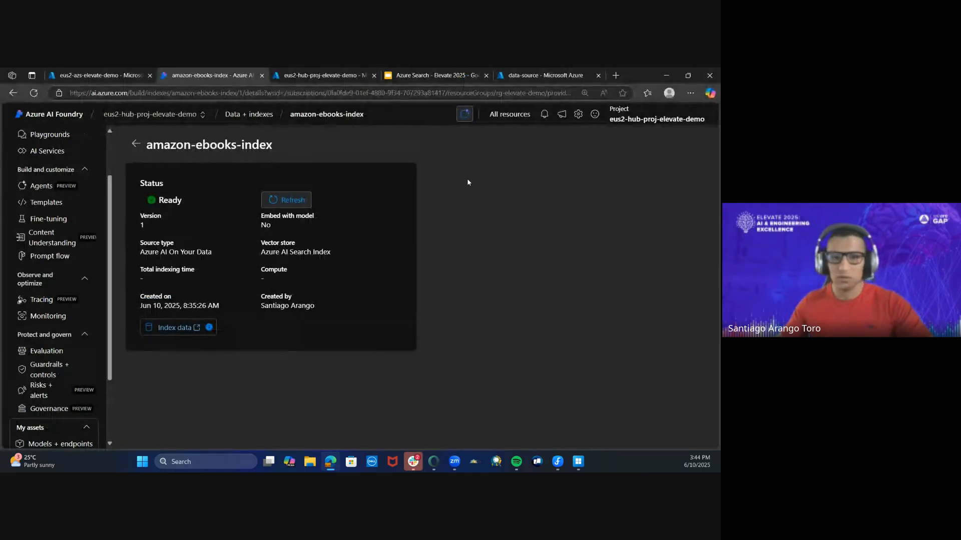
pyautogui.click(538, 73)
pyautogui.click(95, 75)
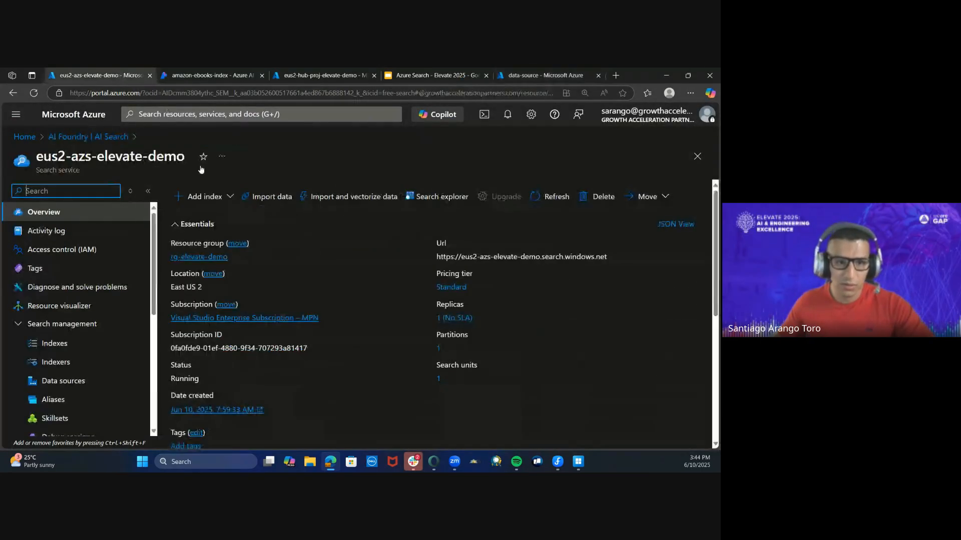
pyautogui.scroll(-2, 65, 306)
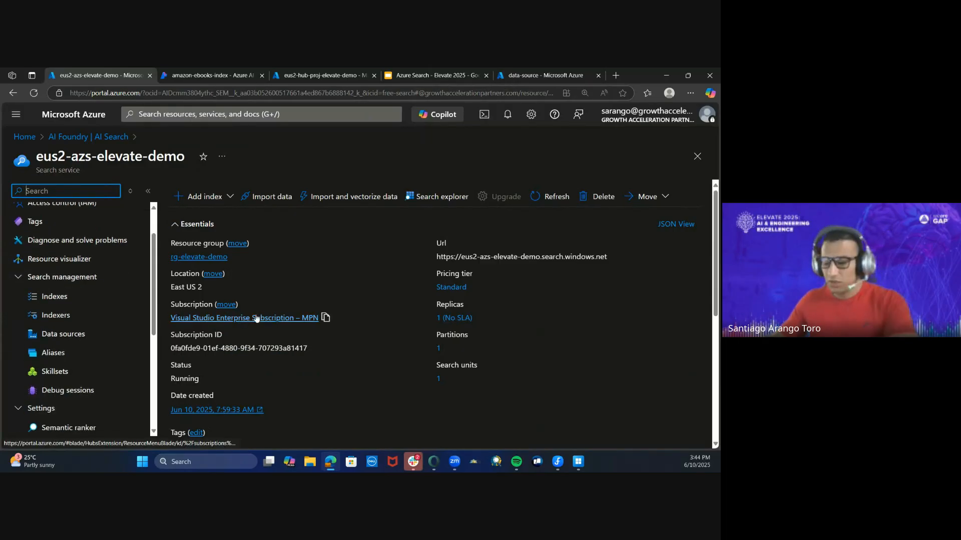
pyautogui.hotkey('ctrl', '-')
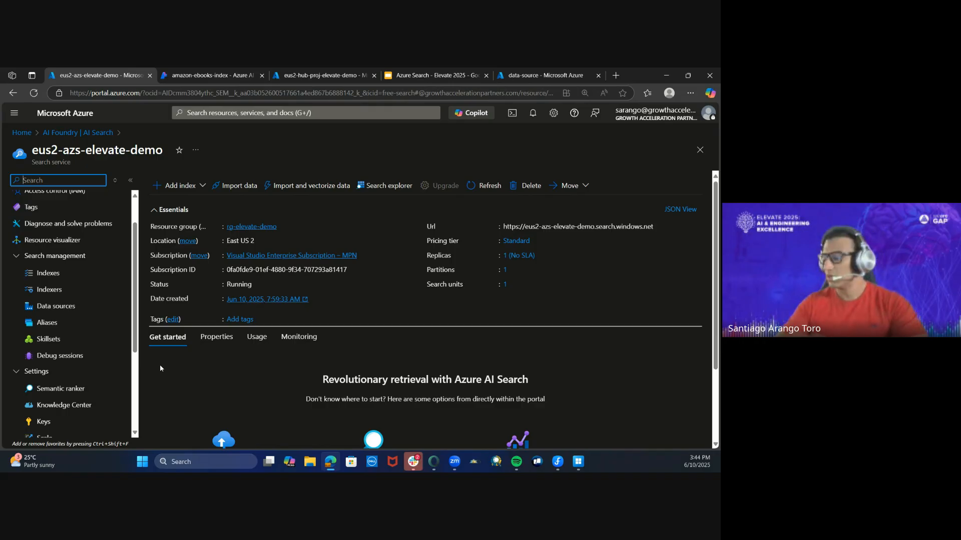
# - Check the search service's skillsets and open its list of indexes
pyautogui.click(66, 338)
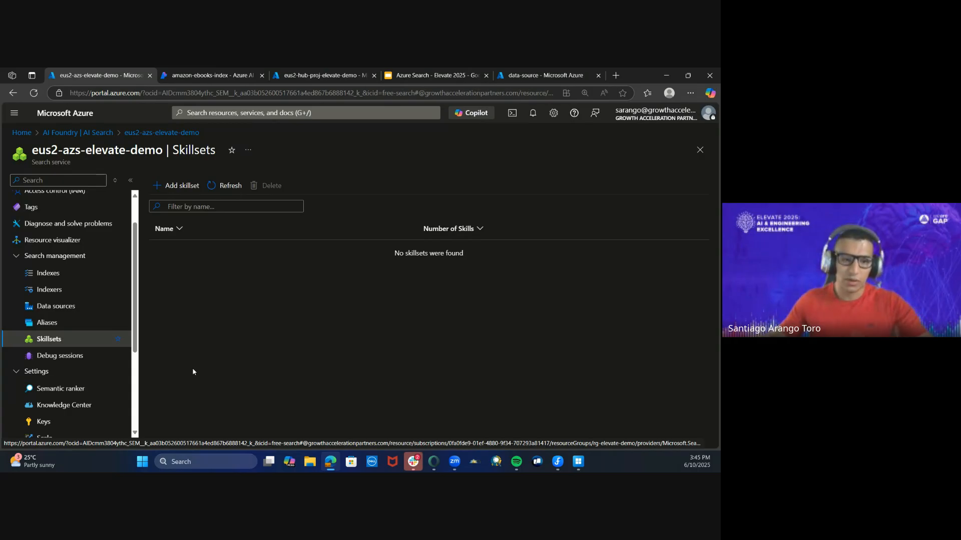
pyautogui.click(87, 275)
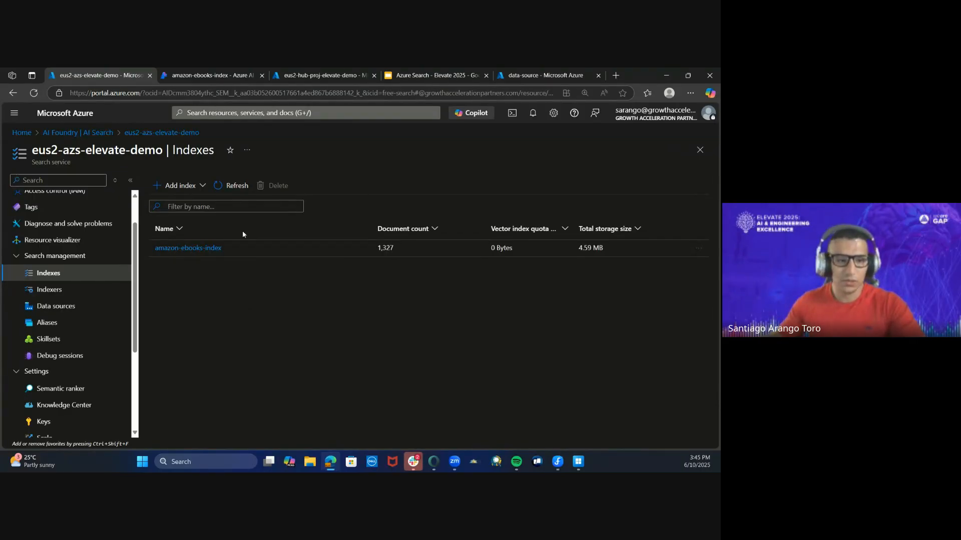
pyautogui.scroll(1, 75, 240)
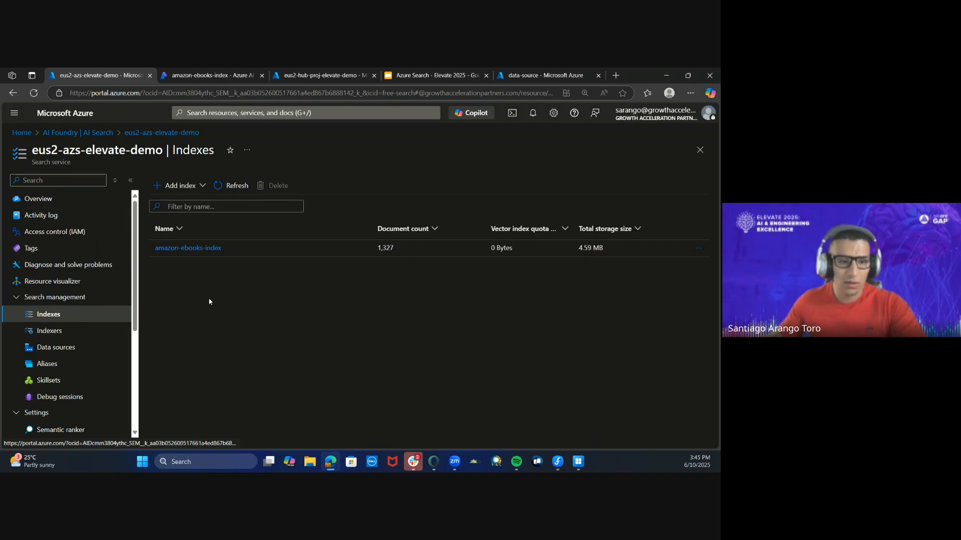
# - Open amazon-ebooks-index and examine its content, url, filepath, title and meta_json_string fields
pyautogui.click(180, 248)
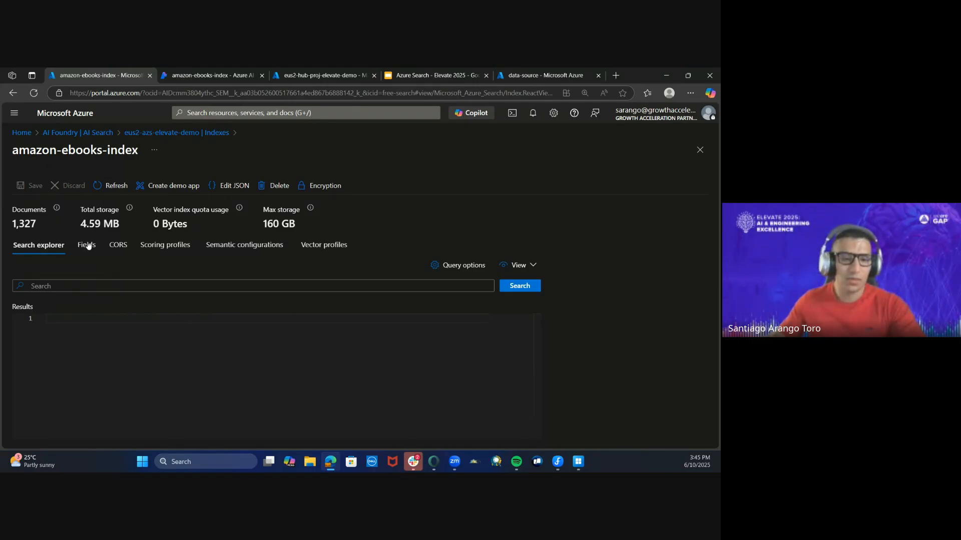
pyautogui.click(88, 245)
pyautogui.scroll(-1, 163, 340)
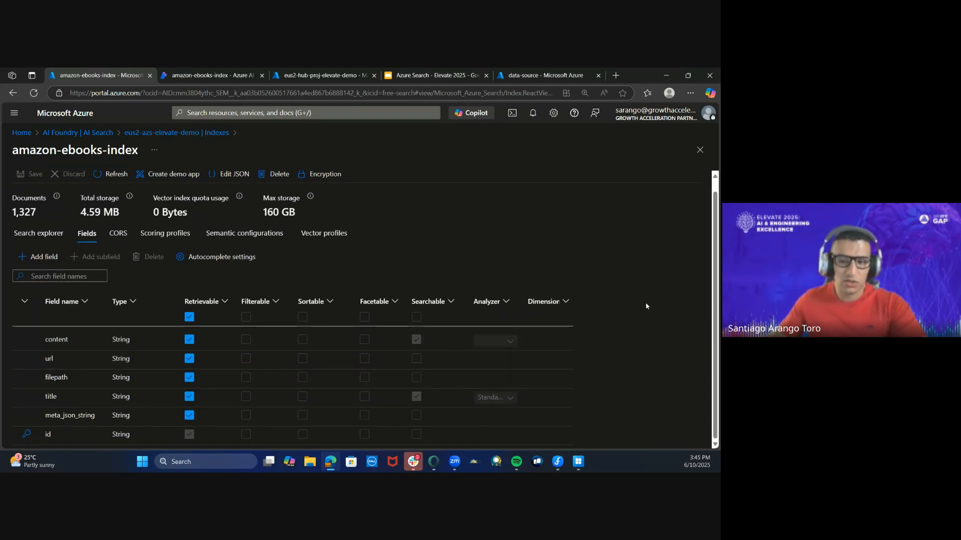
pyautogui.click(53, 340)
pyautogui.click(50, 358)
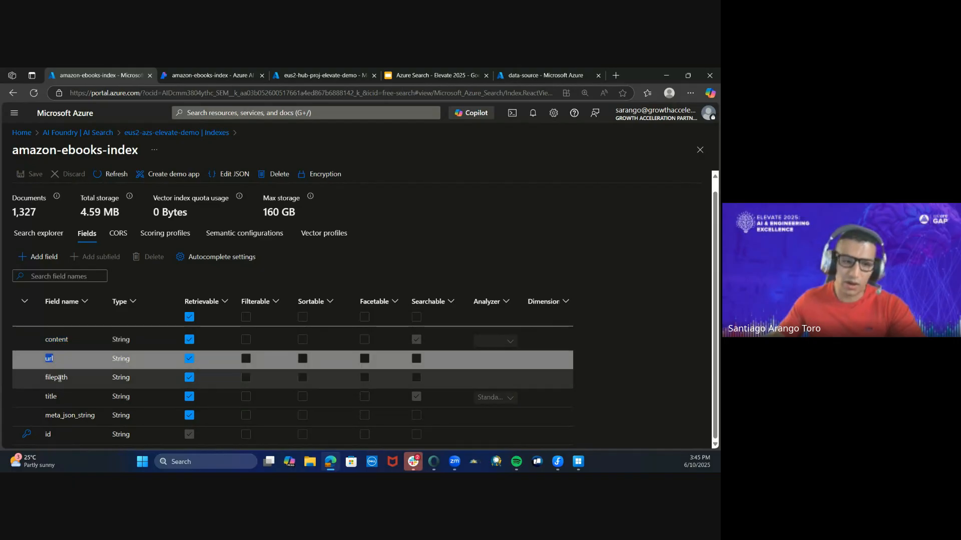
pyautogui.click(60, 379)
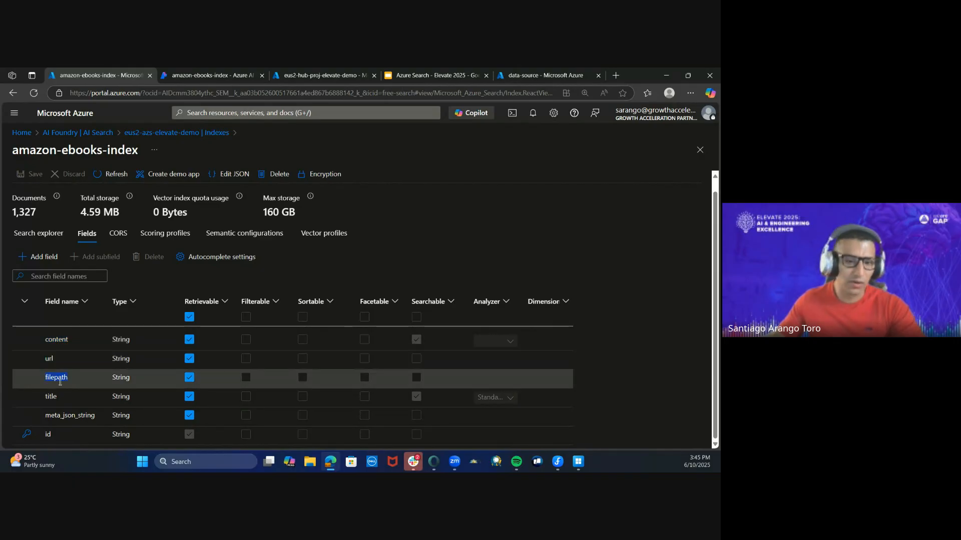
pyautogui.doubleClick(55, 399)
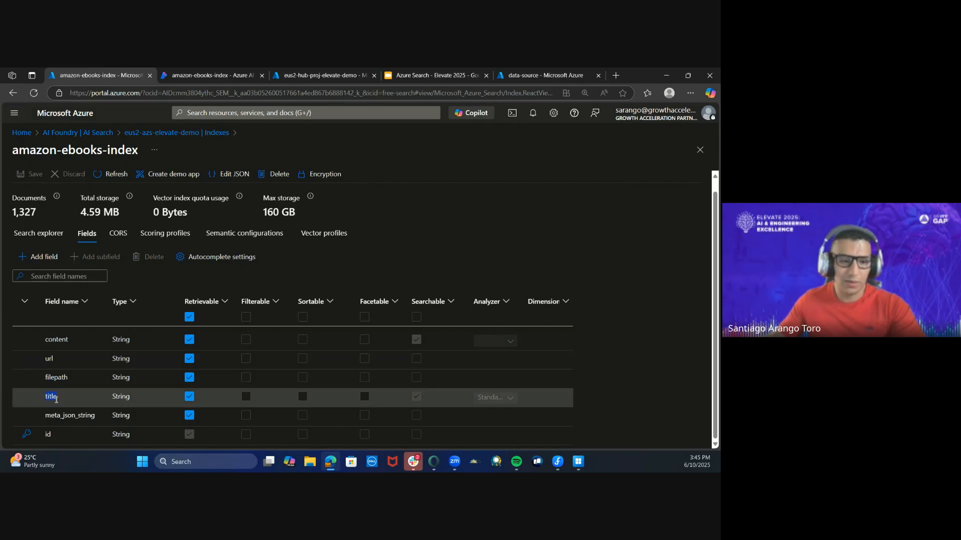
pyautogui.click(76, 415)
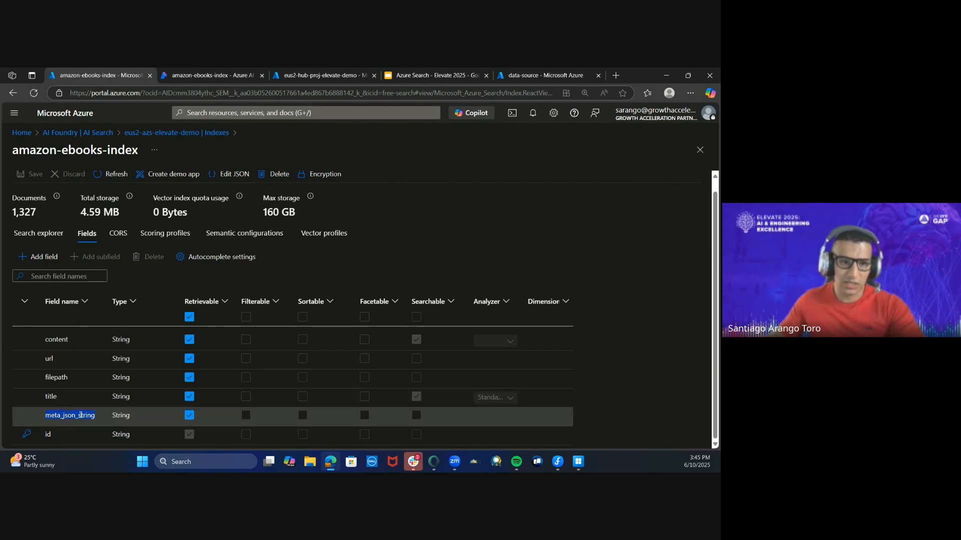
# - Search amazon-ebooks-index for "Lambda" in the search explorer
pyautogui.click(50, 235)
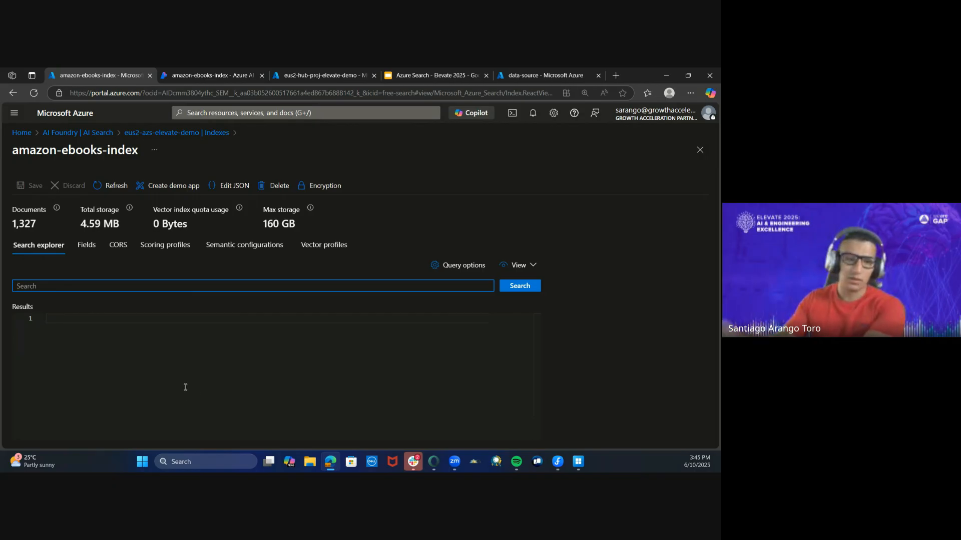
pyautogui.write('Lambda')
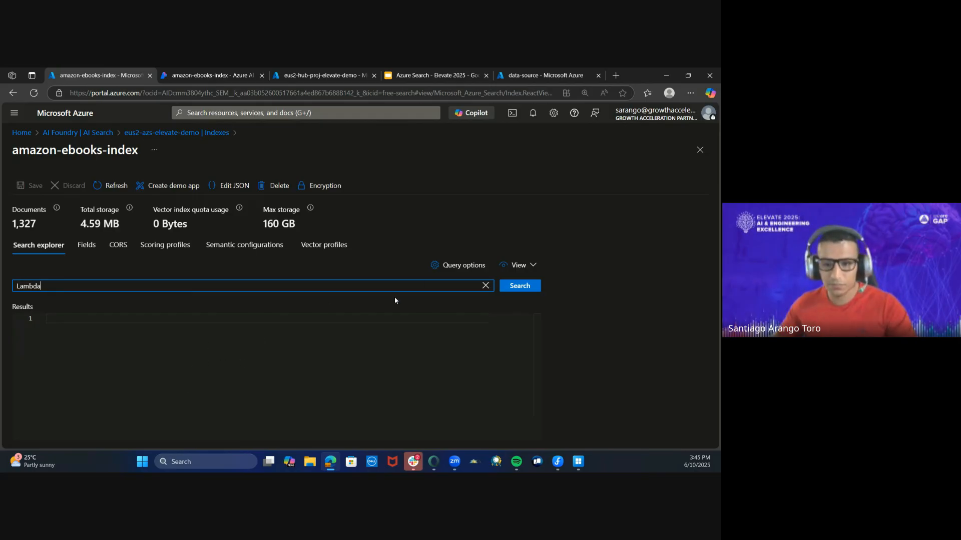
pyautogui.click(510, 288)
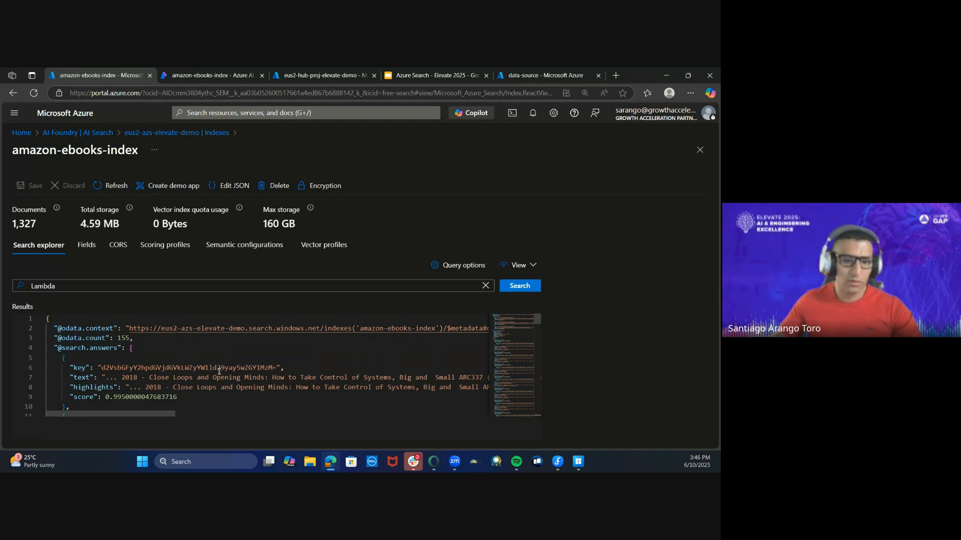
# - Examine the text, highlights and score values of the search answers for the Lambda query
pyautogui.click(193, 358)
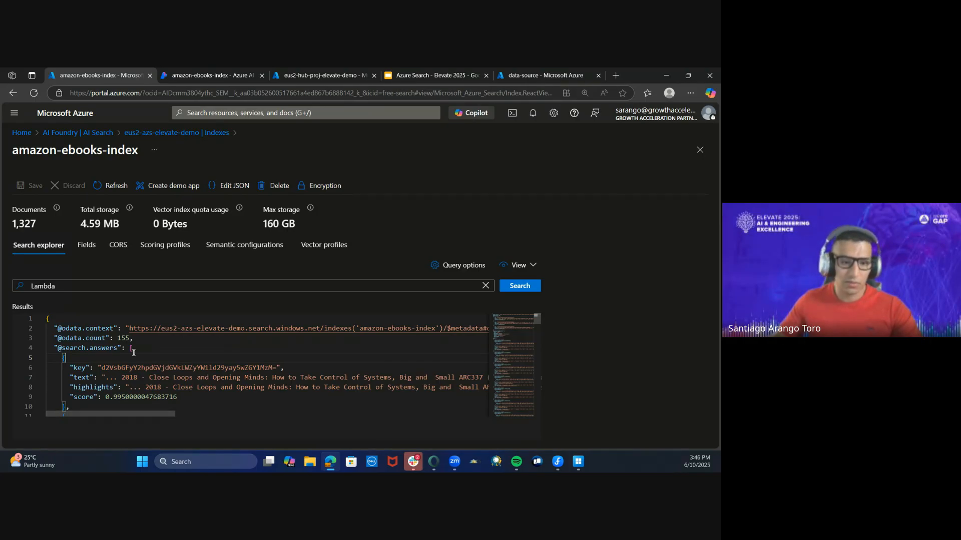
pyautogui.click(88, 378)
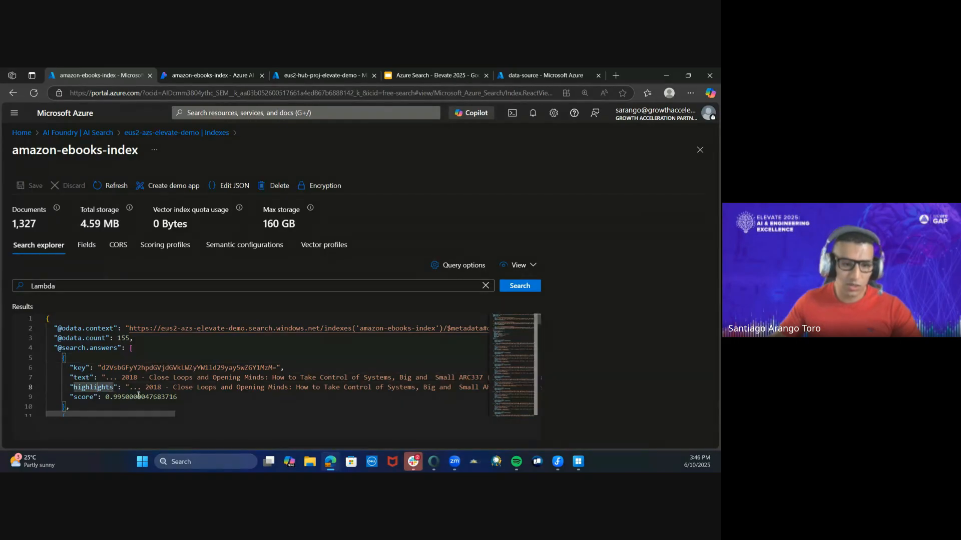
pyautogui.moveTo(145, 414)
pyautogui.mouseDown()
pyautogui.moveTo(459, 416)
pyautogui.moveTo(130, 415)
pyautogui.mouseUp()
pyautogui.click(341, 387)
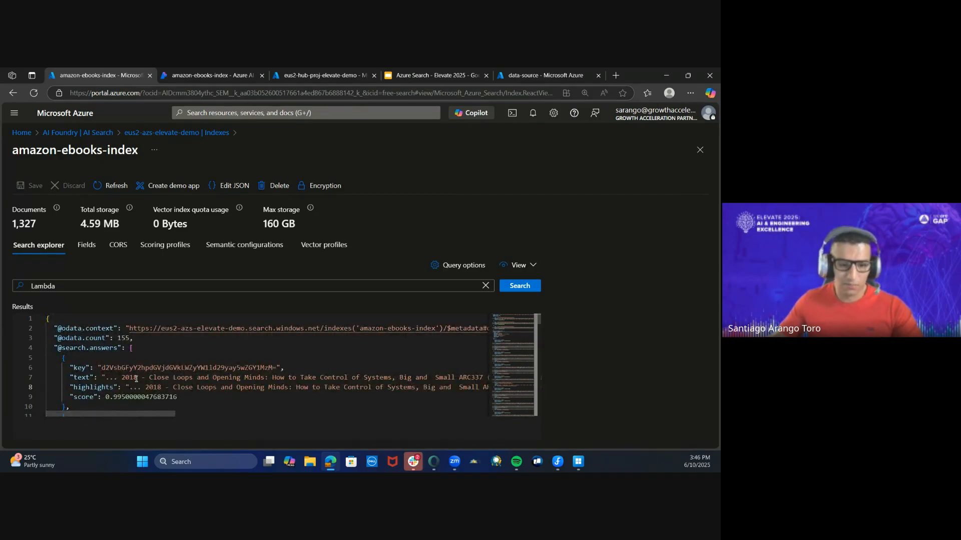
pyautogui.scroll(-1, 150, 376)
pyautogui.doubleClick(121, 371)
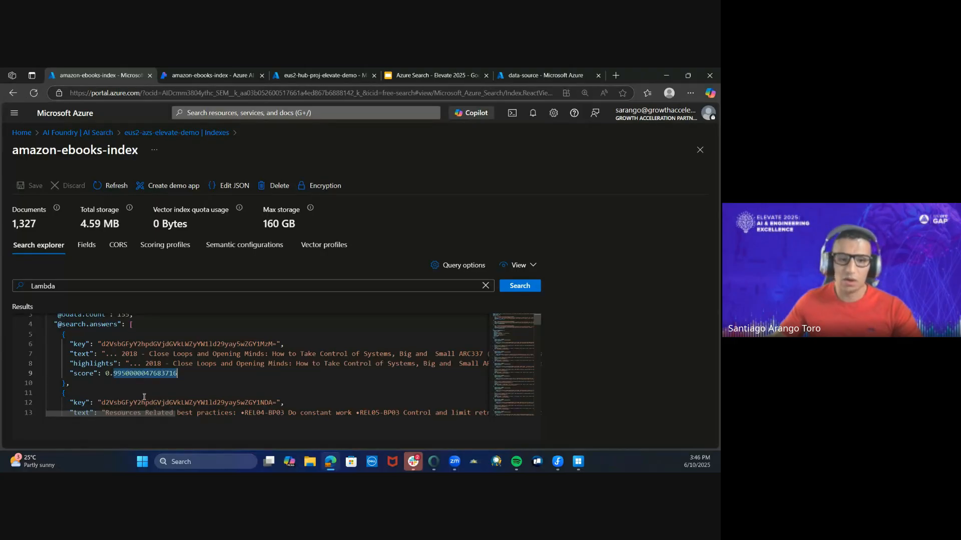
pyautogui.scroll(-2, 199, 384)
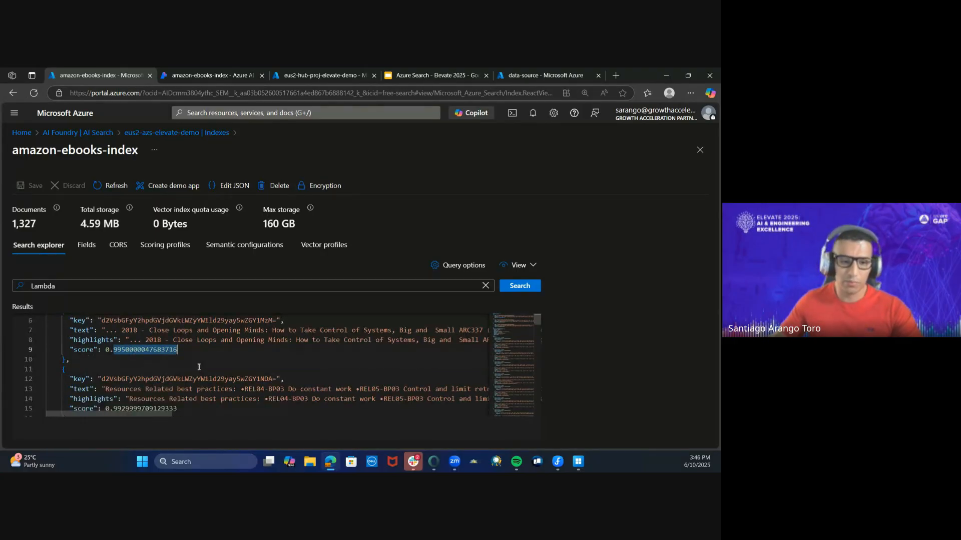
pyautogui.scroll(-20, 193, 352)
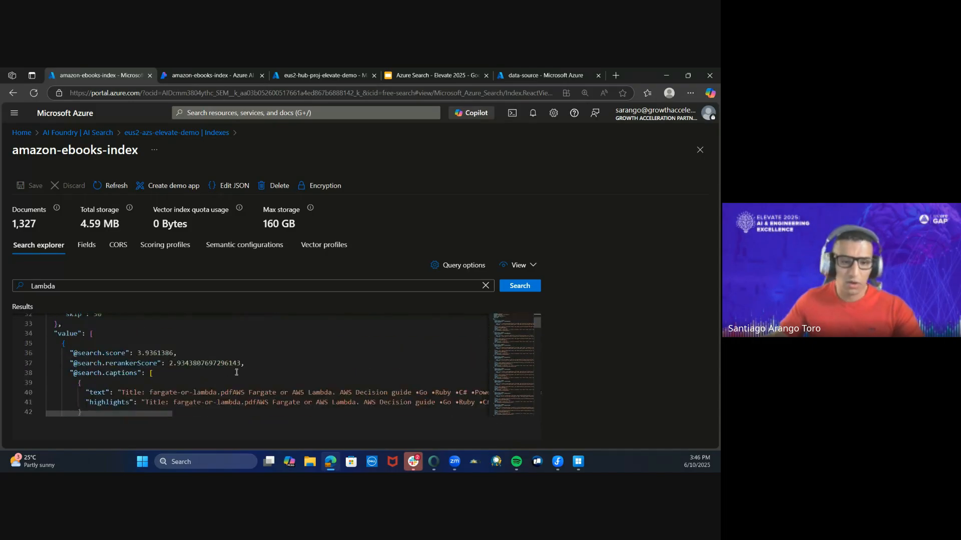
# - Examine the last returned documents' content, captions and metadata, and check which source PDF each filepath names, such as generative-ai-lens.pdf
pyautogui.moveTo(536, 331); pyautogui.dragTo(548, 416)
pyautogui.scroll(2, 382, 396)
pyautogui.scroll(-2, 272, 375)
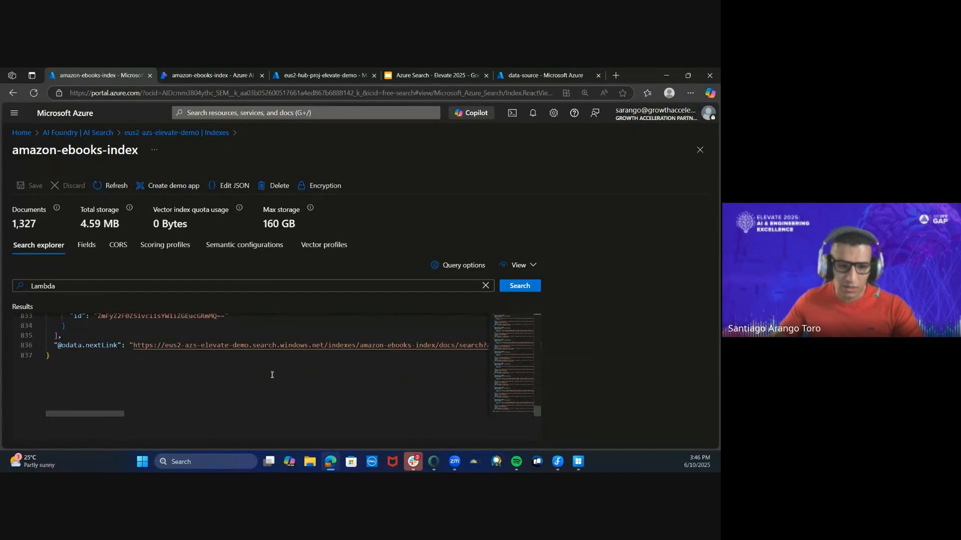
pyautogui.scroll(2, 227, 414)
pyautogui.scroll(2, 245, 385)
pyautogui.scroll(-3, 235, 384)
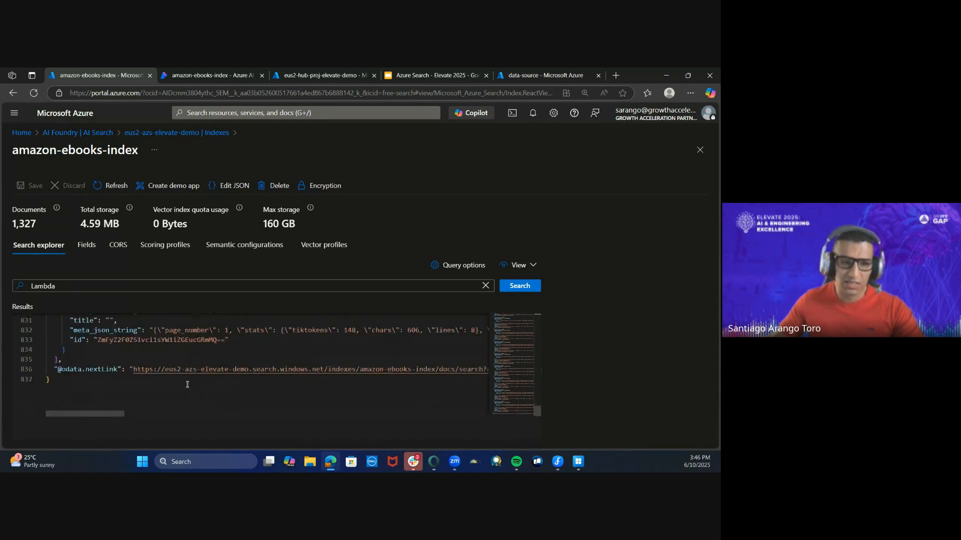
pyautogui.scroll(5, 220, 383)
pyautogui.scroll(6, 234, 377)
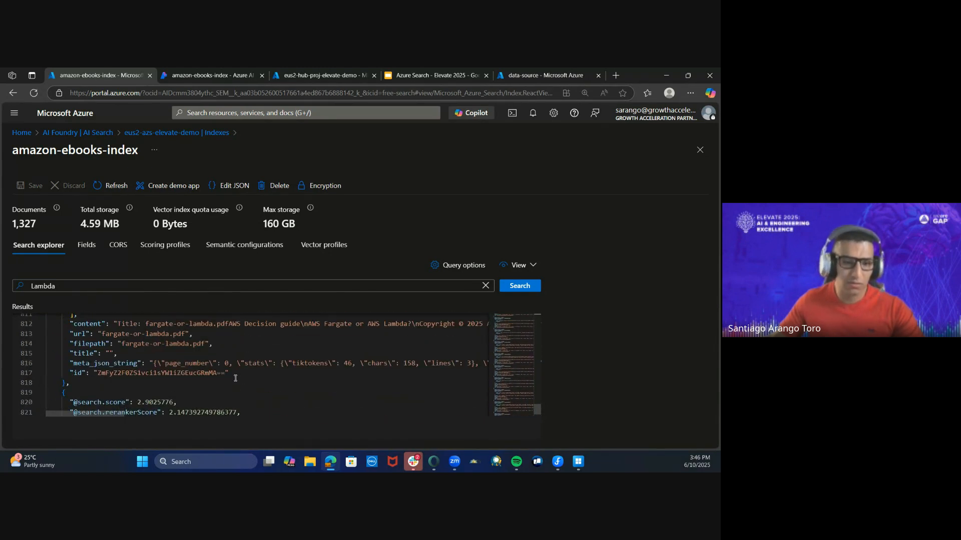
pyautogui.scroll(-2, 233, 376)
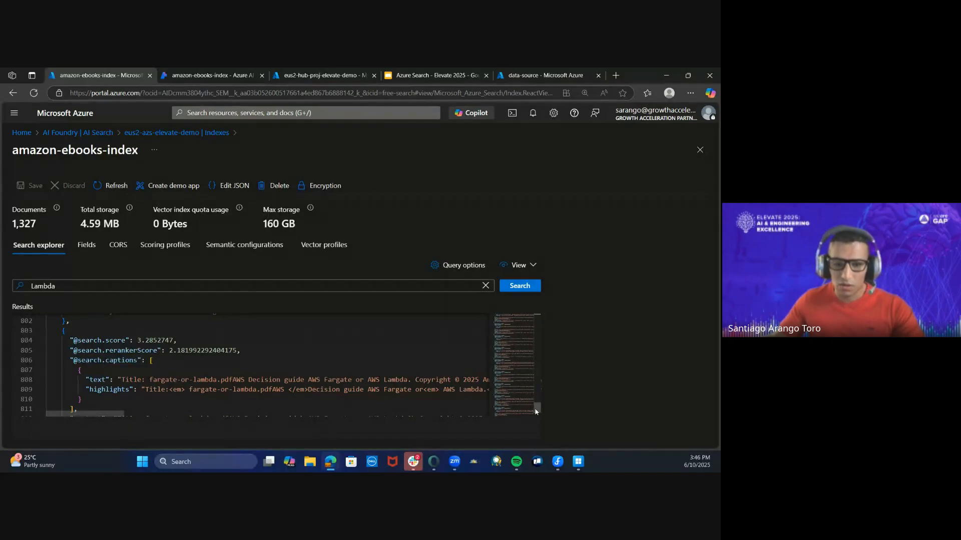
pyautogui.scroll(5, 320, 384)
pyautogui.scroll(5, 300, 379)
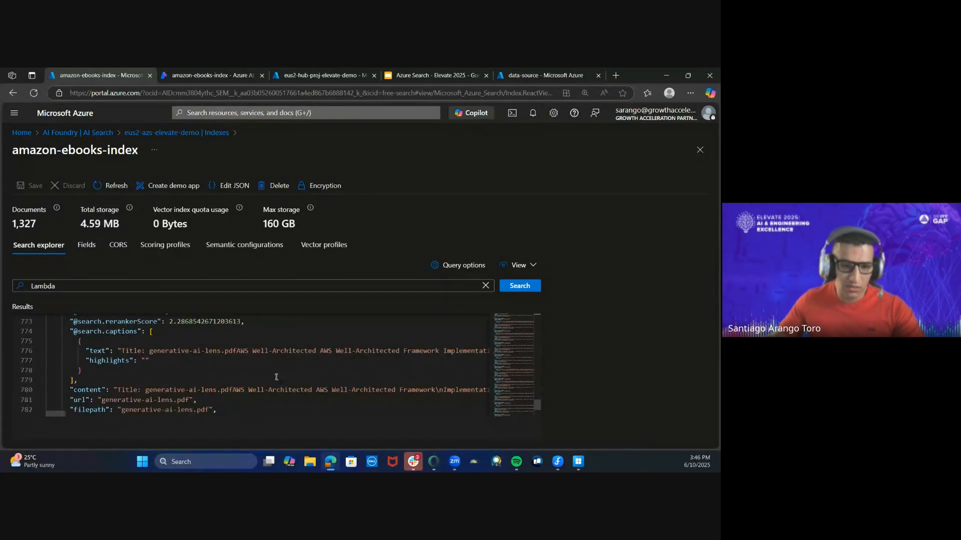
pyautogui.scroll(-1, 141, 371)
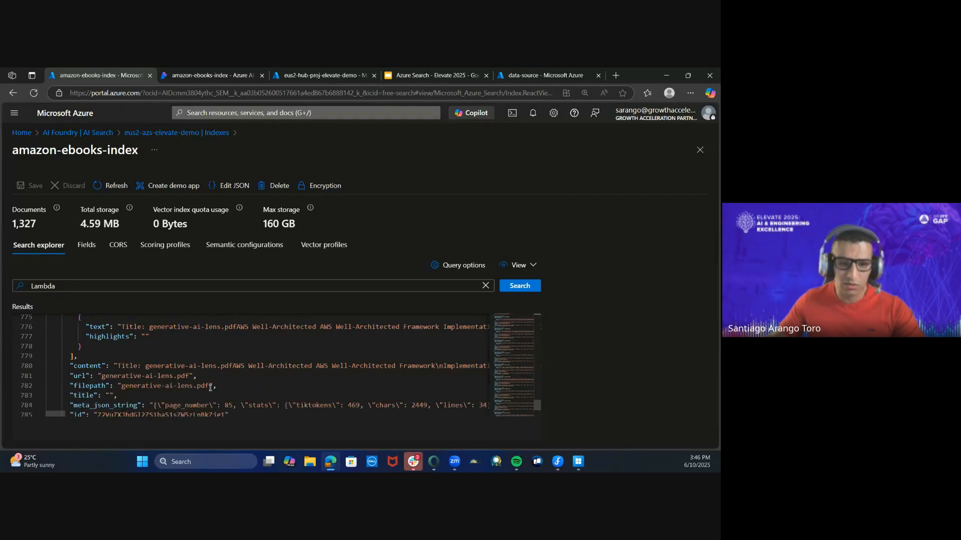
pyautogui.moveTo(210, 386); pyautogui.dragTo(121, 385)
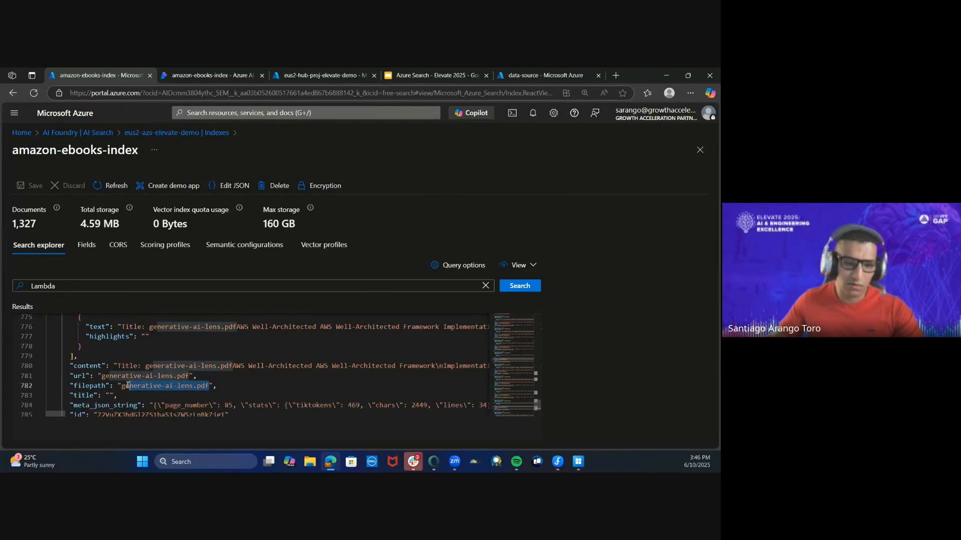
pyautogui.click(306, 379)
pyautogui.scroll(20, 305, 379)
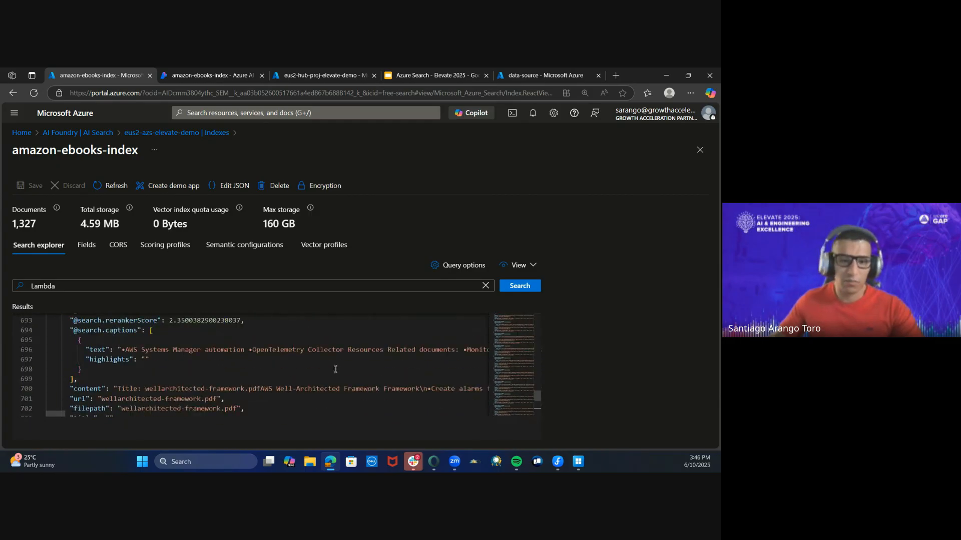
pyautogui.scroll(15, 355, 379)
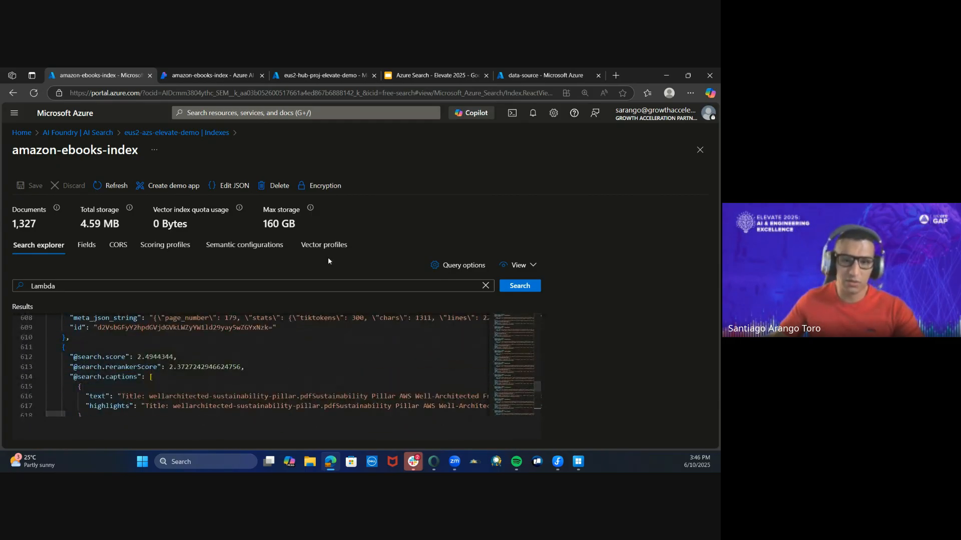
# - Close the index and check the source files in the AWS eBooks folder of the data-source container
pyautogui.click(700, 150)
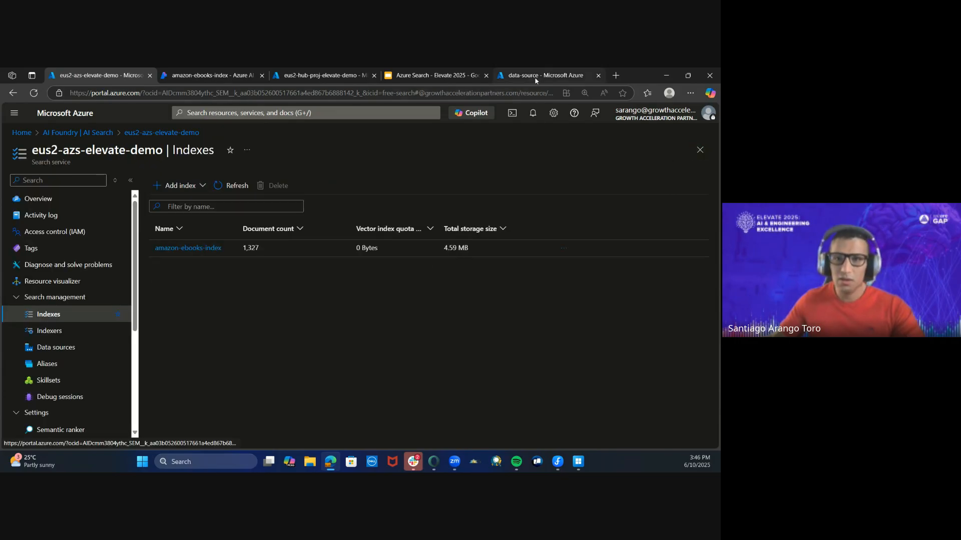
pyautogui.click(546, 75)
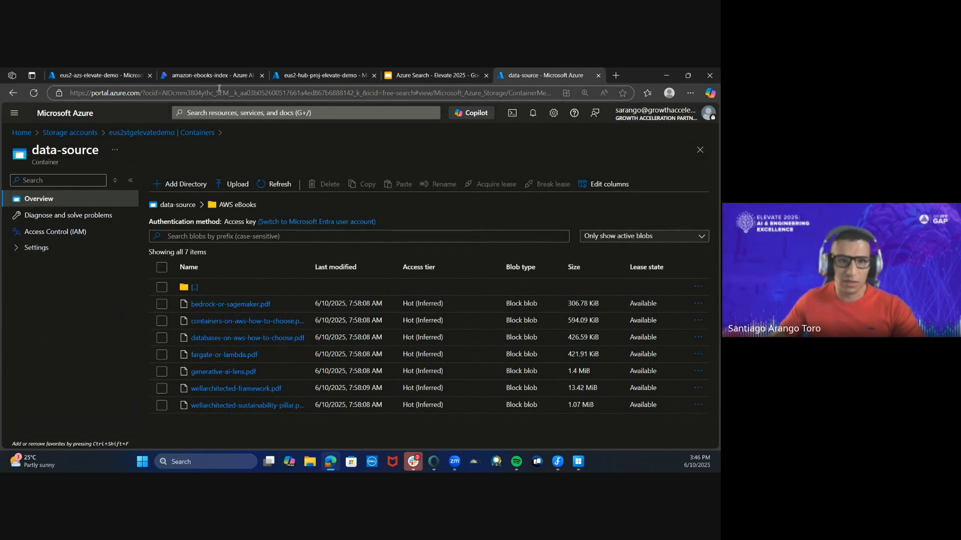
# - Switch to the Azure AI Foundry project and view its playgrounds in full-screen mode
pyautogui.click(216, 76)
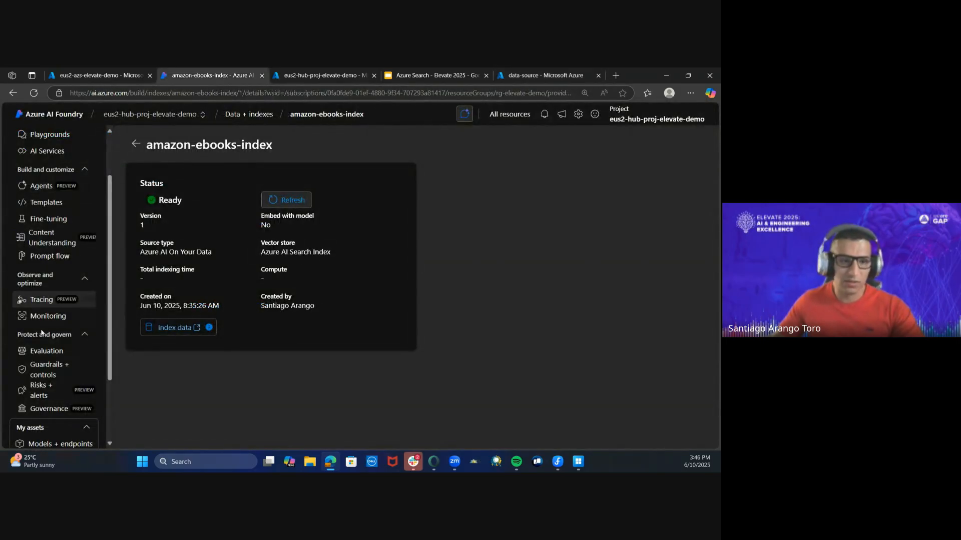
pyautogui.scroll(2, 53, 283)
pyautogui.click(72, 202)
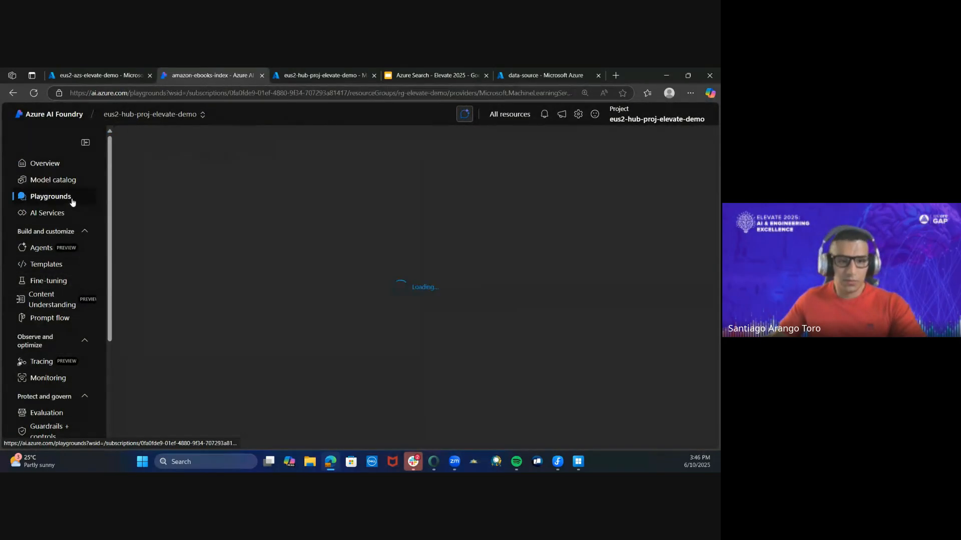
pyautogui.press('F11')
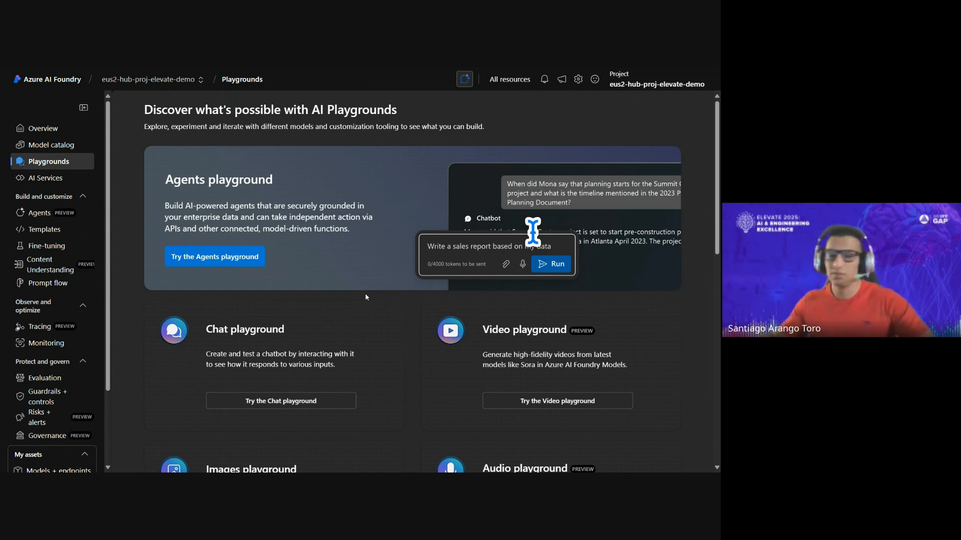
# - Open the project's model deployments and start deploying a base model
pyautogui.scroll(-2, 41, 381)
pyautogui.click(58, 380)
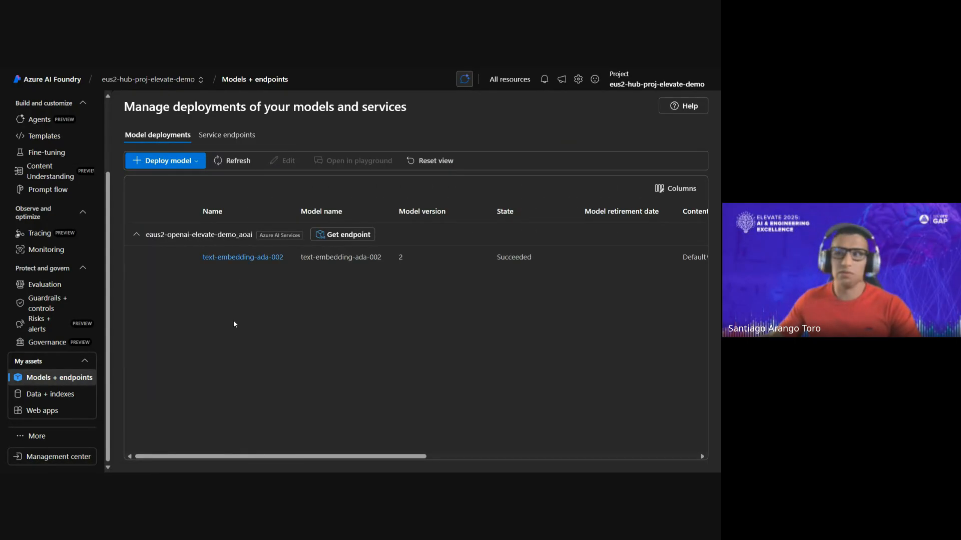
pyautogui.click(171, 162)
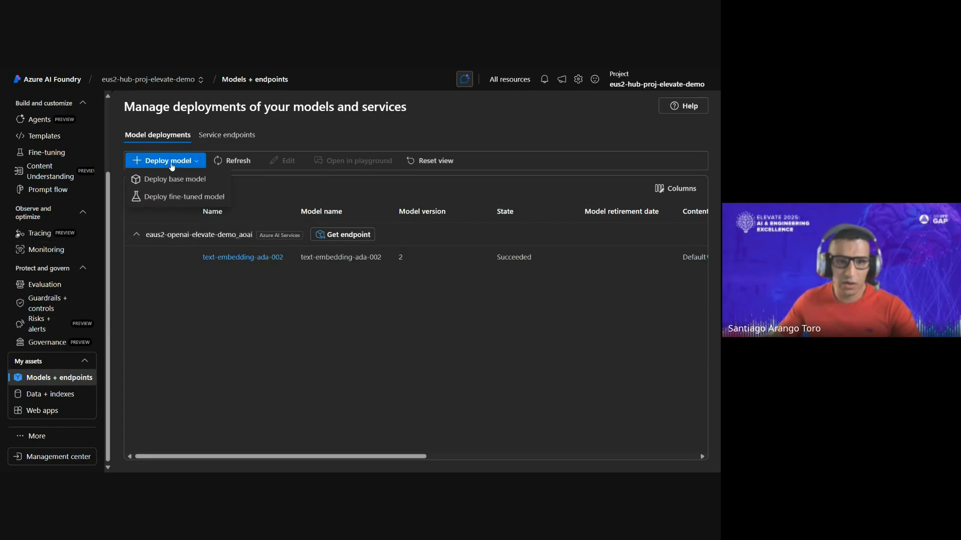
pyautogui.click(212, 181)
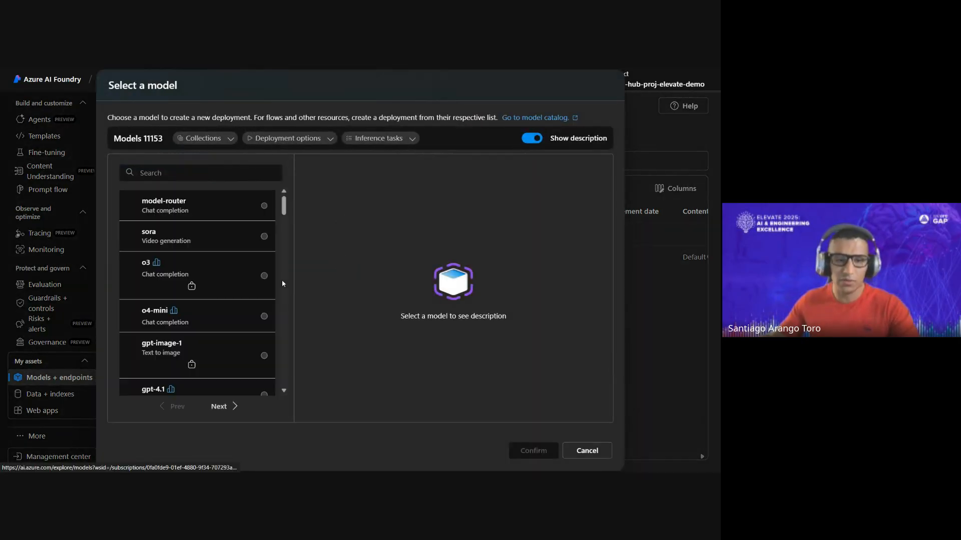
# - Choose the o4-mini chat completion model and deploy it as o4-mini with the Global Standard deployment type
pyautogui.scroll(-10, 233, 305)
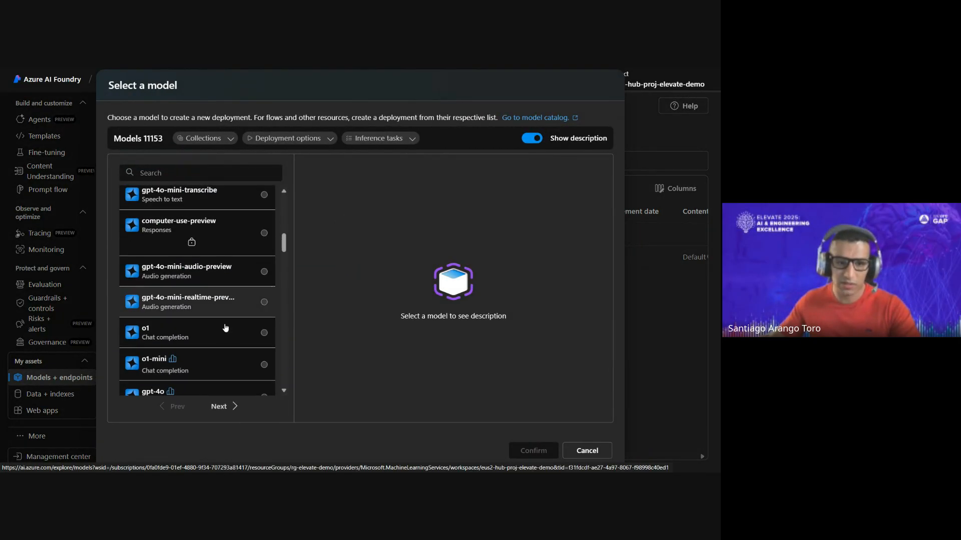
pyautogui.scroll(8, 235, 298)
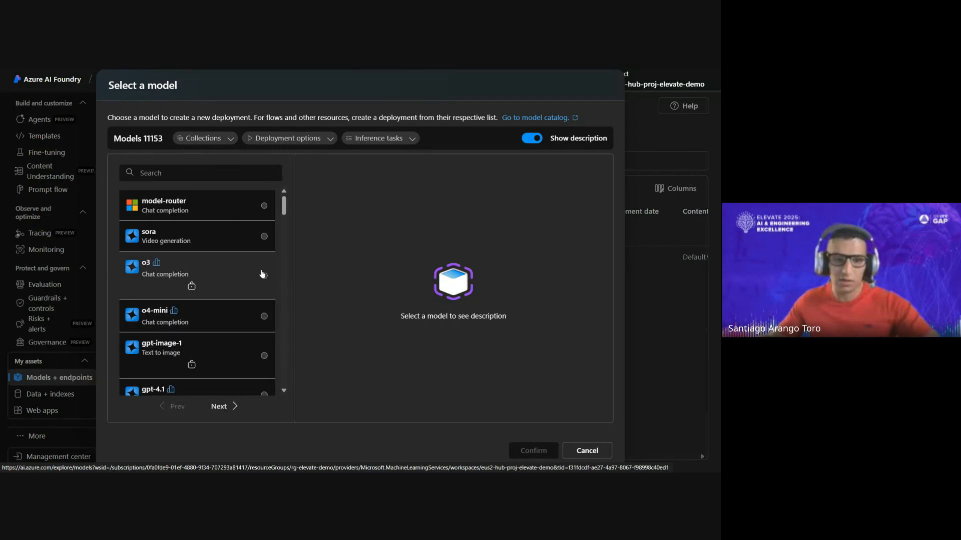
pyautogui.click(249, 316)
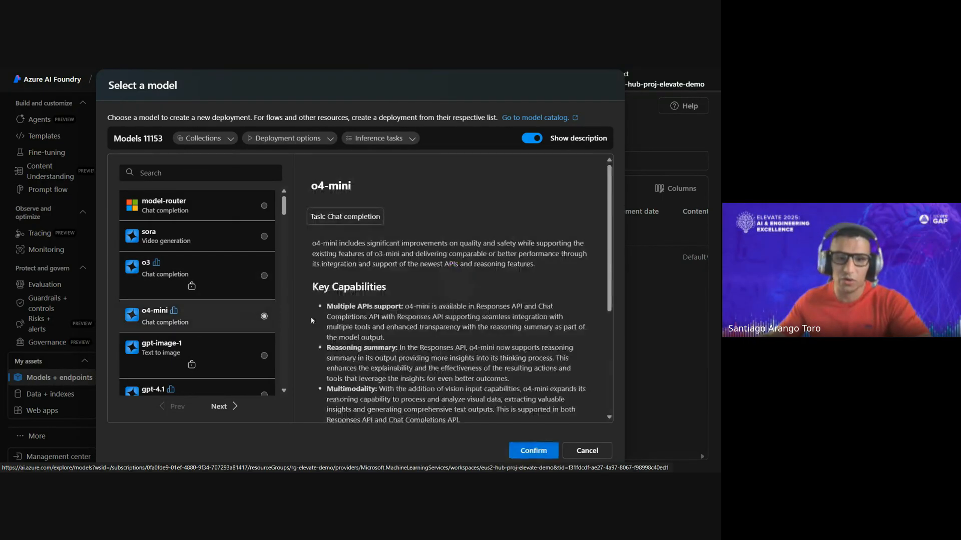
pyautogui.scroll(-5, 424, 312)
pyautogui.click(534, 451)
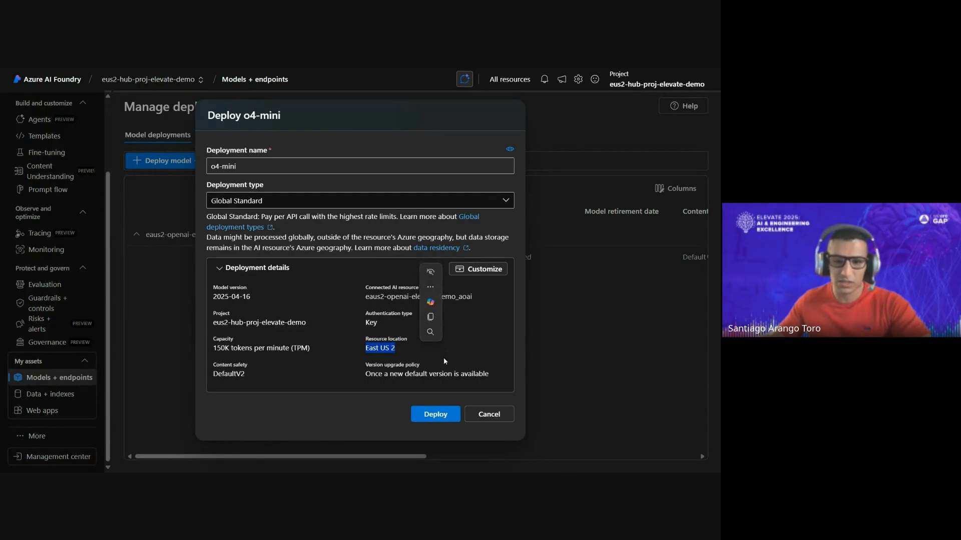
pyautogui.click(444, 414)
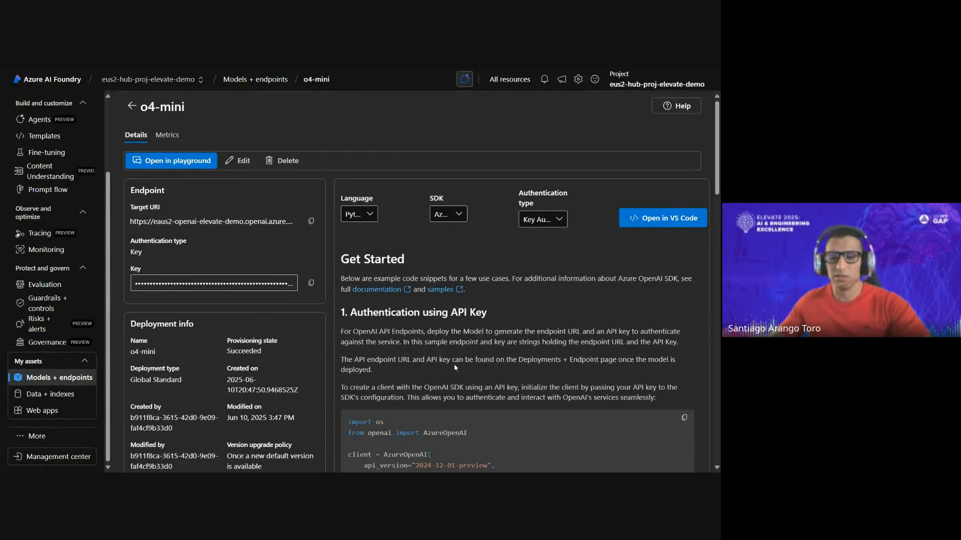
# - Review the o4-mini deployment's details and its Get Started code samples for authentication, dependencies and a basic chat call
pyautogui.scroll(-3, 476, 359)
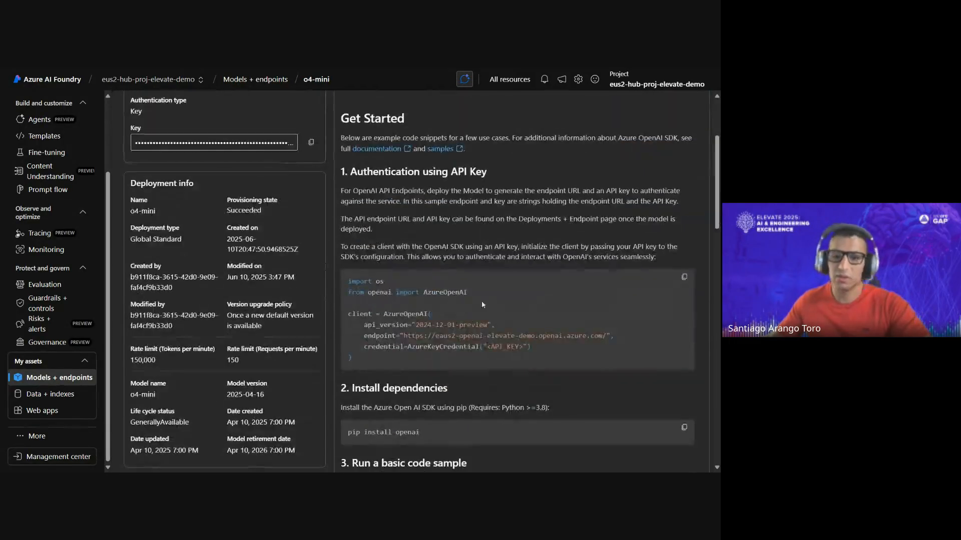
pyautogui.scroll(-2, 491, 322)
pyautogui.scroll(4, 365, 165)
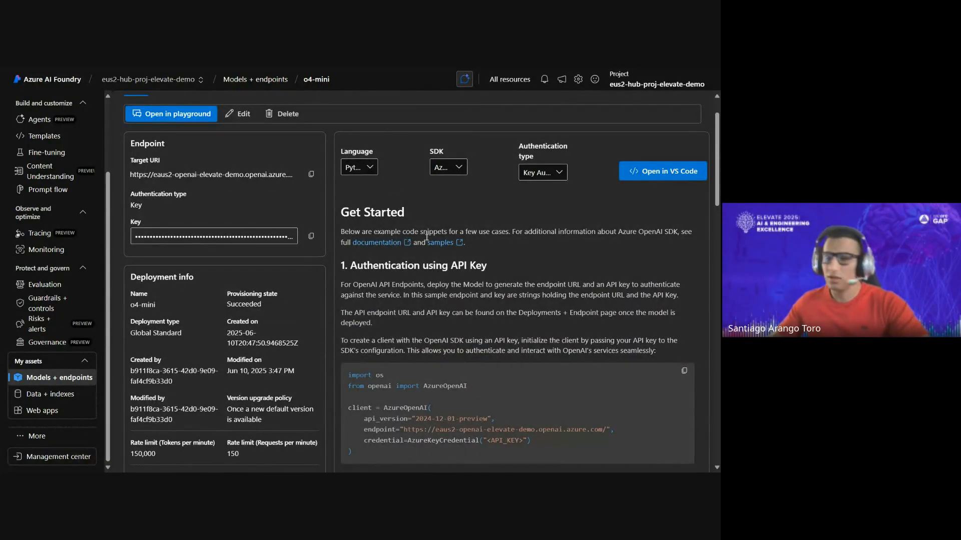
pyautogui.scroll(-3, 415, 233)
pyautogui.scroll(-10, 415, 233)
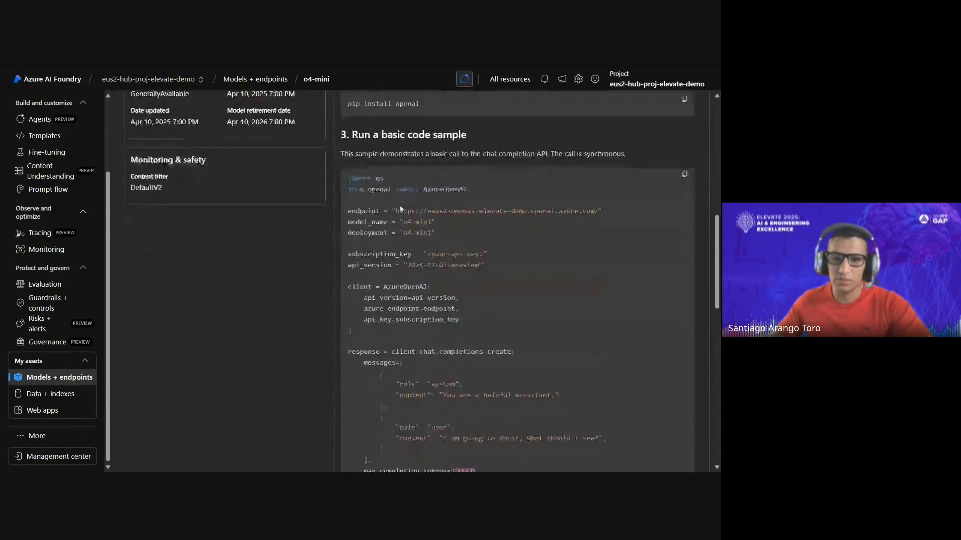
pyautogui.scroll(10, 405, 189)
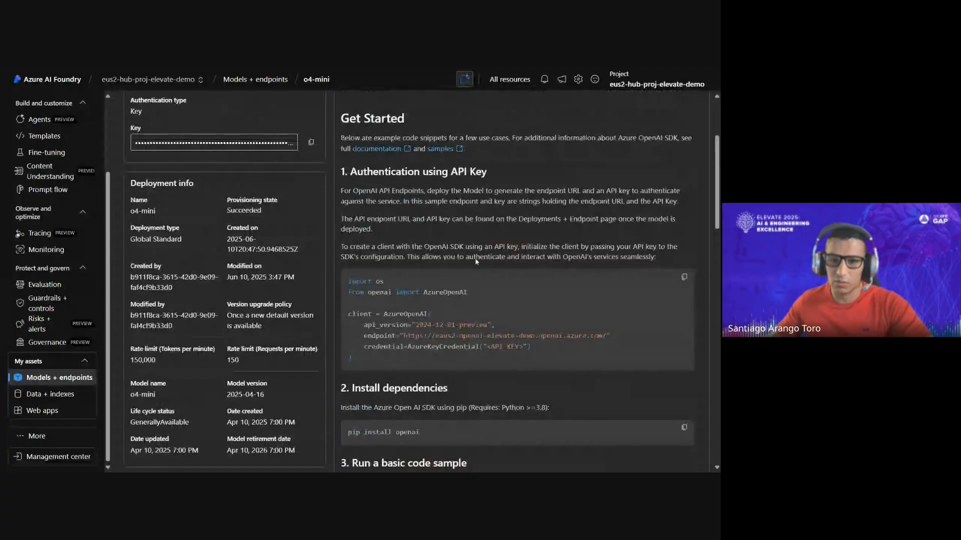
# - Check the language and SDK choices of the o4-mini code samples and review the sample with Entra ID authentication
pyautogui.click(448, 166)
pyautogui.click(358, 166)
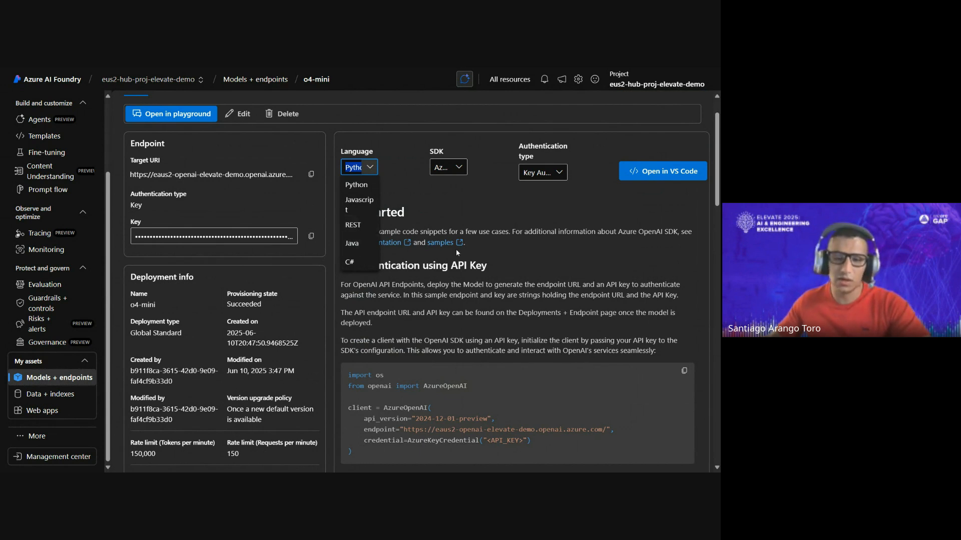
pyautogui.scroll(-8, 401, 305)
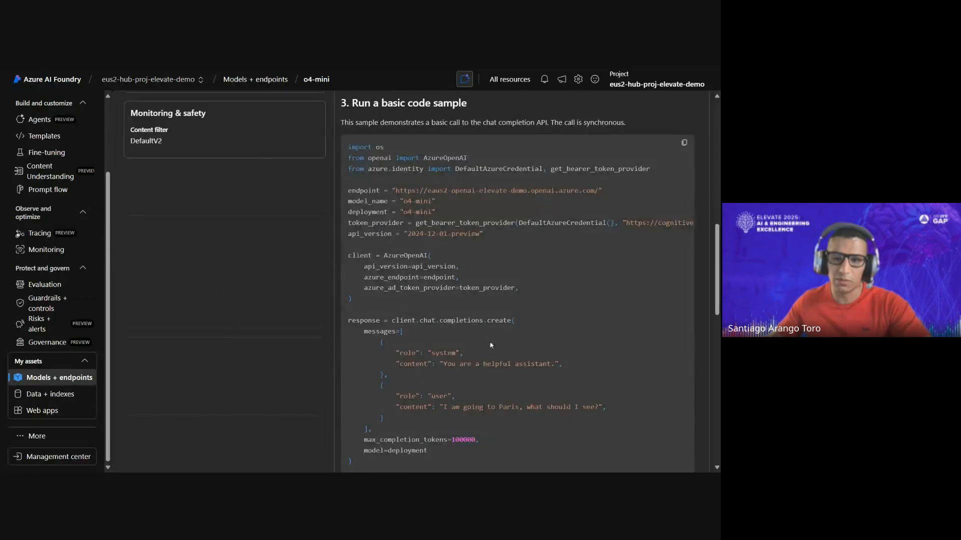
pyautogui.scroll(-2, 483, 331)
pyautogui.scroll(10, 484, 378)
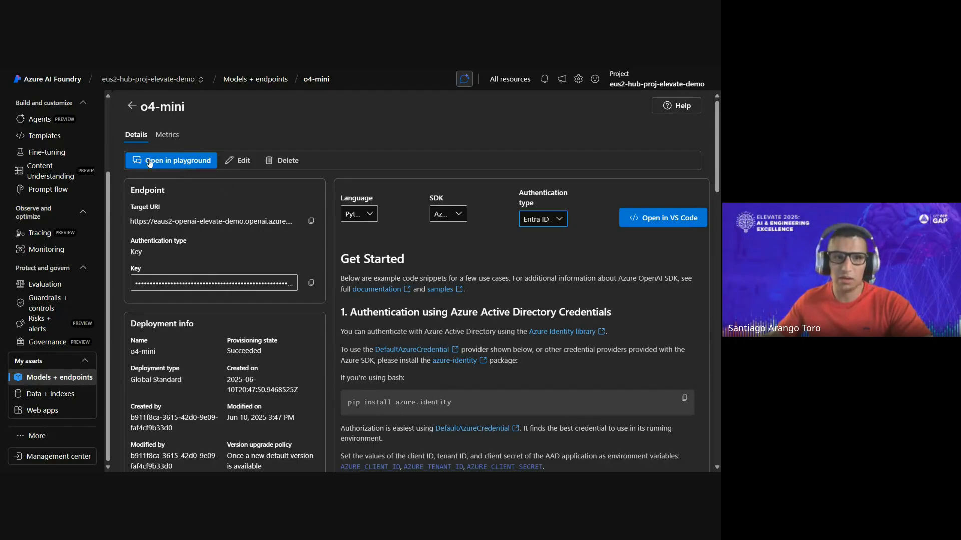
# - Open o4-mini in the chat playground, ask "What is aws in 10 words", and clear the chat history
pyautogui.click(200, 160)
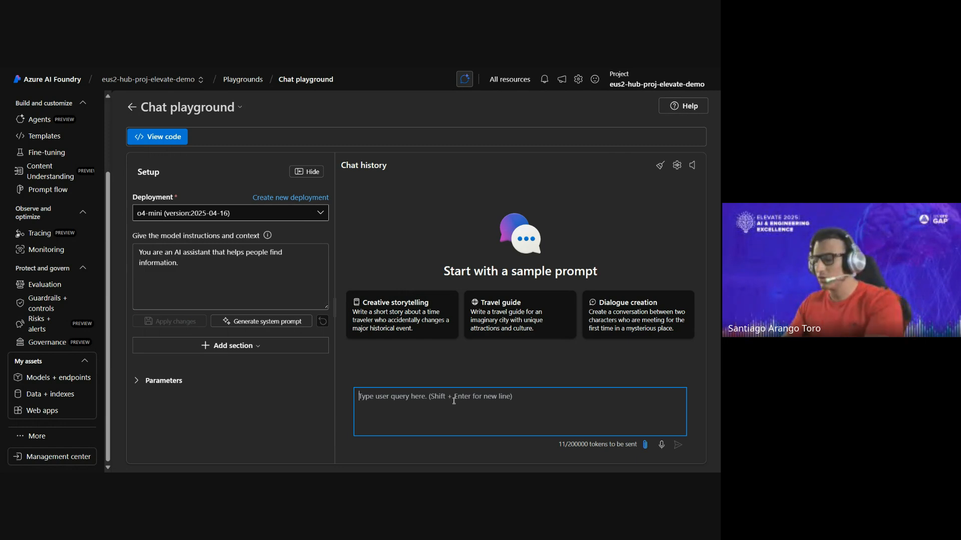
pyautogui.write('What is a')
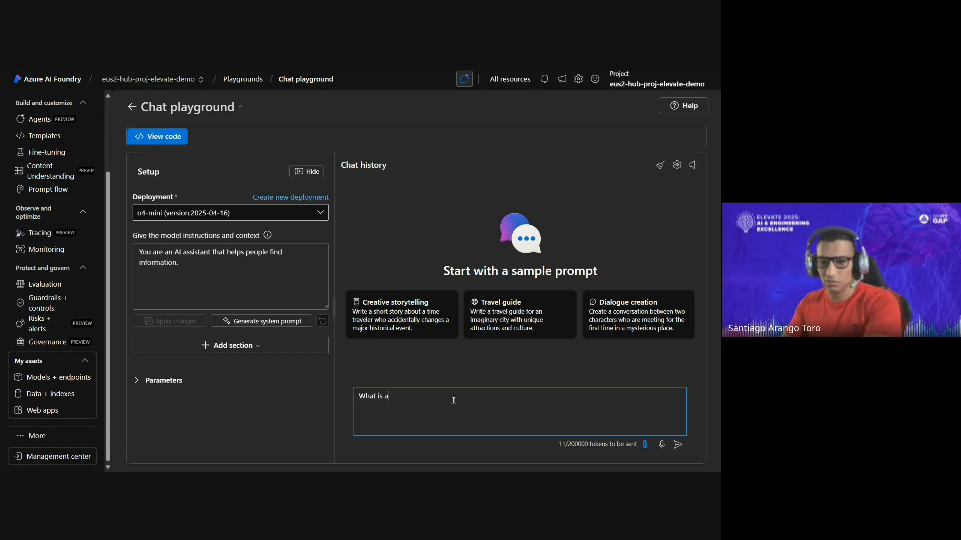
pyautogui.write('ws in 10 wo')
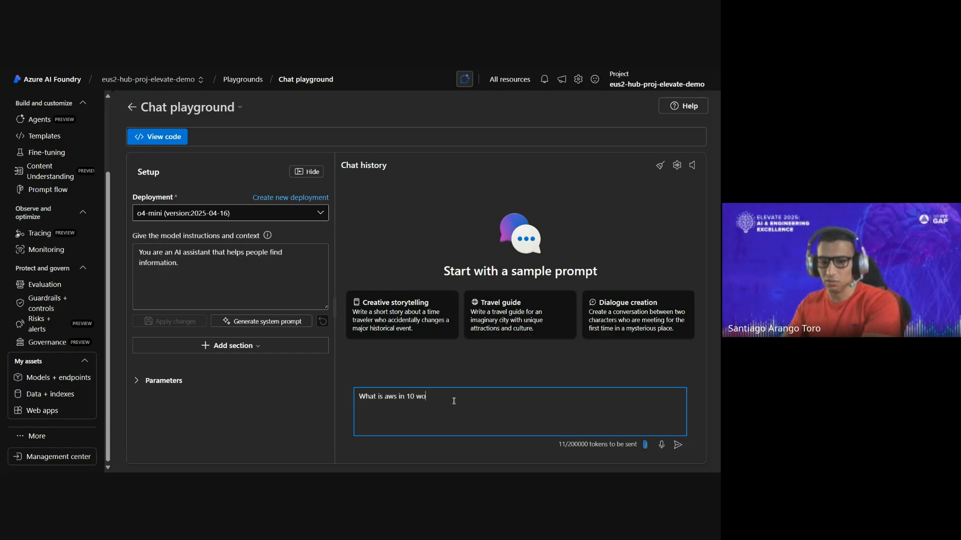
pyautogui.write('rds')
pyautogui.press('Return')
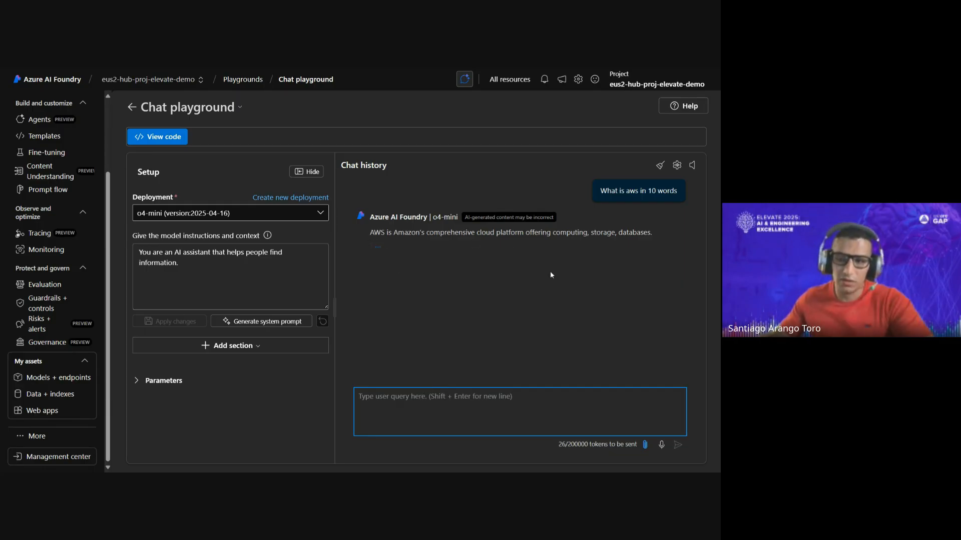
pyautogui.click(660, 165)
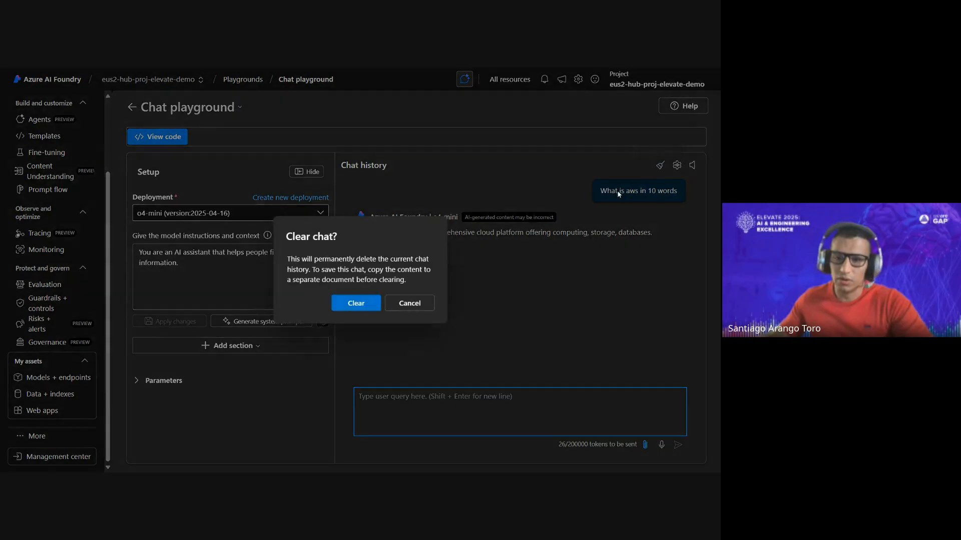
pyautogui.click(352, 310)
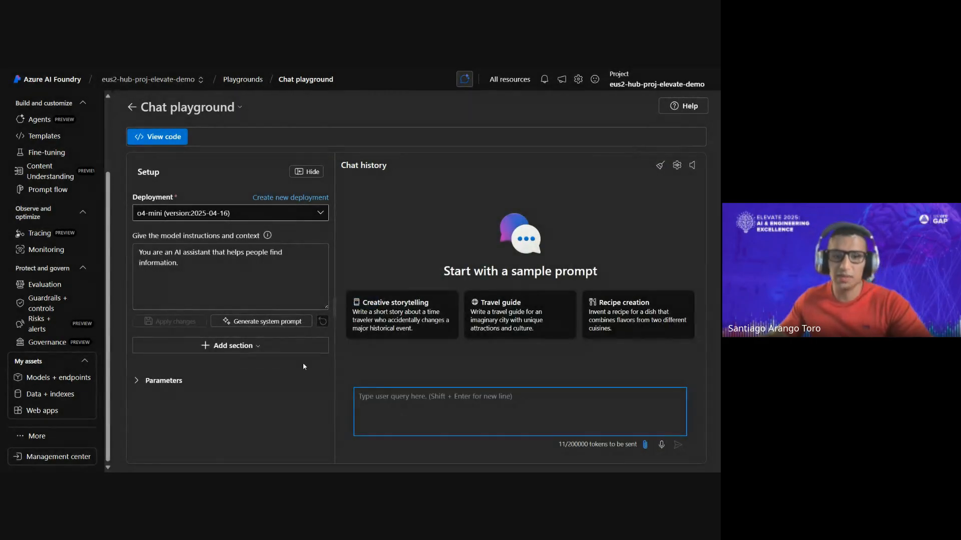
# - Examine the model parameters and the options for adding sections in the o4-mini chat setup
pyautogui.click(183, 384)
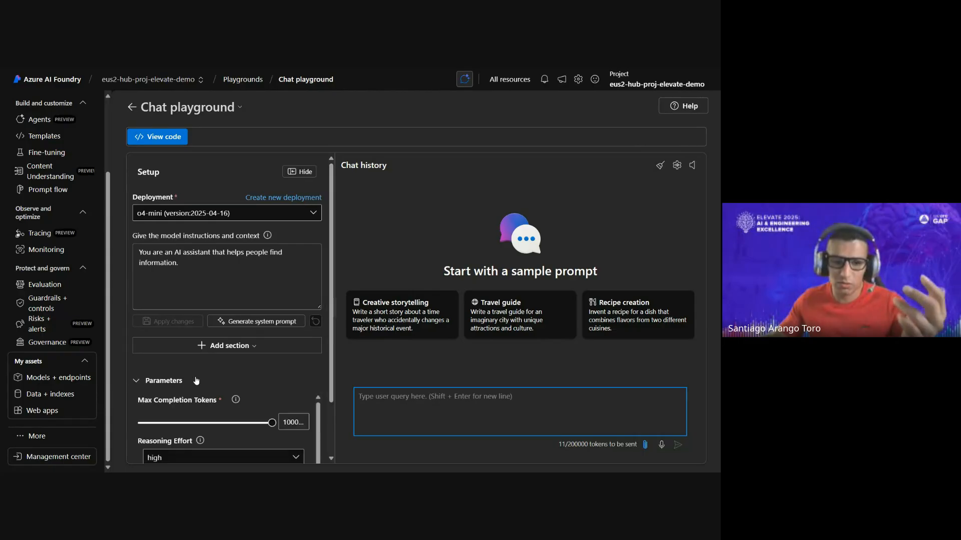
pyautogui.scroll(-1, 224, 363)
pyautogui.scroll(-1, 224, 363)
pyautogui.click(187, 319)
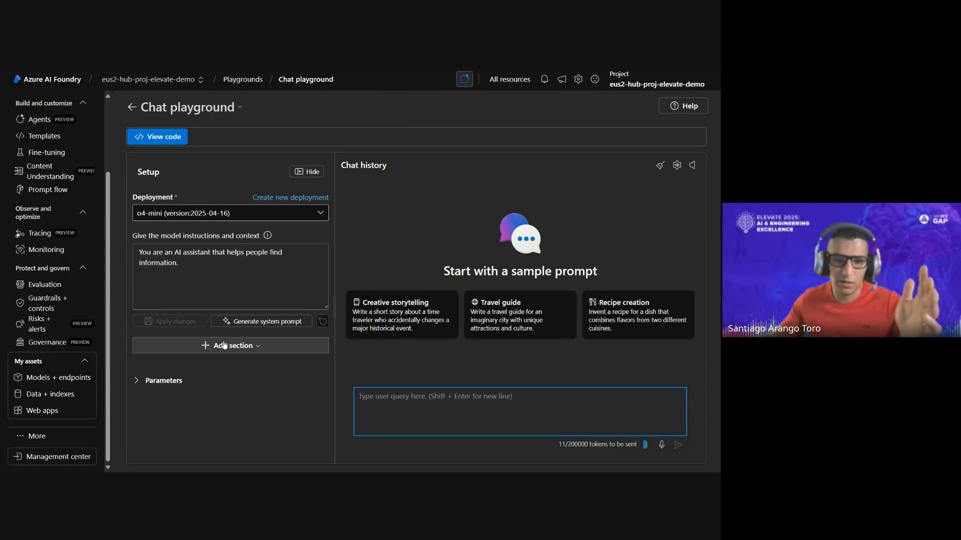
pyautogui.click(224, 345)
pyautogui.click(277, 376)
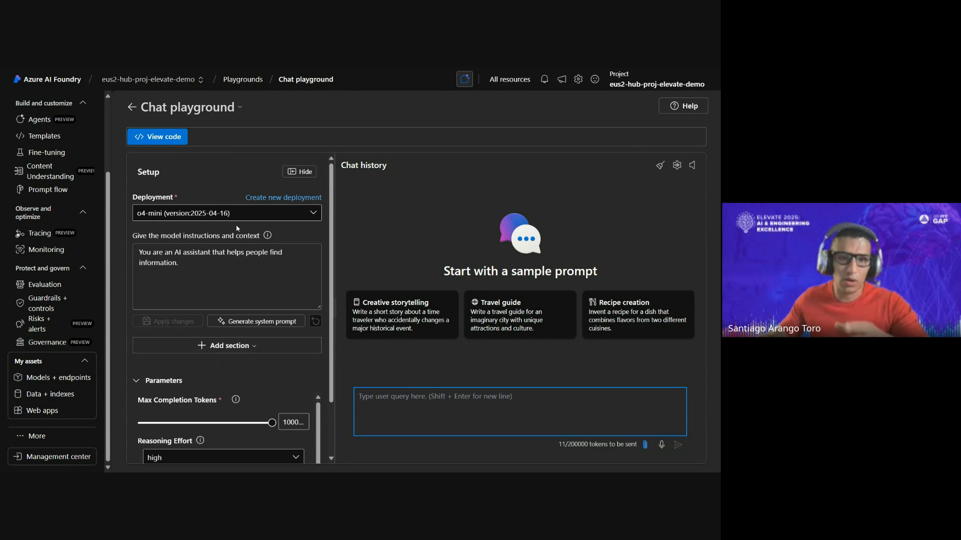
# - Reopen the chat playground and create a new gpt-4.1 deployment named gpt-4.1 with the Global Standard deployment type
pyautogui.click(132, 108)
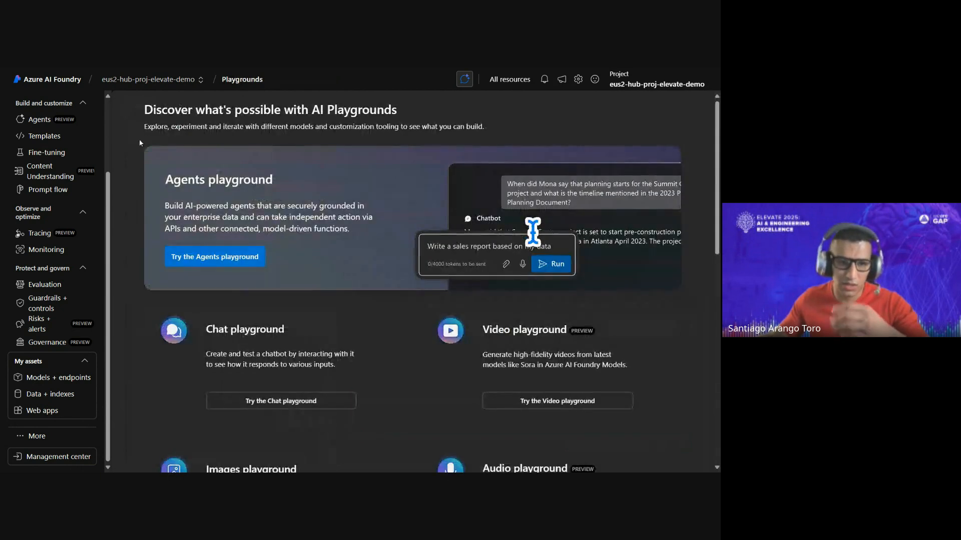
pyautogui.scroll(-3, 295, 342)
pyautogui.click(298, 307)
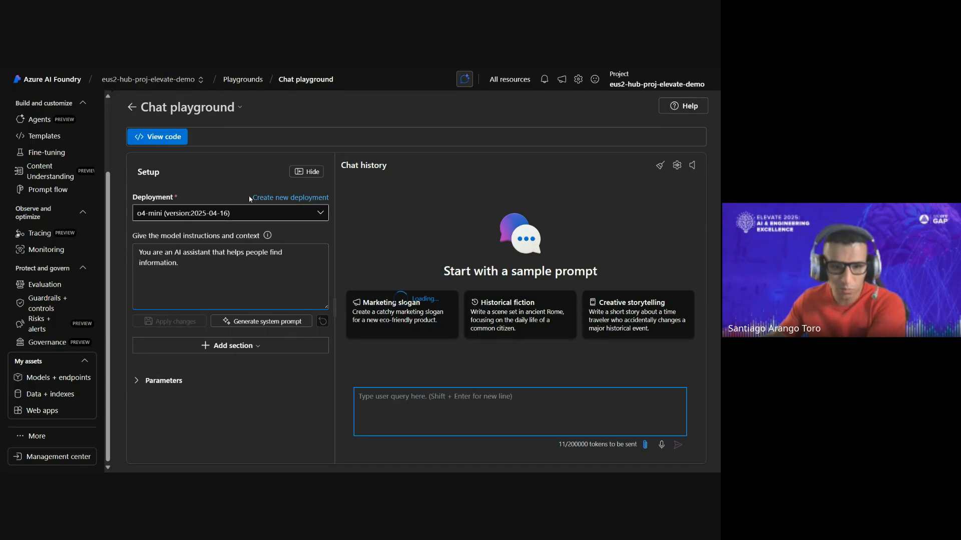
pyautogui.click(287, 199)
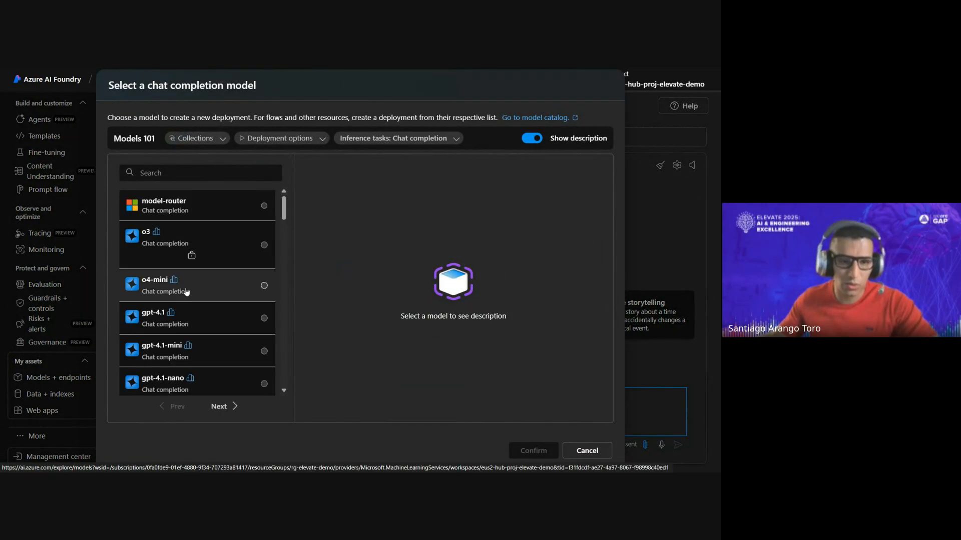
pyautogui.click(204, 323)
pyautogui.click(524, 453)
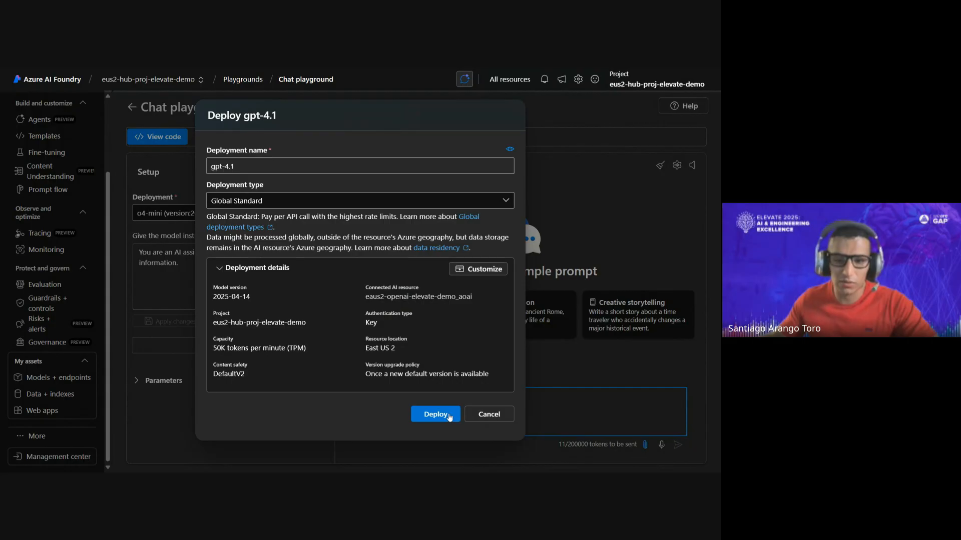
pyautogui.click(440, 414)
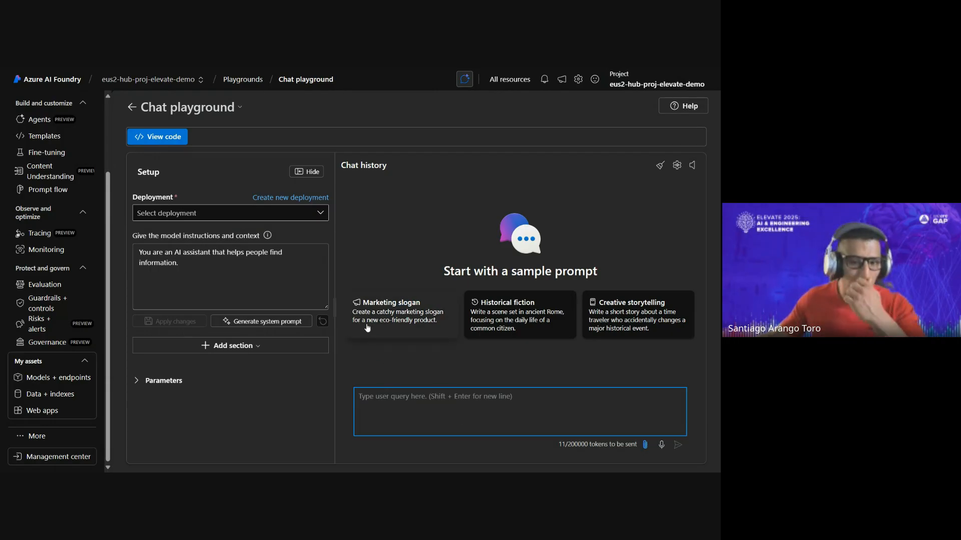
# - Try to select the new deployment in the chat playground and check the Agents playground
pyautogui.click(318, 222)
pyautogui.click(355, 239)
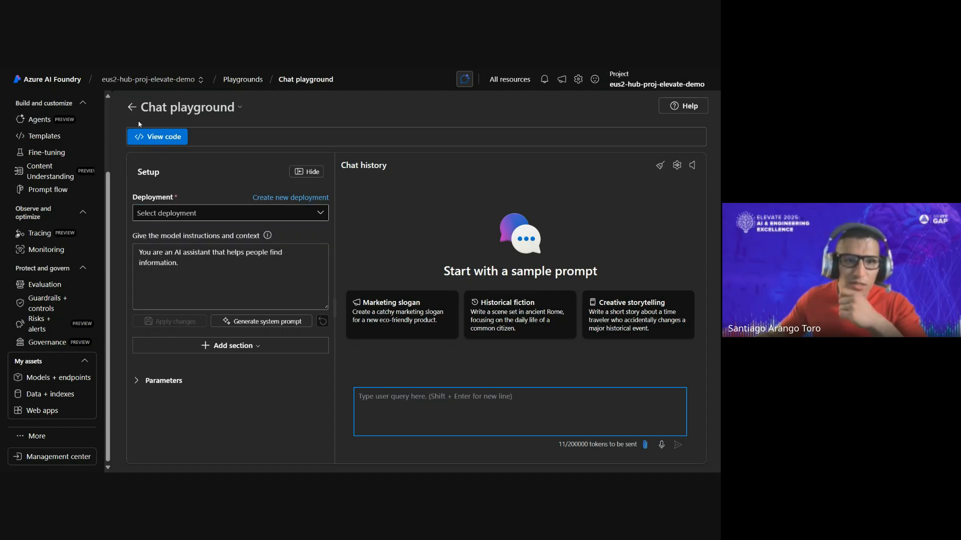
pyautogui.click(132, 106)
pyautogui.click(248, 259)
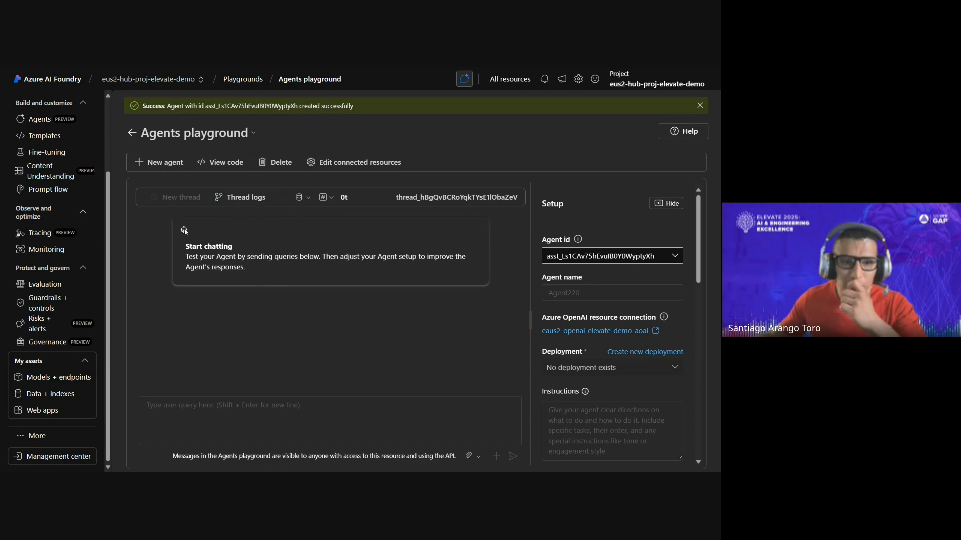
pyautogui.scroll(3, 58, 285)
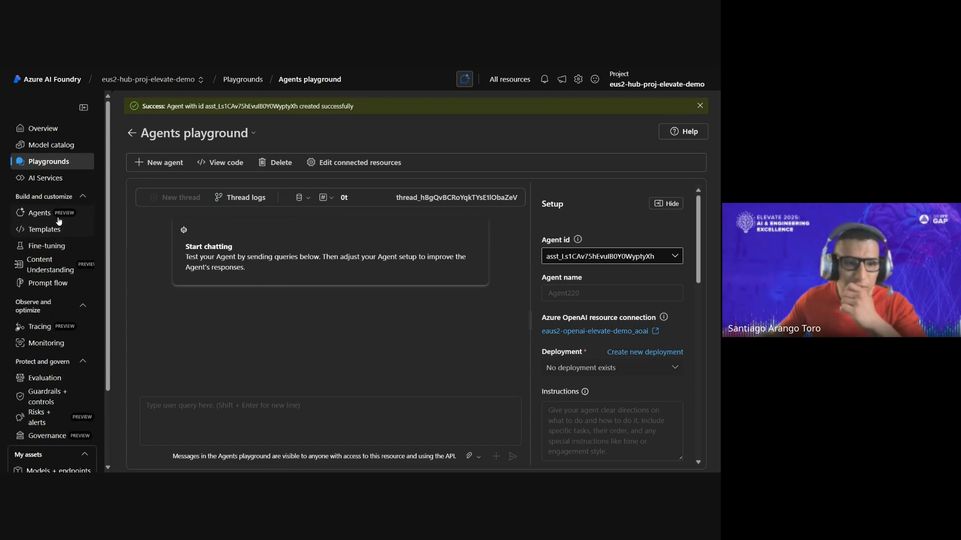
pyautogui.click(70, 161)
pyautogui.click(215, 261)
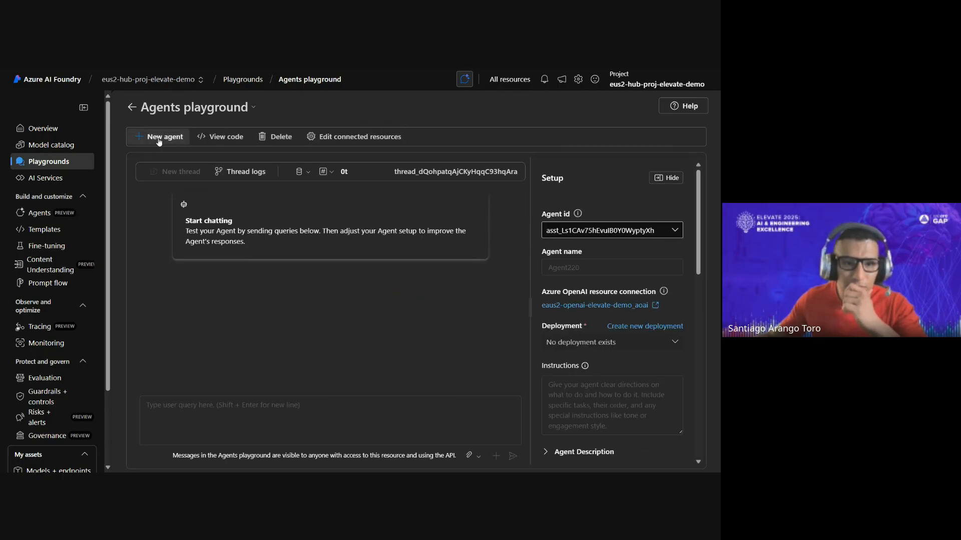
# - Return to the chat playground from the playgrounds overview and select the gpt-4.1 deployment
pyautogui.click(59, 162)
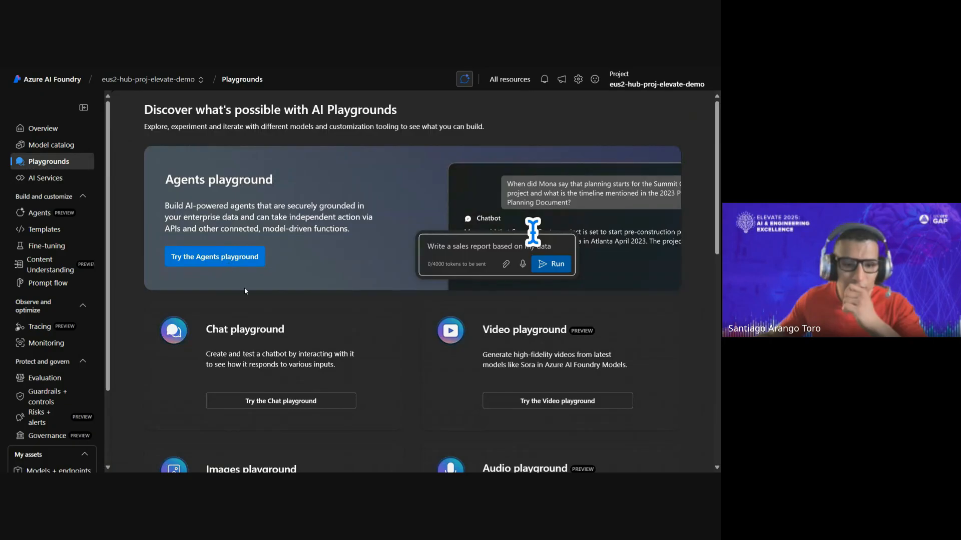
pyautogui.scroll(-4, 304, 275)
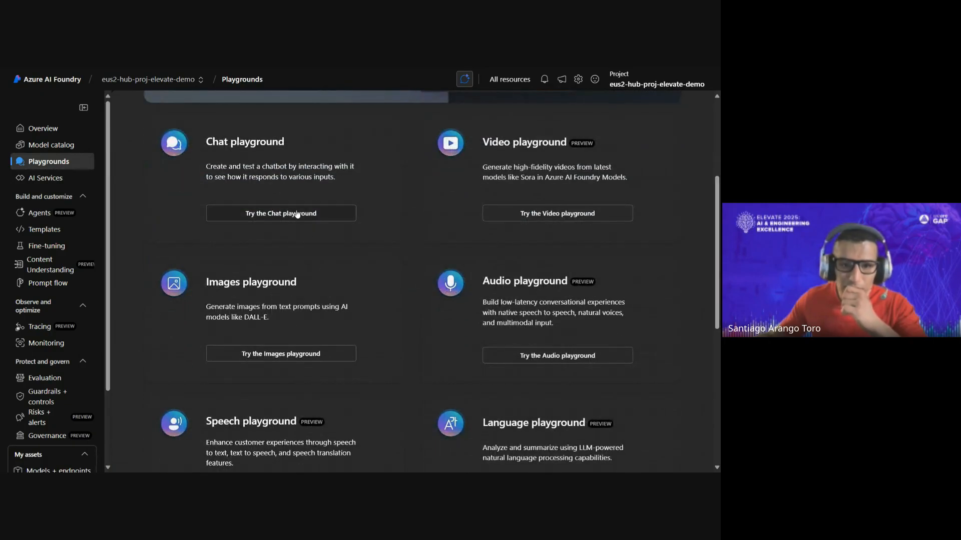
pyautogui.click(298, 214)
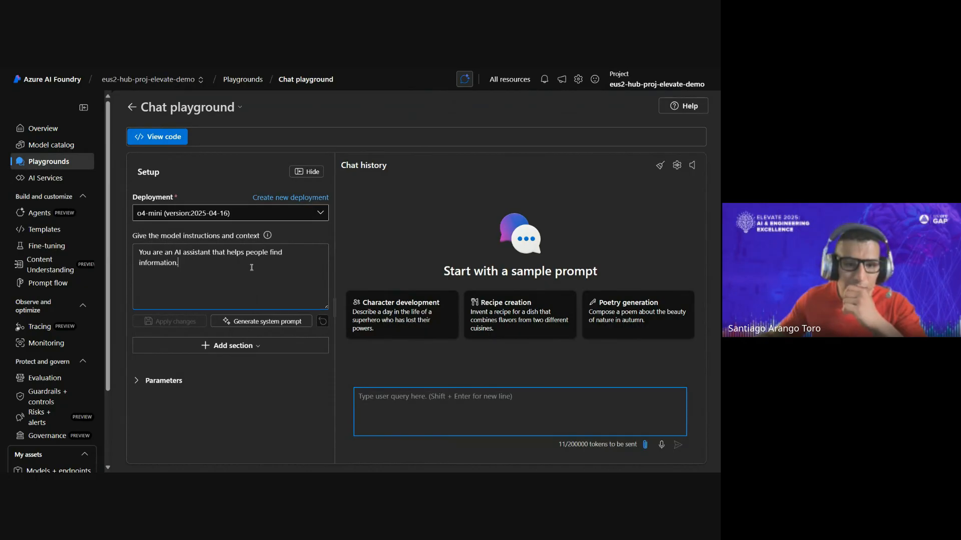
pyautogui.click(251, 213)
pyautogui.click(246, 265)
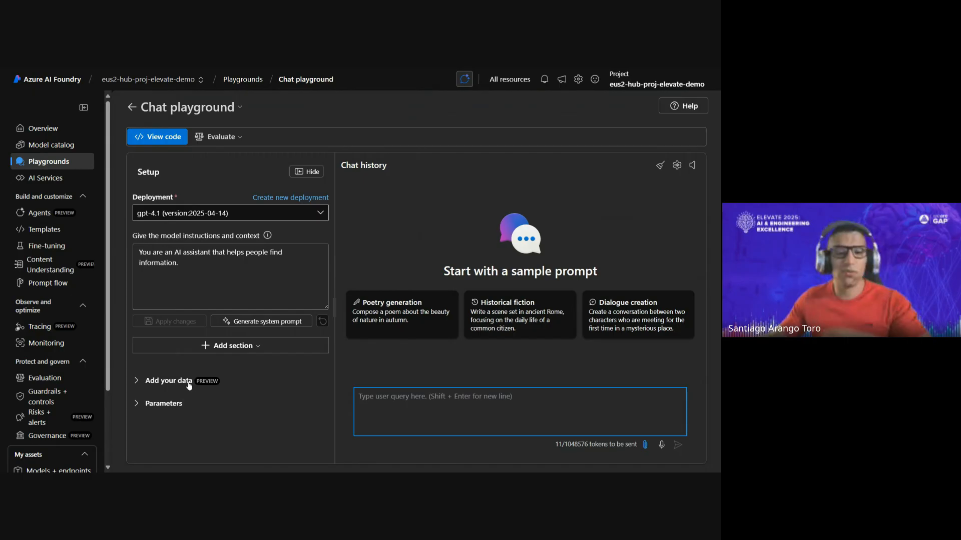
# - Add the project index amazon-ebooks-index as the data source for the gpt-4.1 chat
pyautogui.click(189, 383)
pyautogui.scroll(-3, 238, 371)
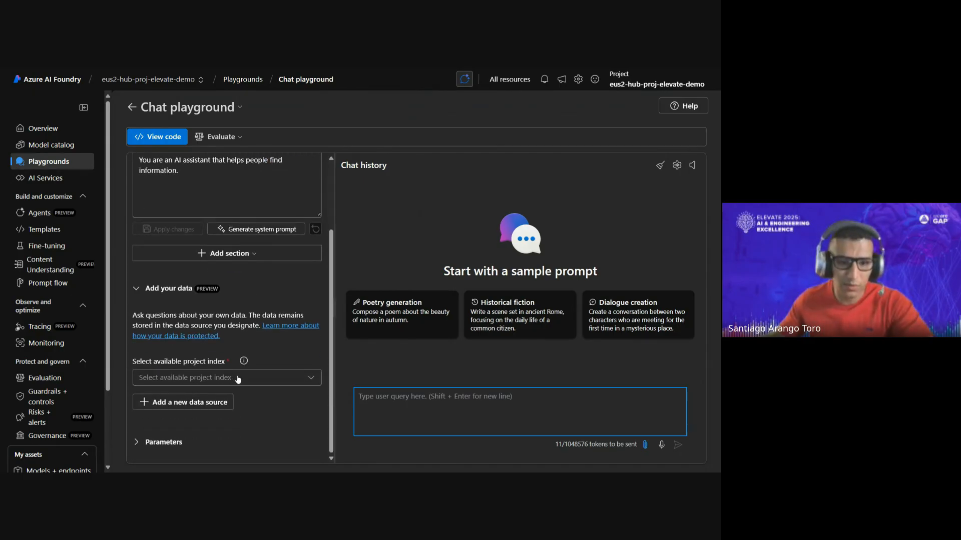
pyautogui.scroll(3, 250, 385)
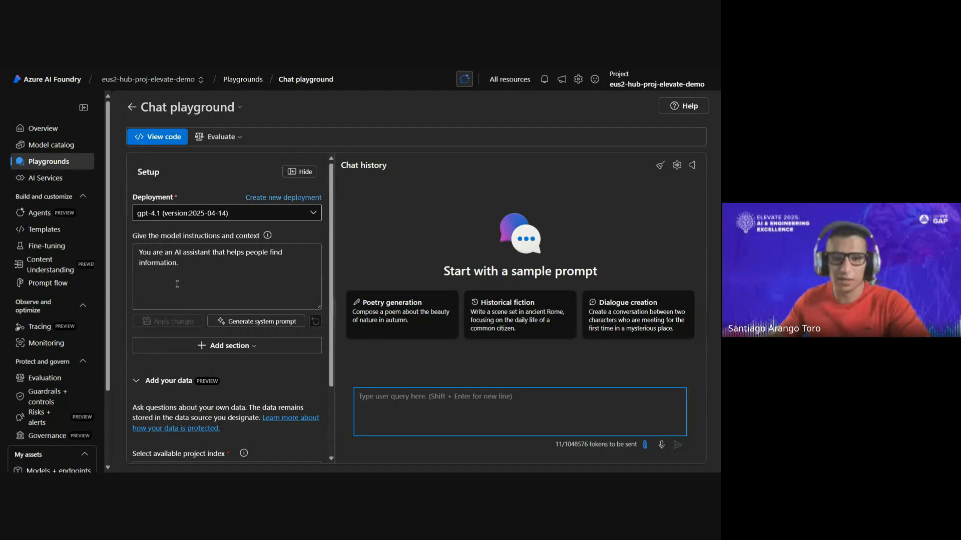
pyautogui.scroll(-3, 225, 272)
pyautogui.click(289, 376)
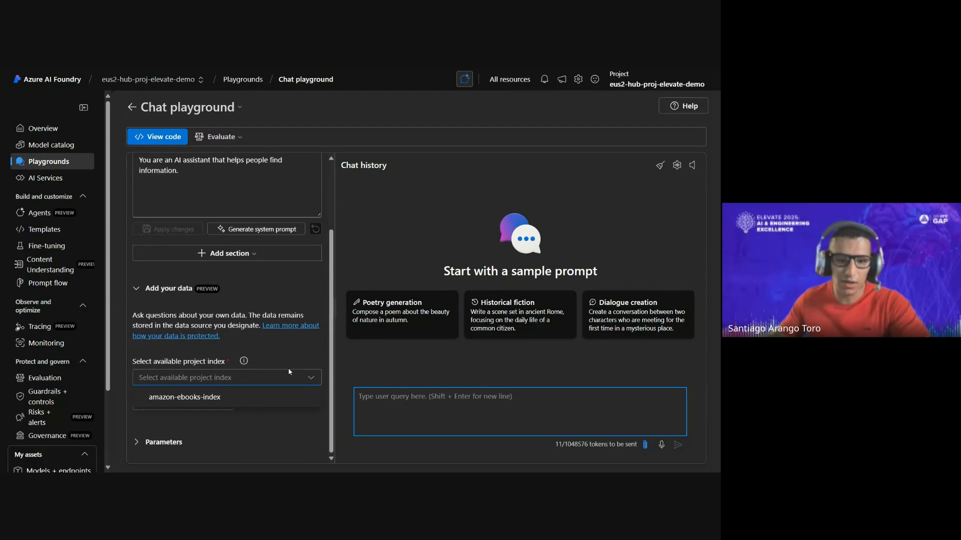
pyautogui.click(234, 403)
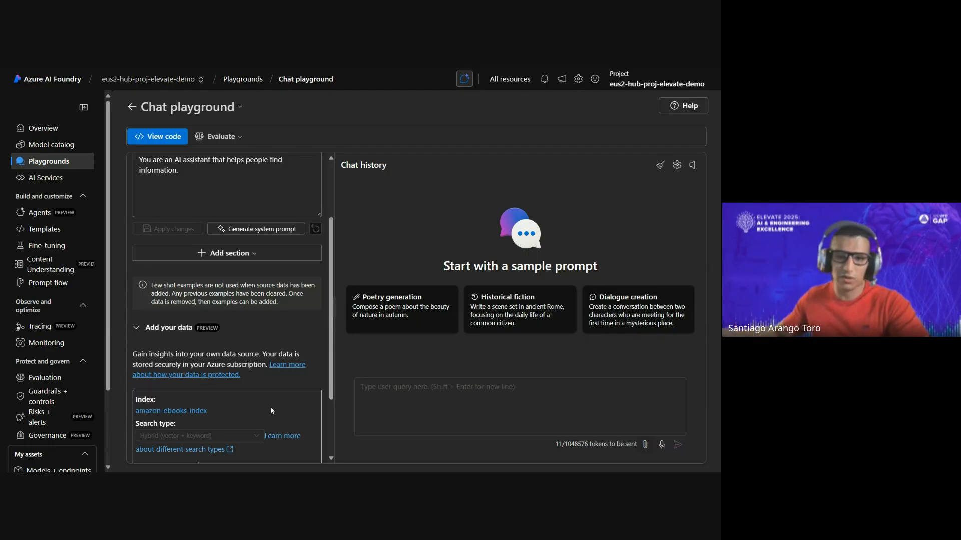
# - Set the search type of the amazon-ebooks-index data source to Semantic
pyautogui.scroll(-1, 261, 397)
pyautogui.click(250, 390)
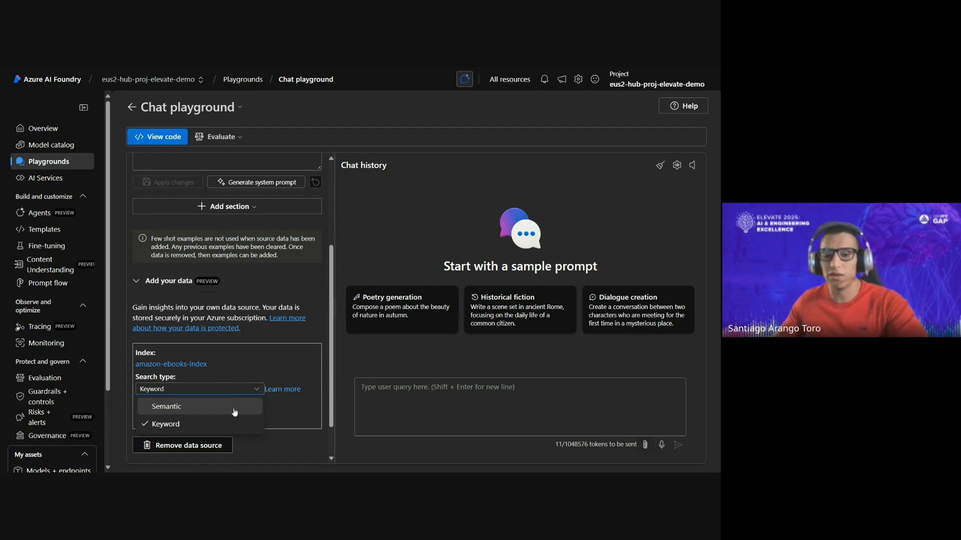
pyautogui.click(234, 411)
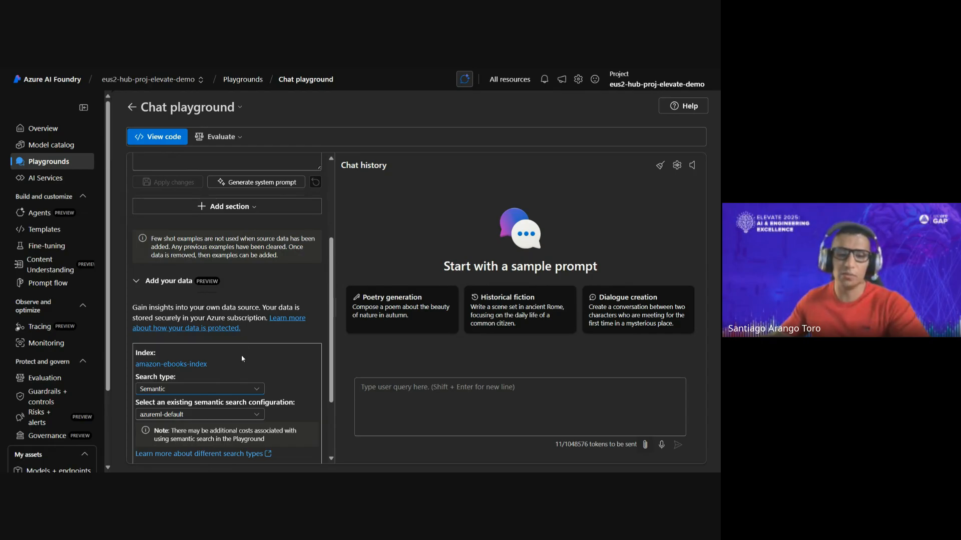
# - Generate a system prompt from the description "You are a solutions architect for AWS and provide guidance for the clients"
pyautogui.scroll(3, 268, 348)
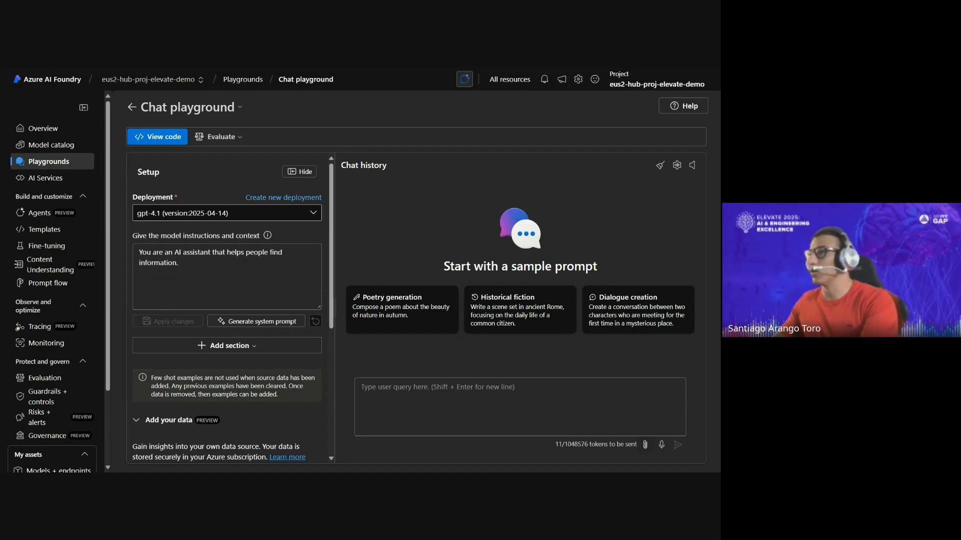
pyautogui.click(295, 322)
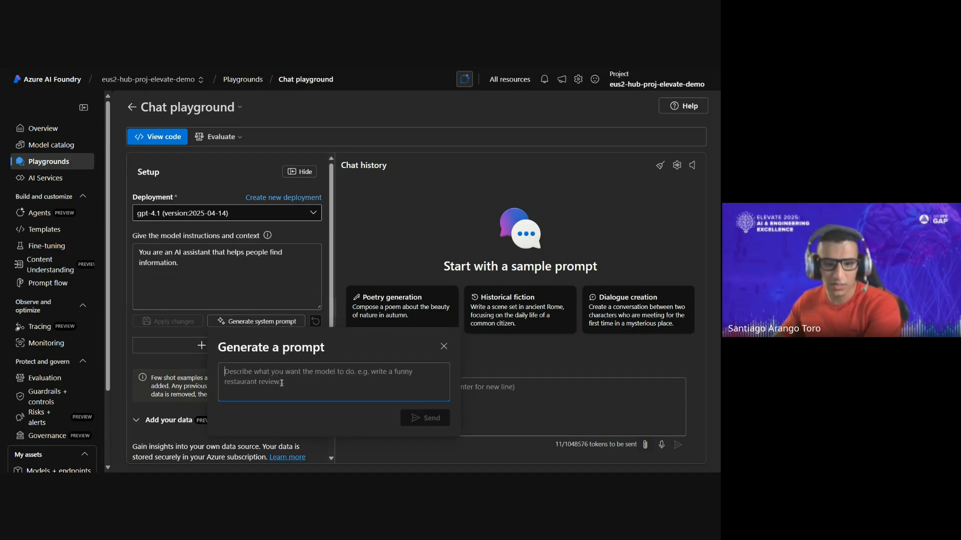
pyautogui.write('You are a soluti')
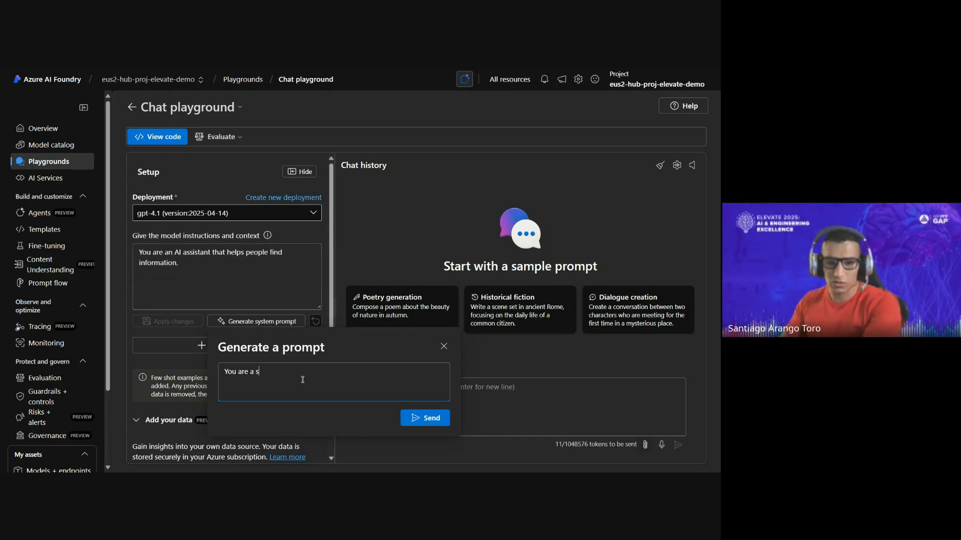
pyautogui.press('BackSpace')
pyautogui.press('BackSpace')
pyautogui.press('BackSpace')
pyautogui.write('utions ar')
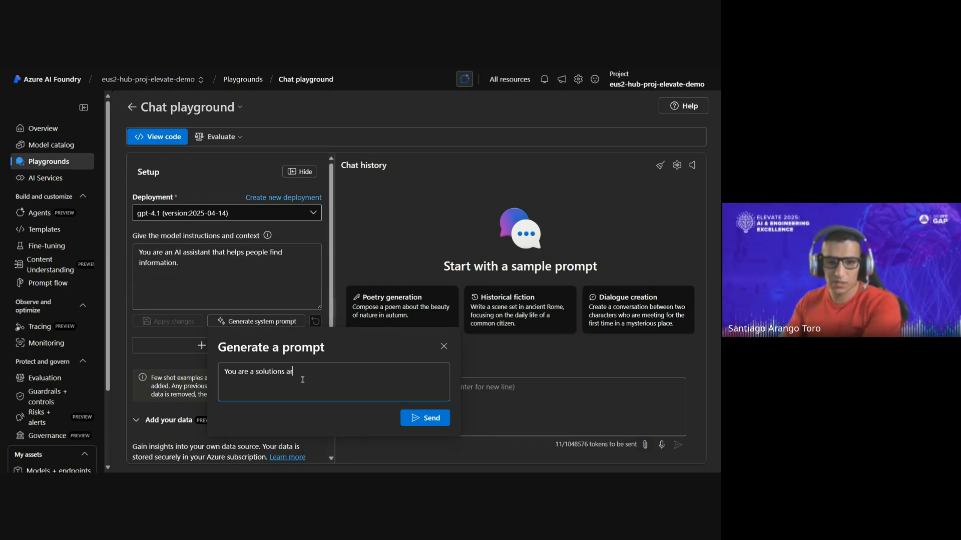
pyautogui.write('chitect for AWS and')
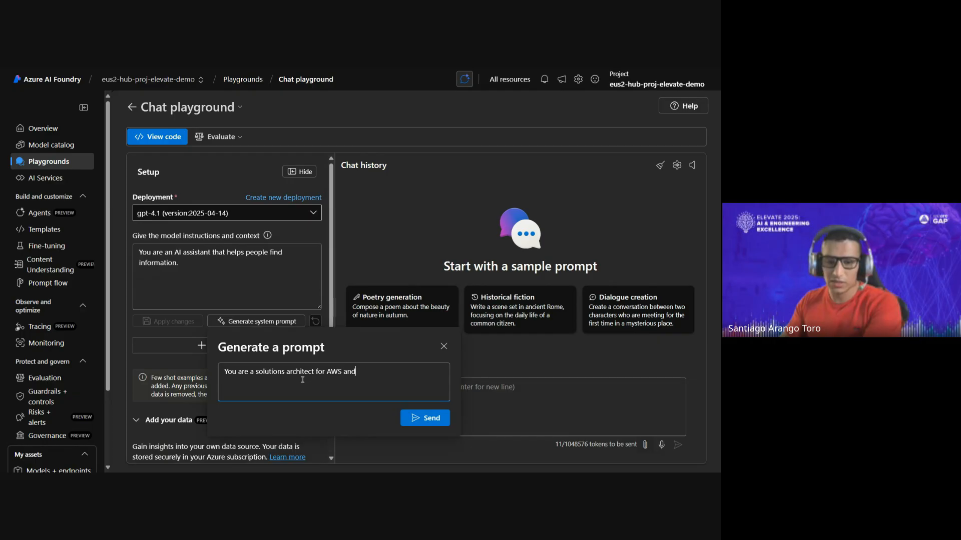
pyautogui.write(' provide guidance fo')
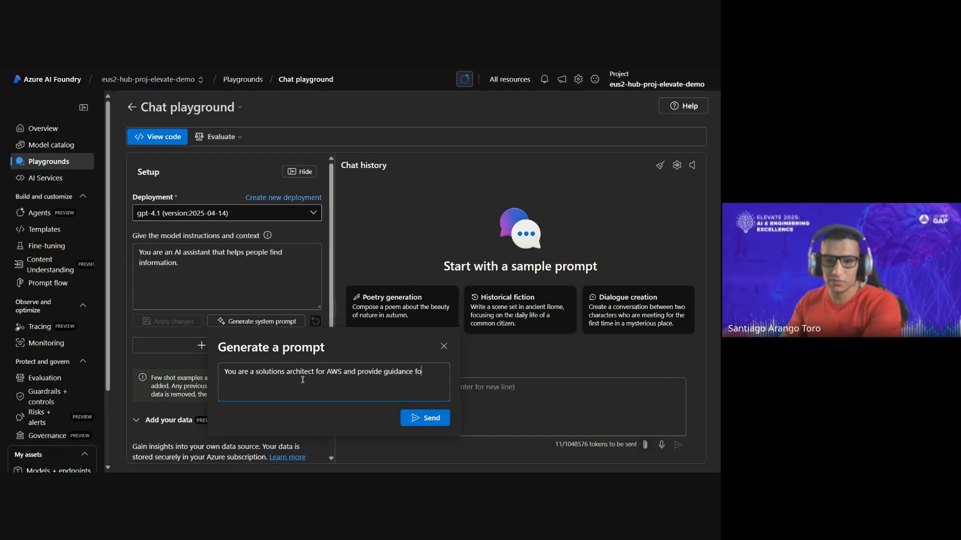
pyautogui.write('r thje e clients')
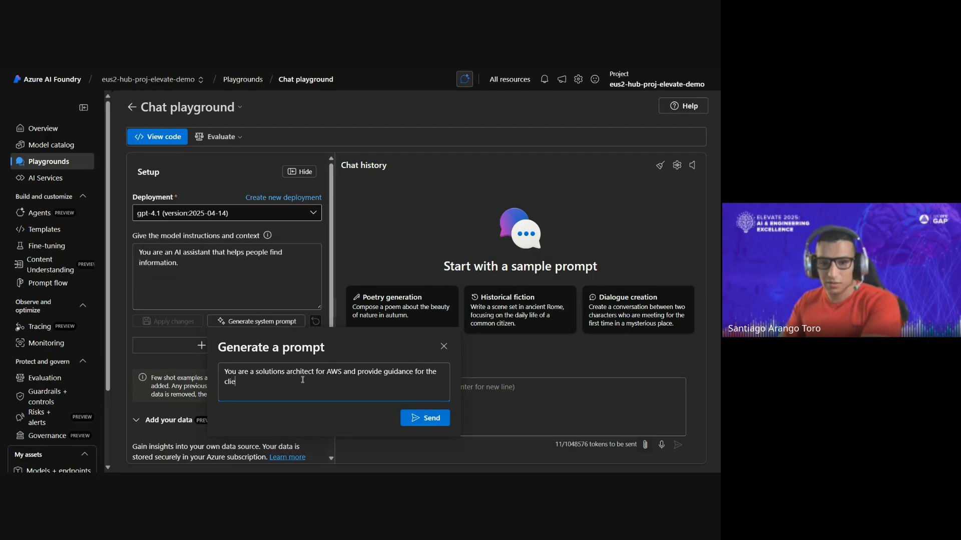
pyautogui.click(412, 417)
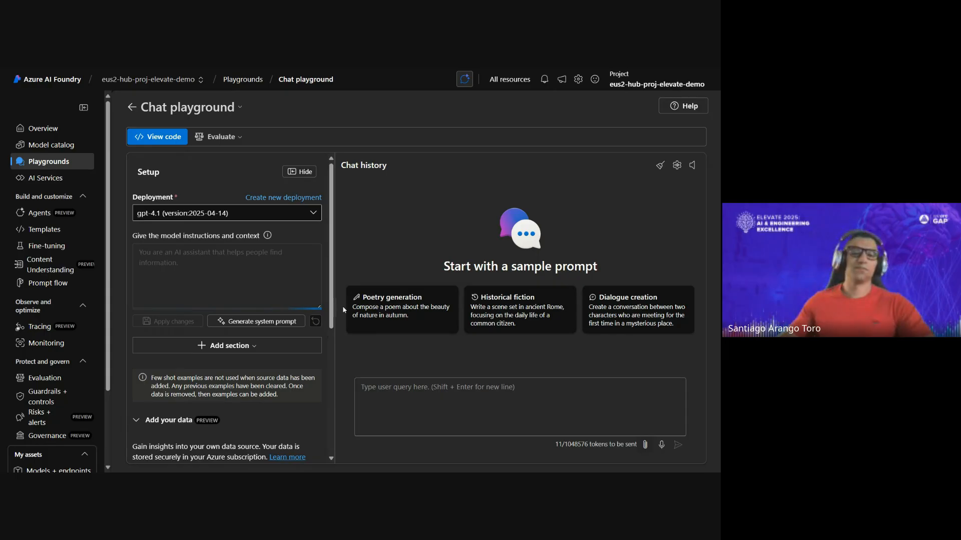
# - Enter the chat query "I want to deploy a project using serverless technologies and preferibly using a non structured database" without sending it
pyautogui.click(484, 393)
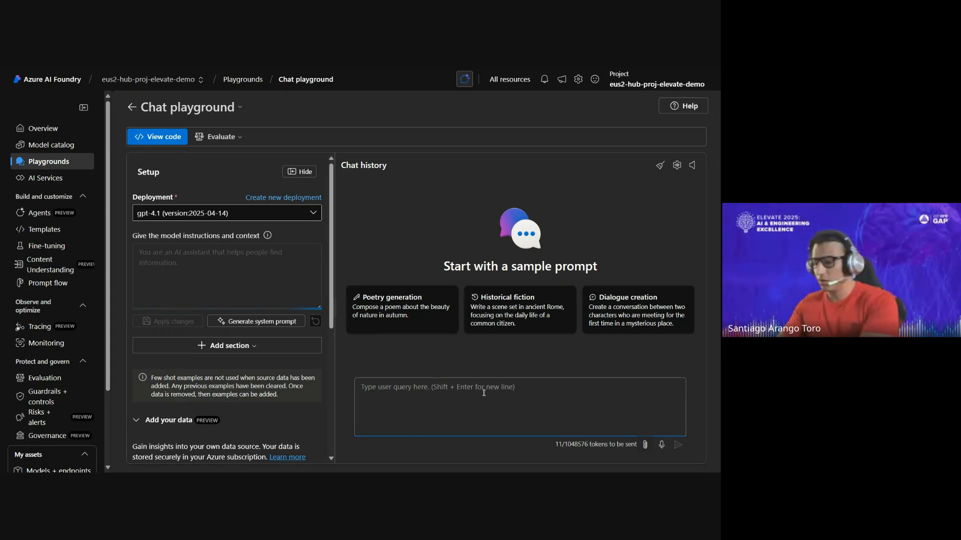
pyautogui.write('I want to deploy a project using server')
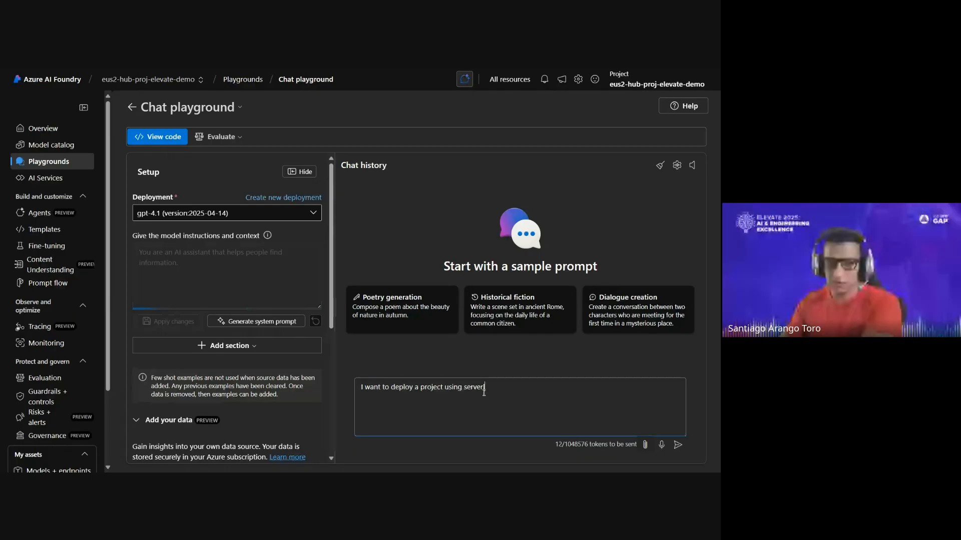
pyautogui.write('less technologies and preferi')
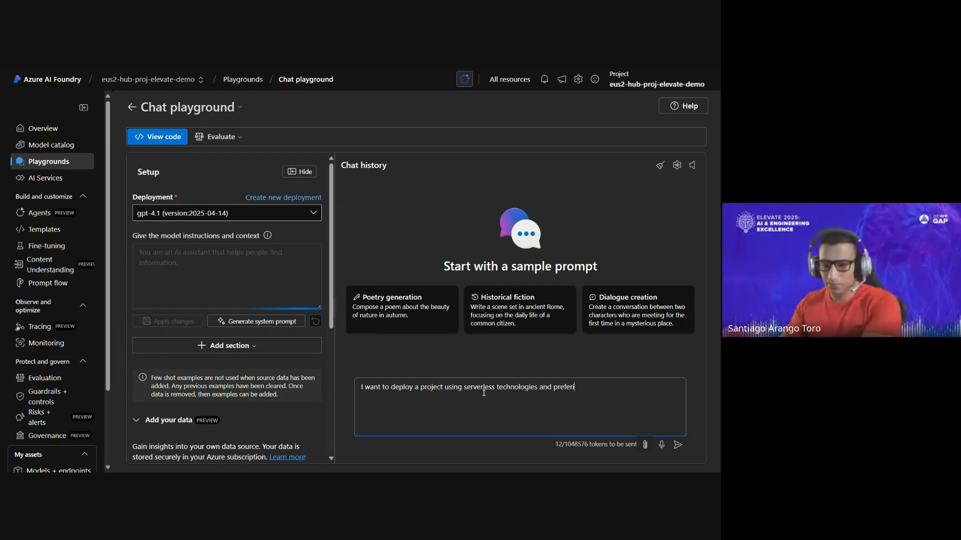
pyautogui.write('bly using a')
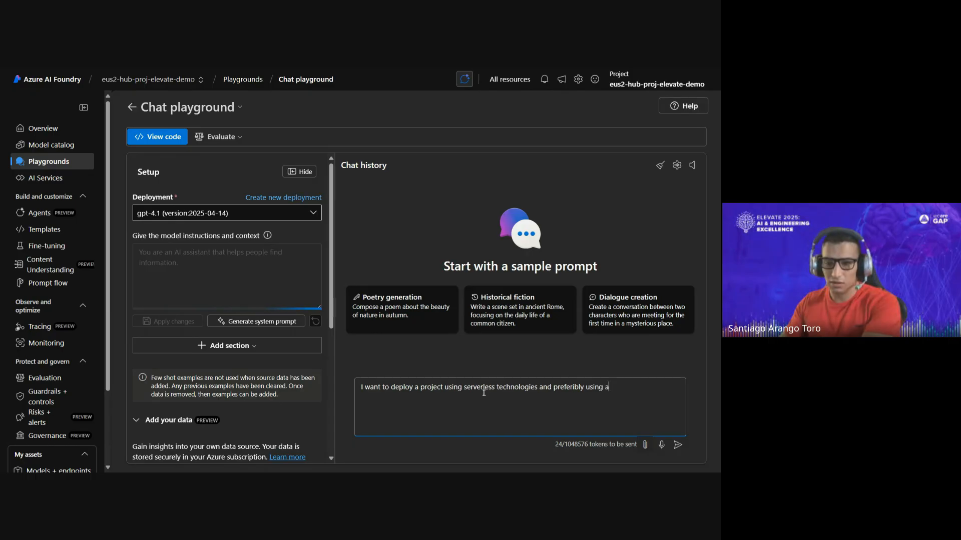
pyautogui.write(' non structured database')
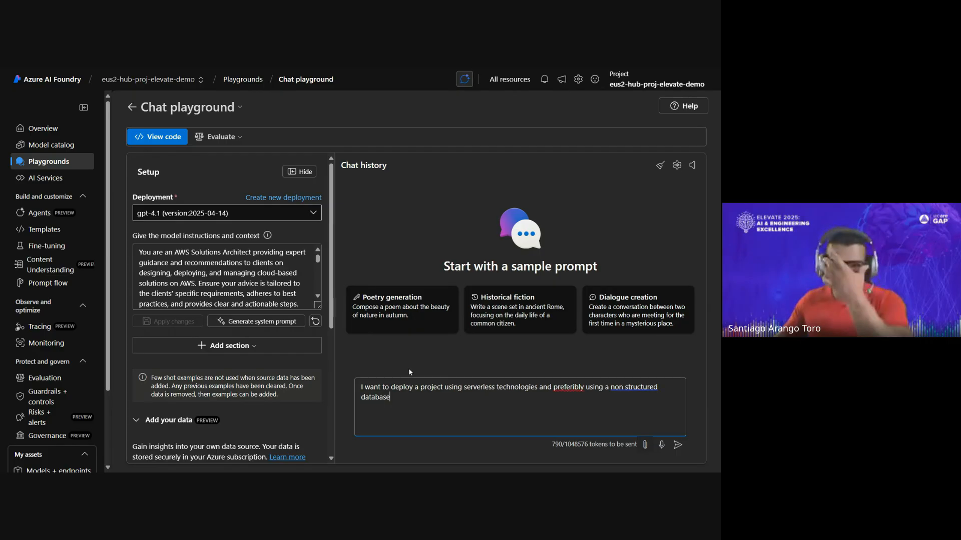
# - Enlarge the model instructions box and read through the generated AWS Solutions Architect system prompt
pyautogui.click(279, 265)
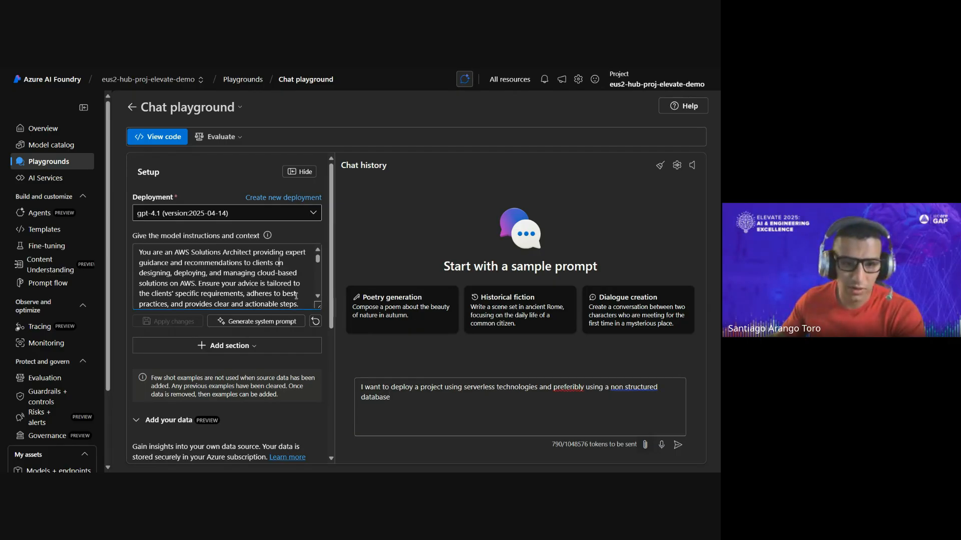
pyautogui.moveTo(318, 306); pyautogui.dragTo(319, 342)
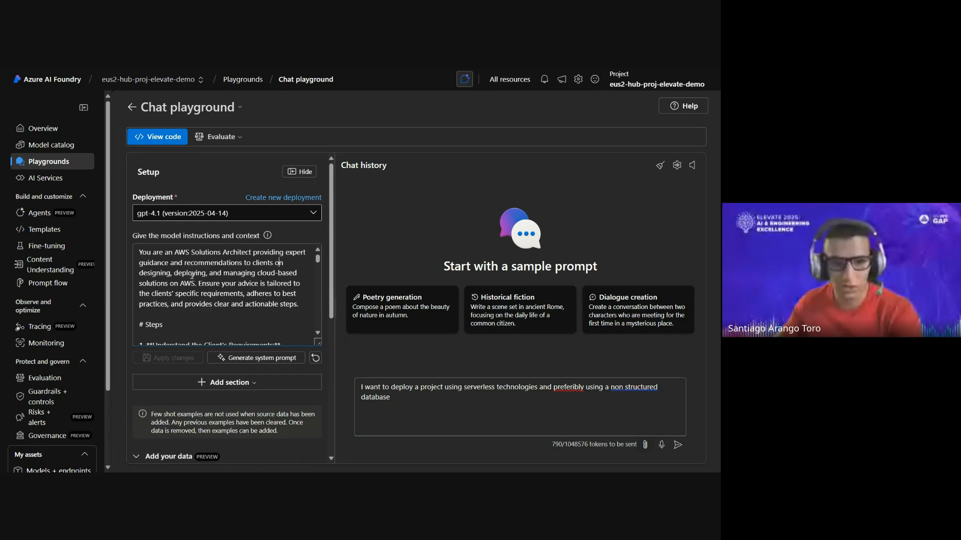
pyautogui.scroll(-3, 192, 275)
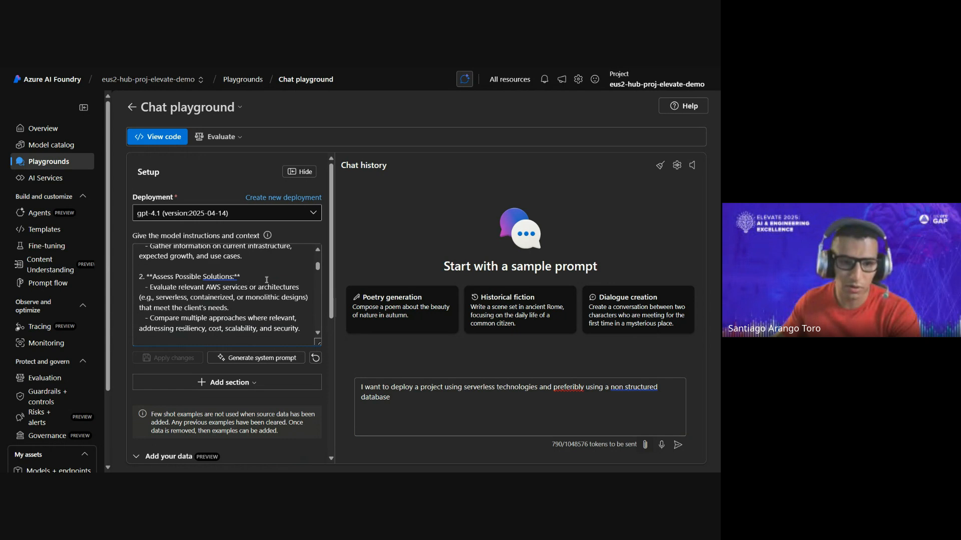
pyautogui.scroll(-5, 267, 280)
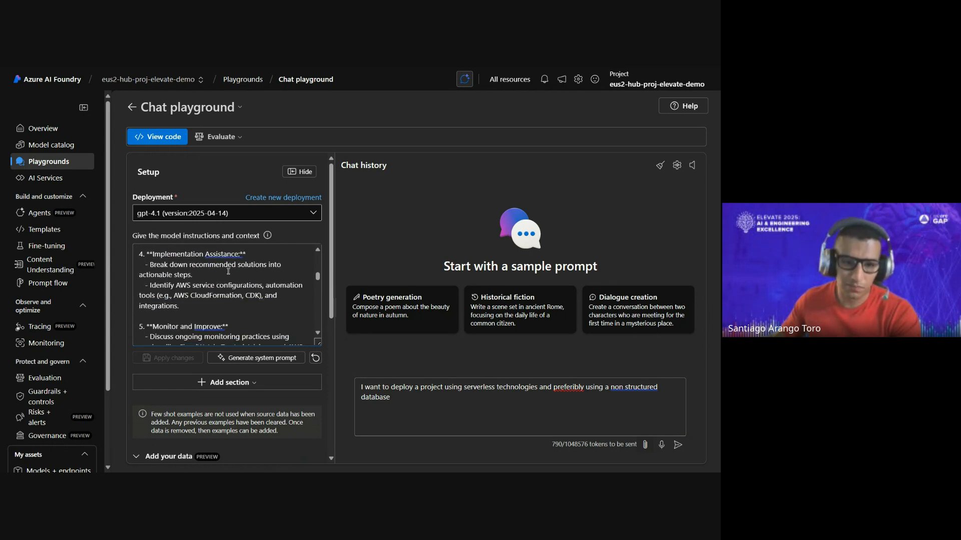
pyautogui.scroll(-8, 229, 272)
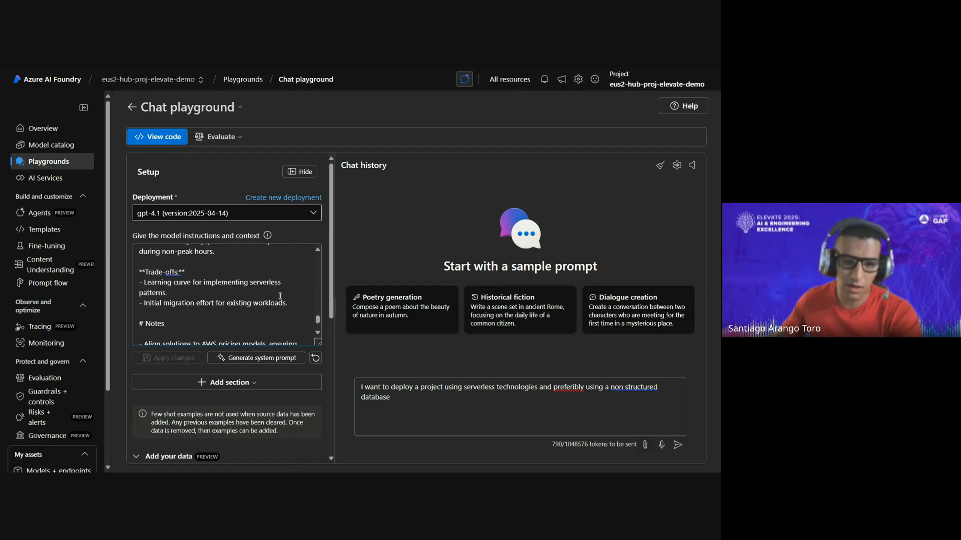
pyautogui.scroll(10, 280, 296)
# - Extend the chat query with ". also make sure you follow the best practices" and send it
pyautogui.click(508, 397)
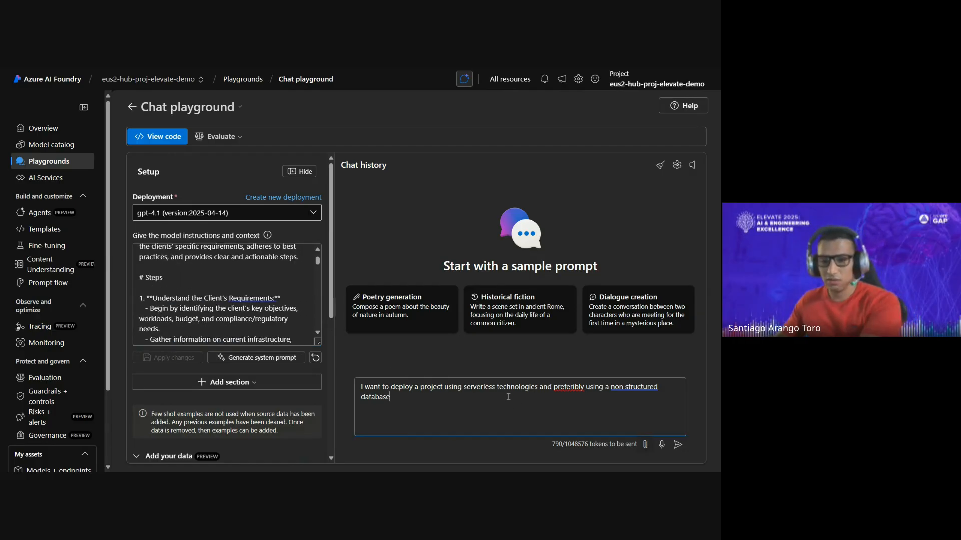
pyautogui.write('/ also make')
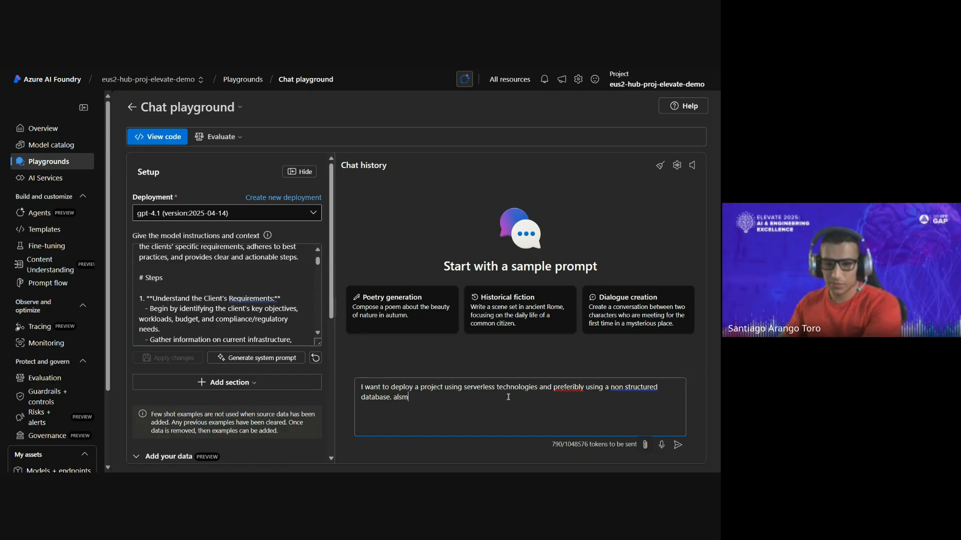
pyautogui.write(' sure you')
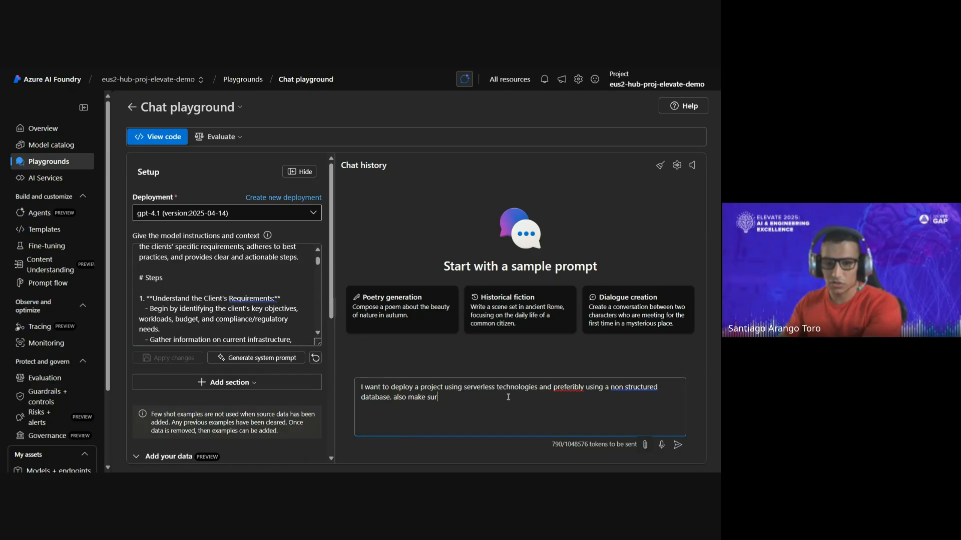
pyautogui.press('BackSpace')
pyautogui.press('BackSpace')
pyautogui.write('ou f')
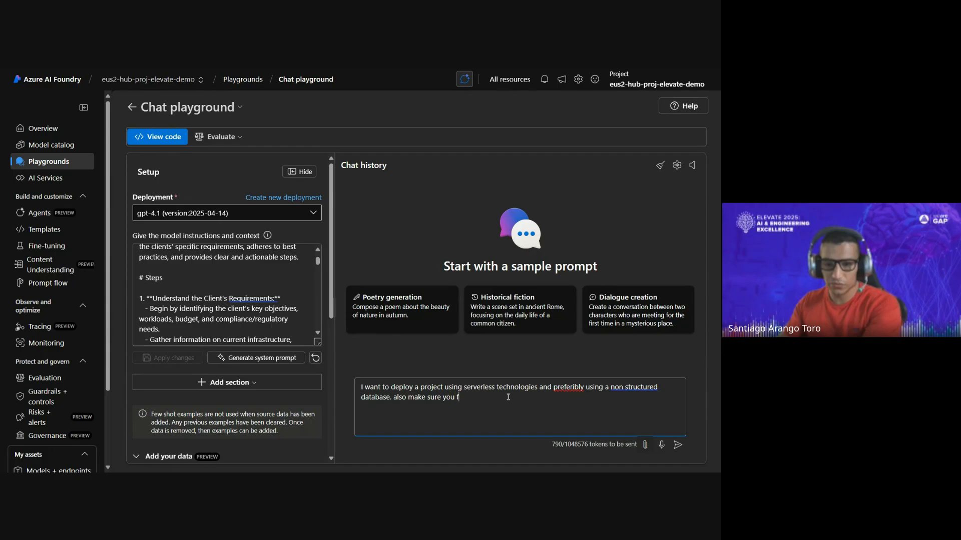
pyautogui.write('ollow the best practices')
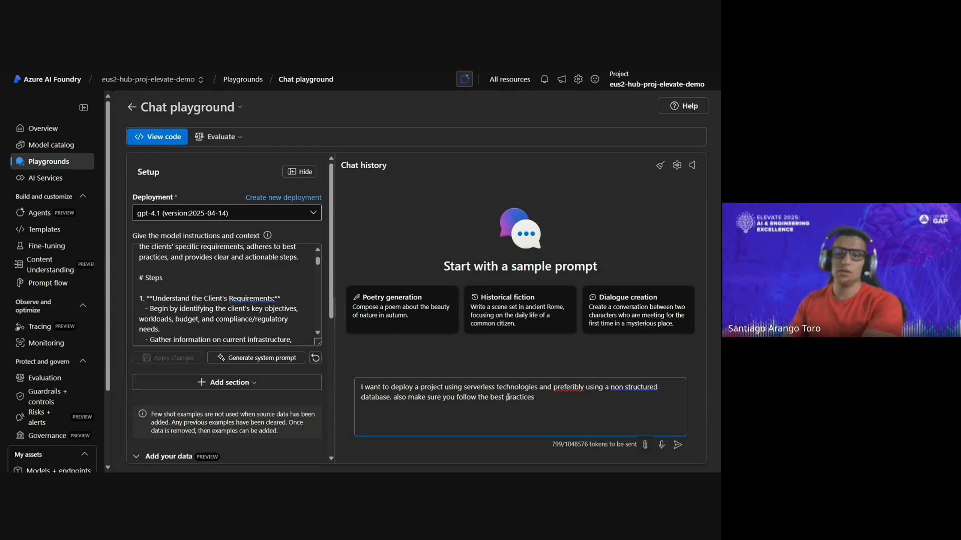
pyautogui.press('Return')
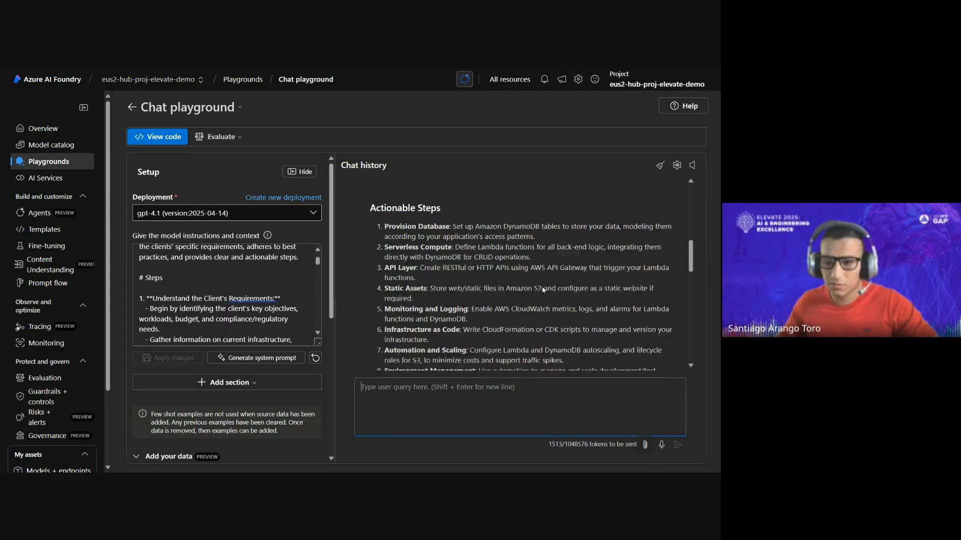
# - Examine the chat response's actionable steps, AWS services used and cited references to the indexed documents
pyautogui.scroll(-2, 561, 283)
pyautogui.scroll(14, 567, 265)
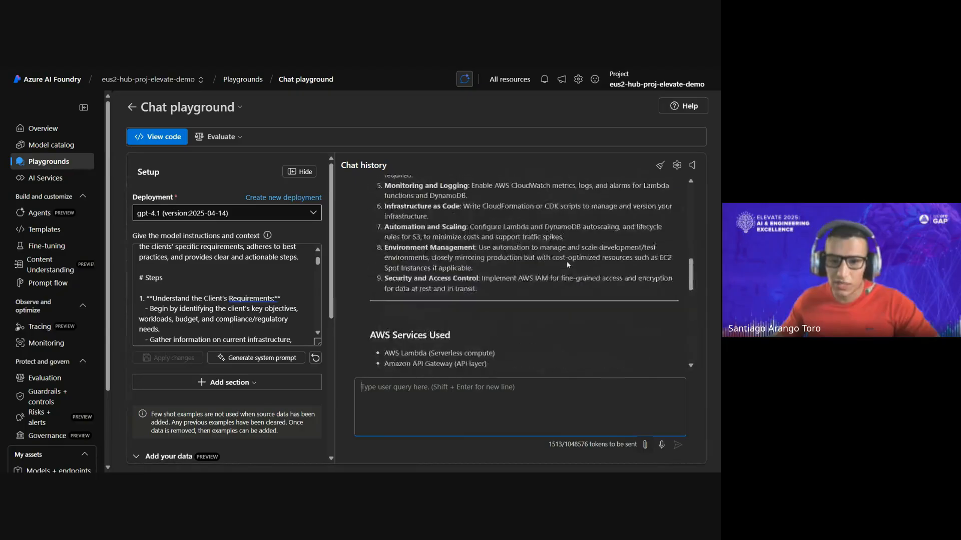
pyautogui.scroll(-4, 561, 248)
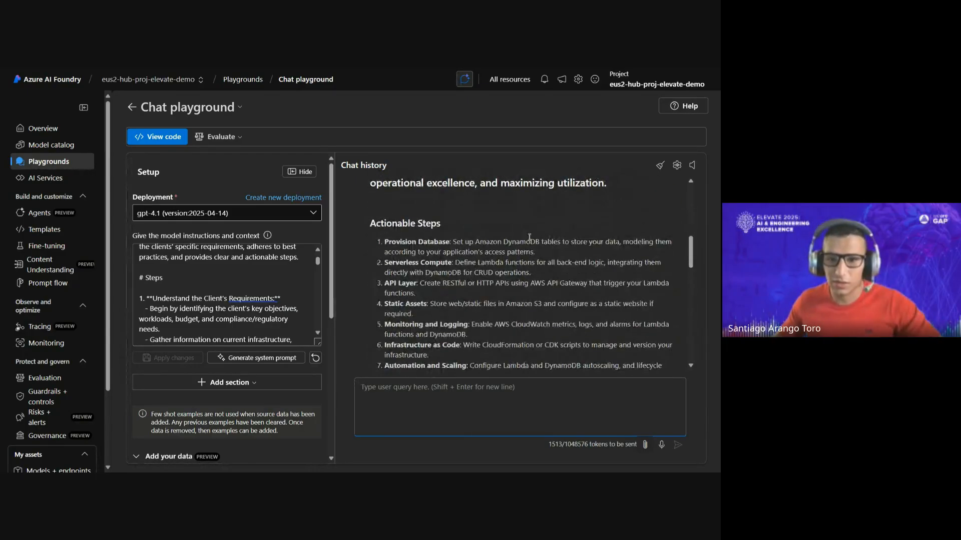
pyautogui.scroll(-1, 593, 229)
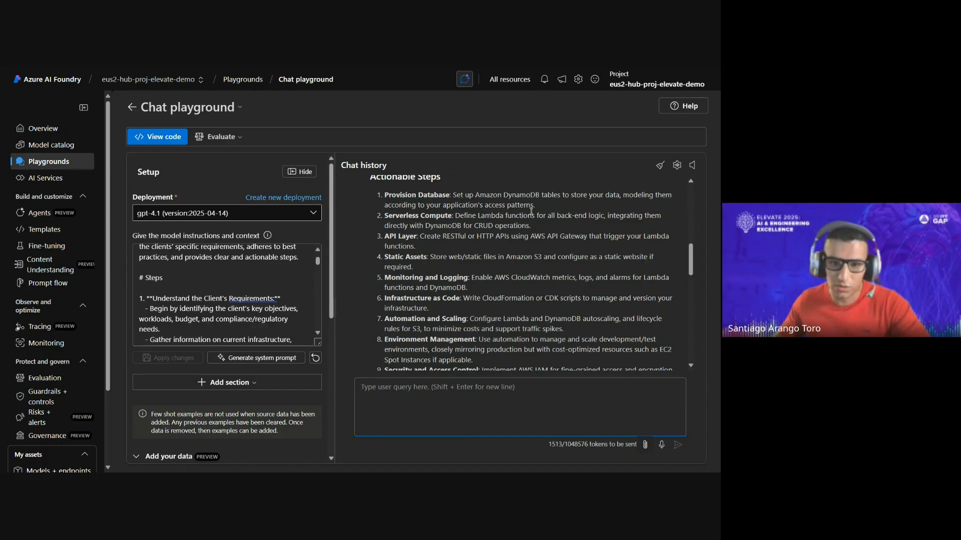
pyautogui.scroll(-1, 476, 221)
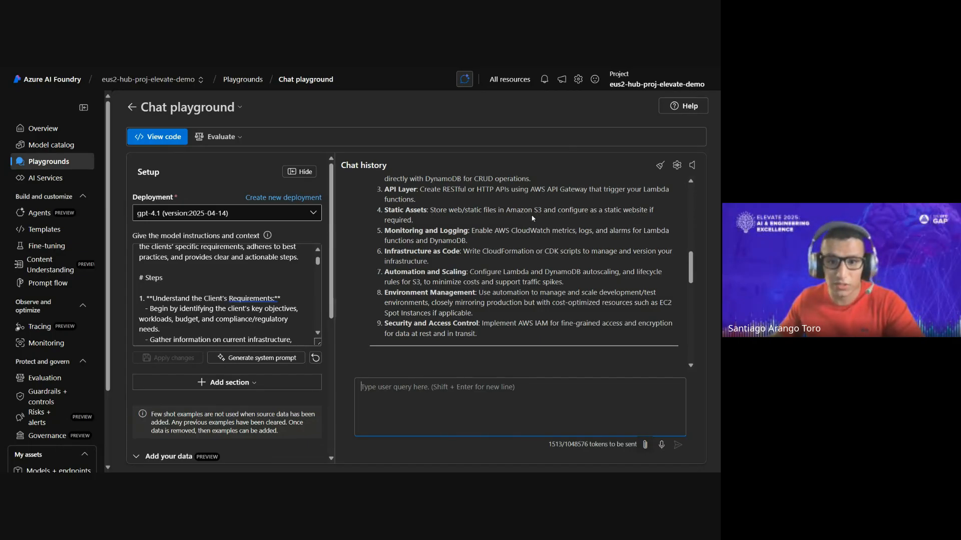
pyautogui.scroll(-1, 533, 218)
pyautogui.scroll(1, 472, 242)
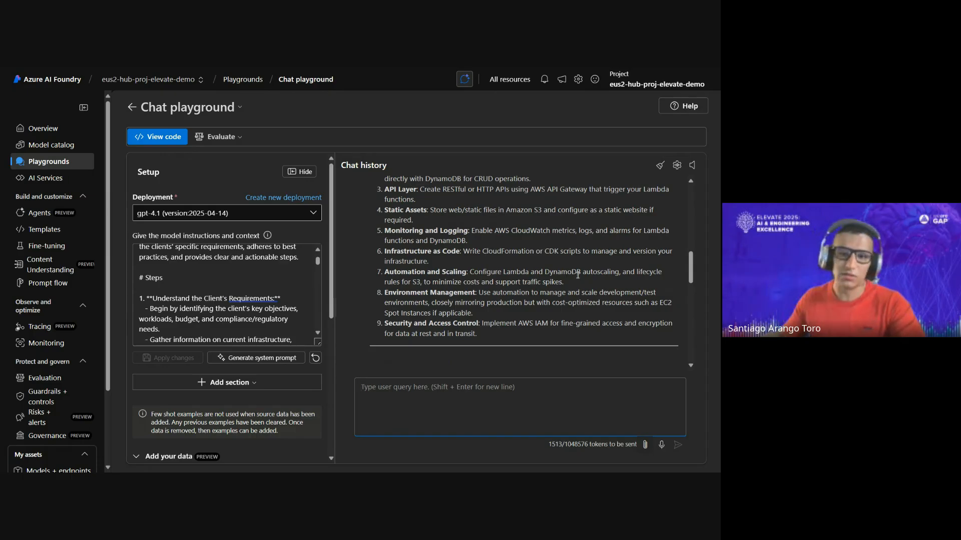
pyautogui.scroll(-5, 566, 307)
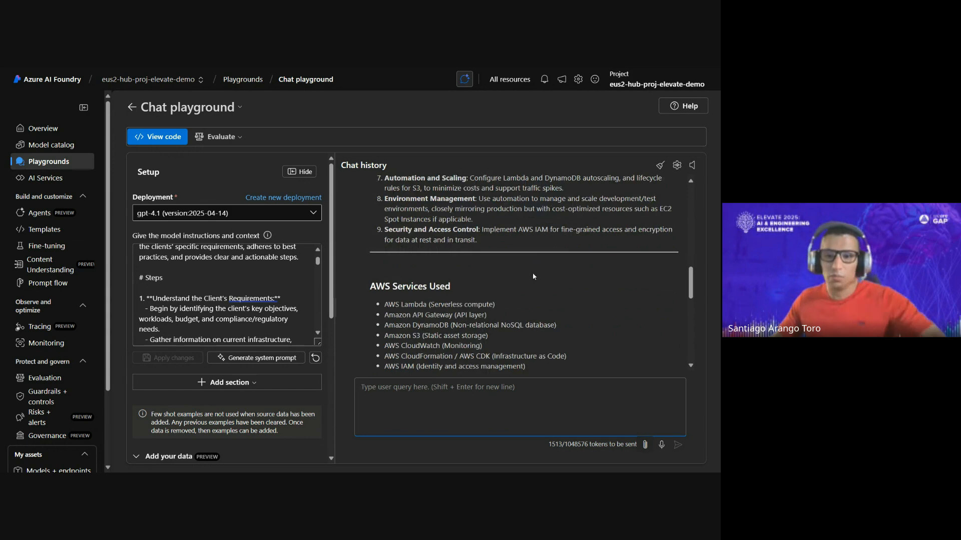
pyautogui.scroll(-10, 505, 274)
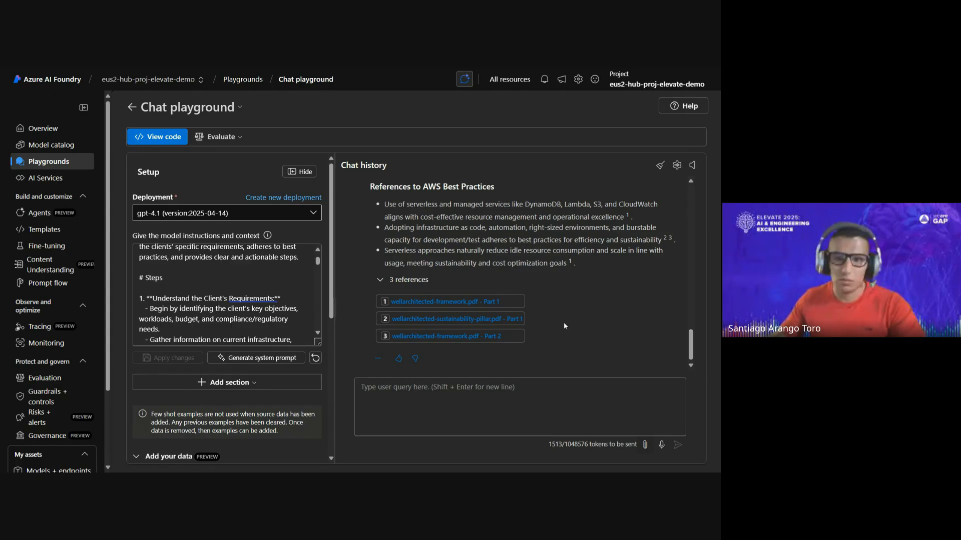
pyautogui.scroll(1, 559, 317)
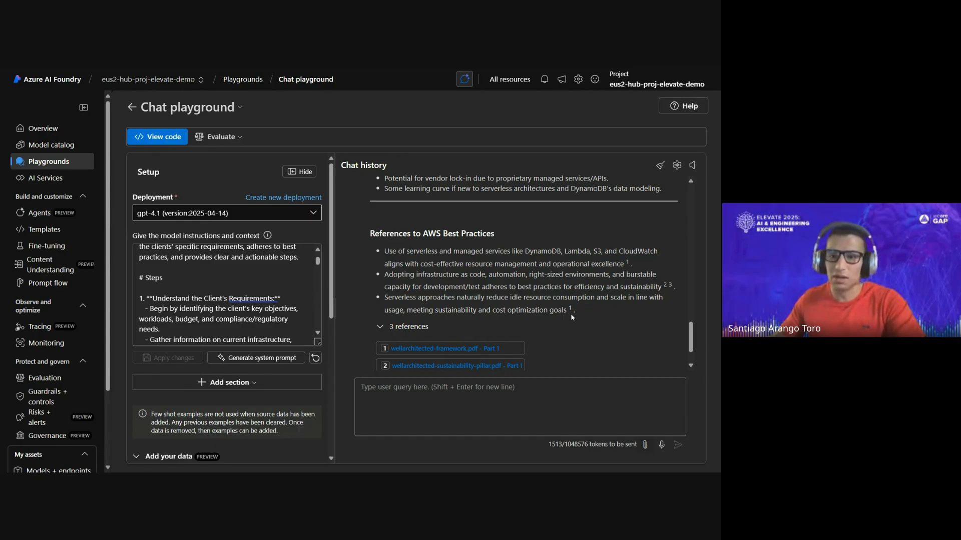
pyautogui.scroll(-1, 576, 315)
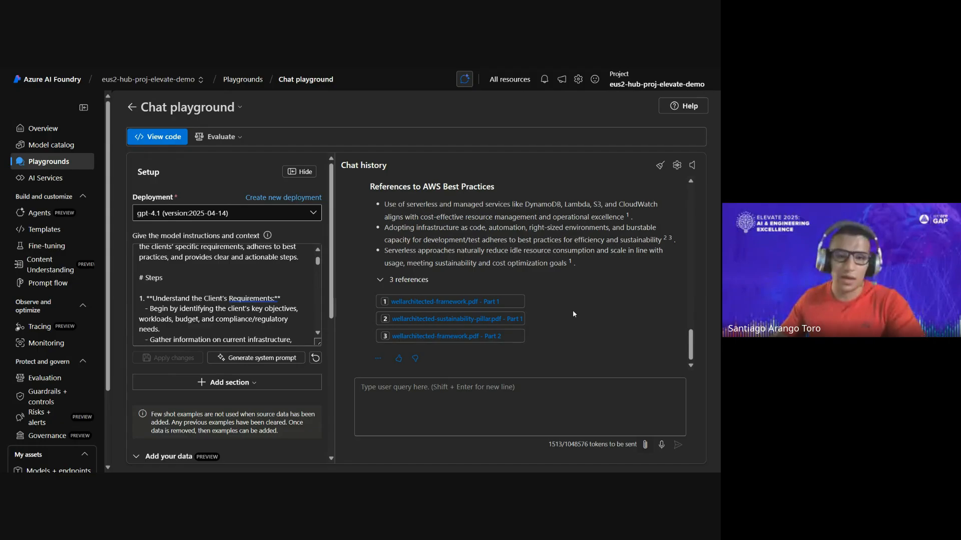
# - Go to the project's Agents page and select Agent220 to show its setup
pyautogui.click(40, 214)
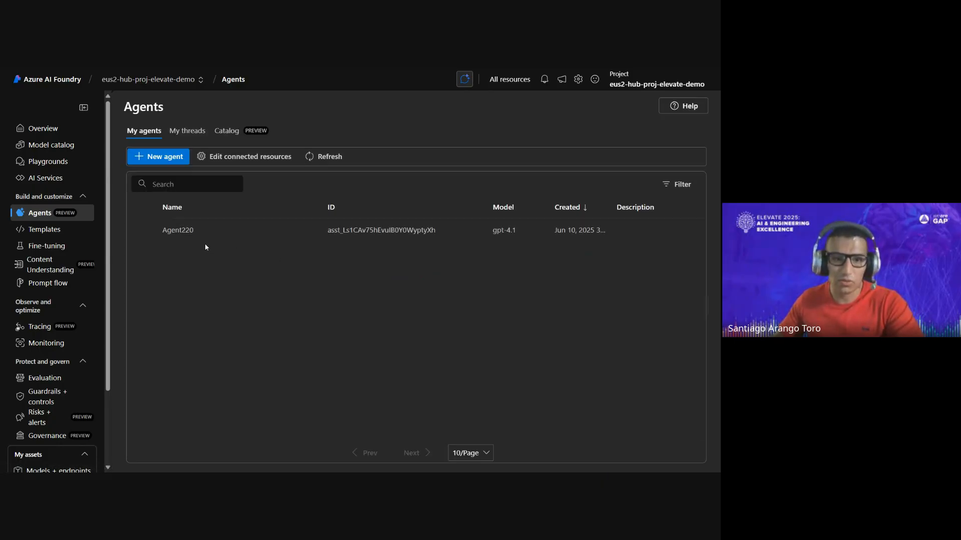
pyautogui.click(208, 239)
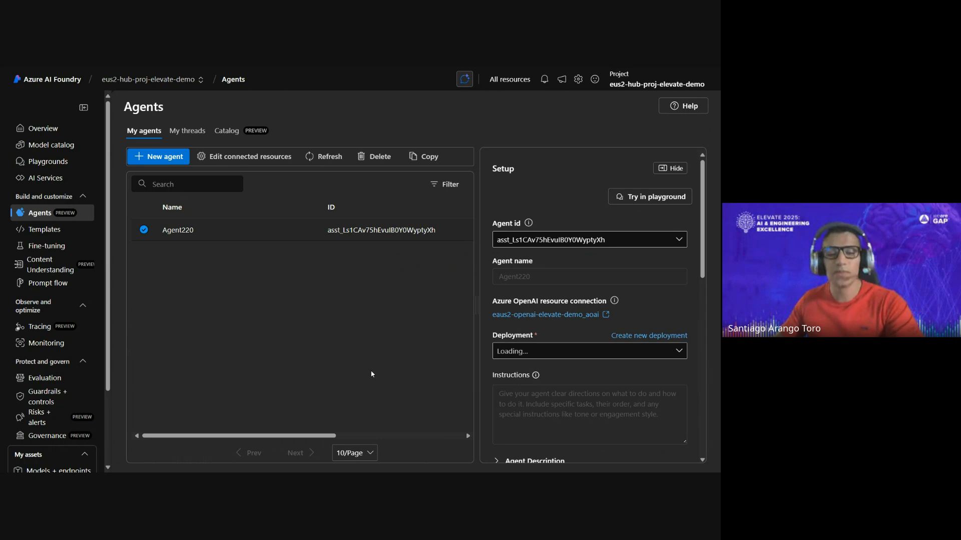
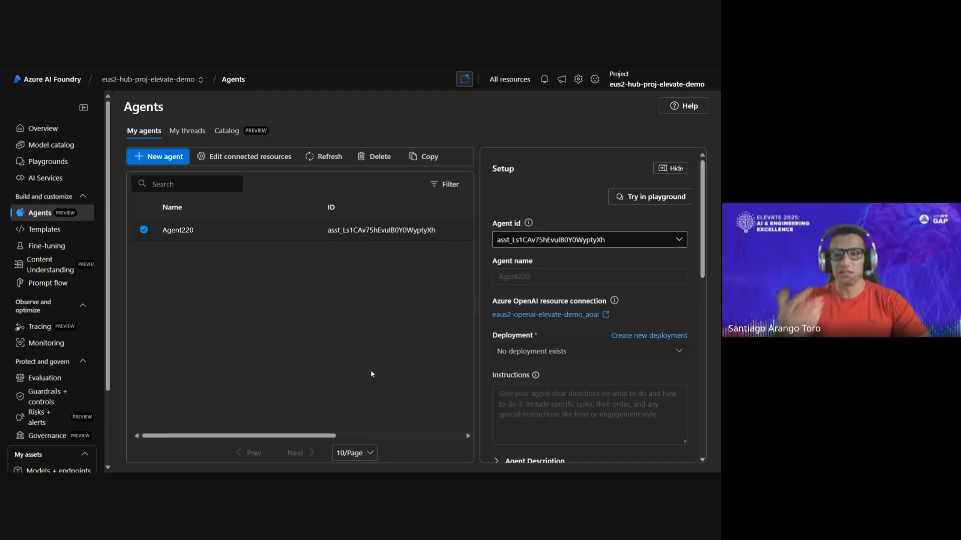
# - Create a new gpt-4o chat completion deployment and assign gpt-4o (version:2024-11-20) as Agent220's deployment
pyautogui.tripleClick(576, 350)
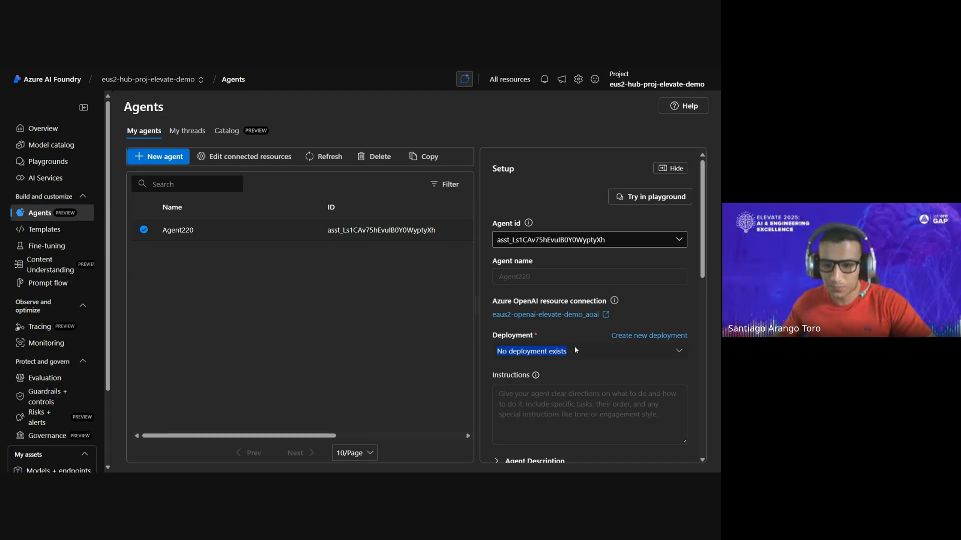
pyautogui.scroll(-3, 625, 341)
pyautogui.click(604, 295)
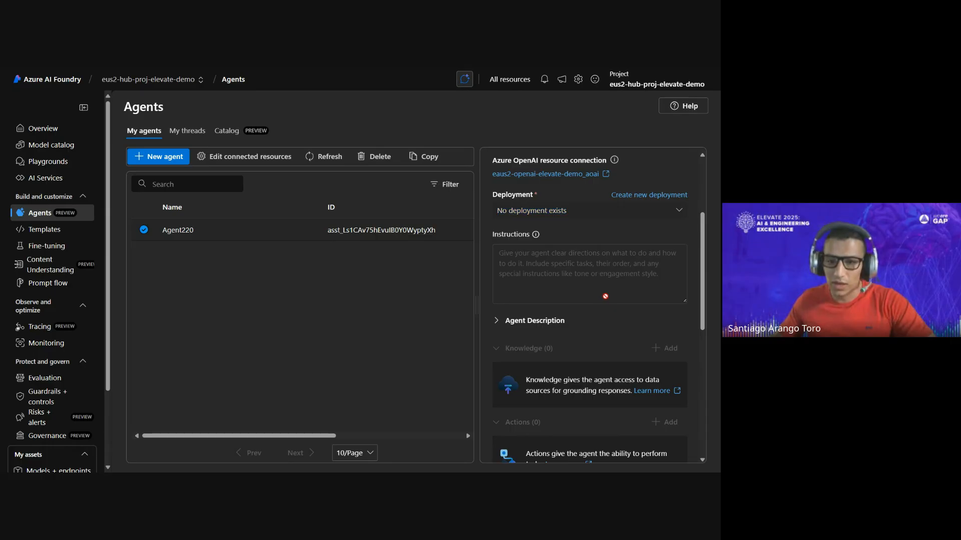
pyautogui.scroll(3, 603, 311)
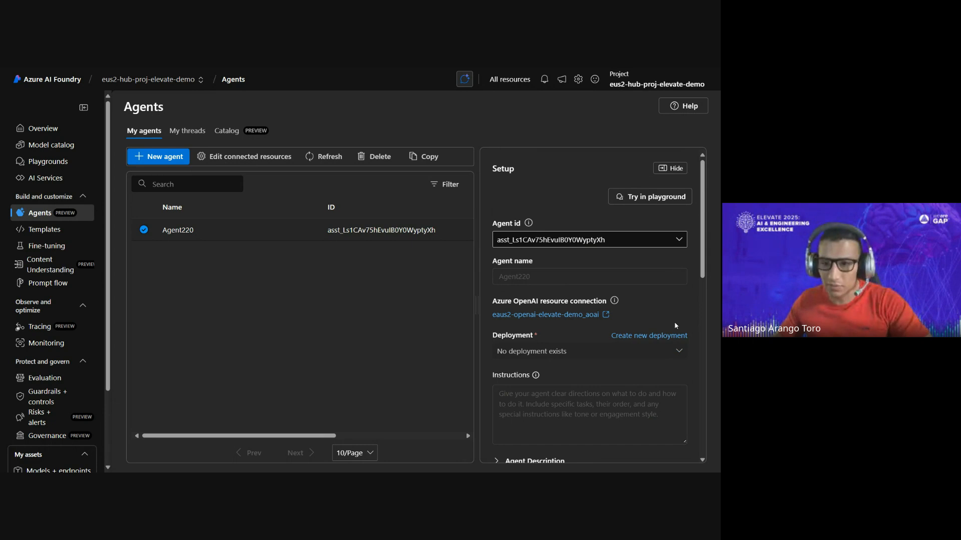
pyautogui.click(651, 332)
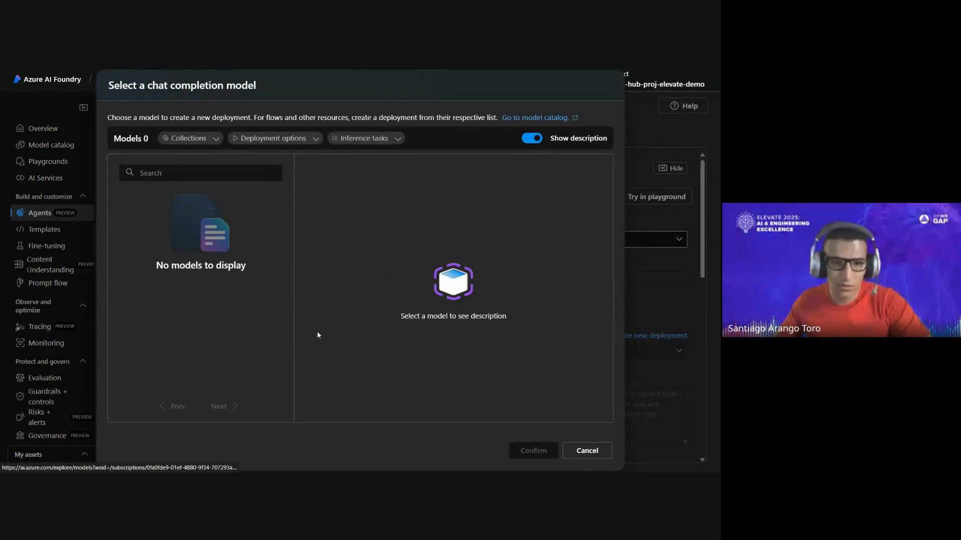
pyautogui.click(230, 203)
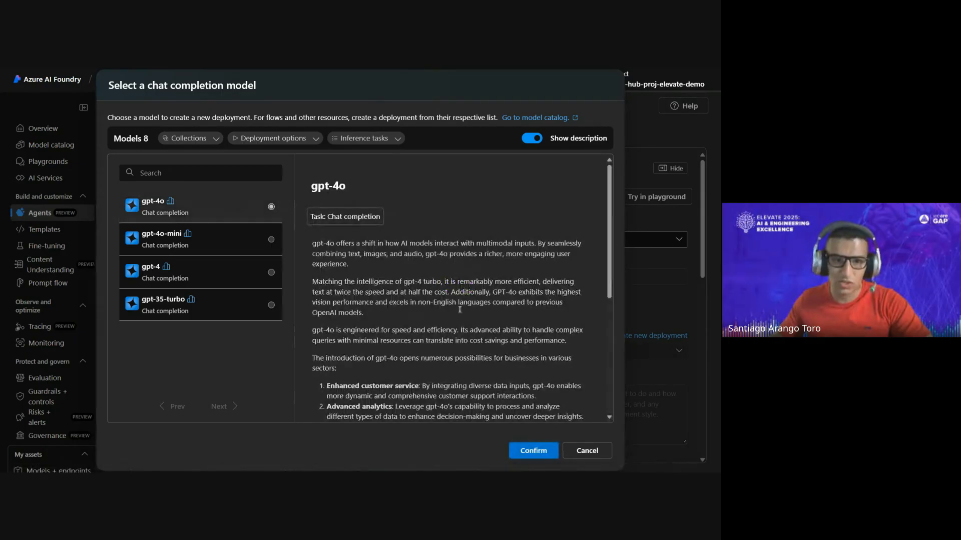
pyautogui.click(545, 456)
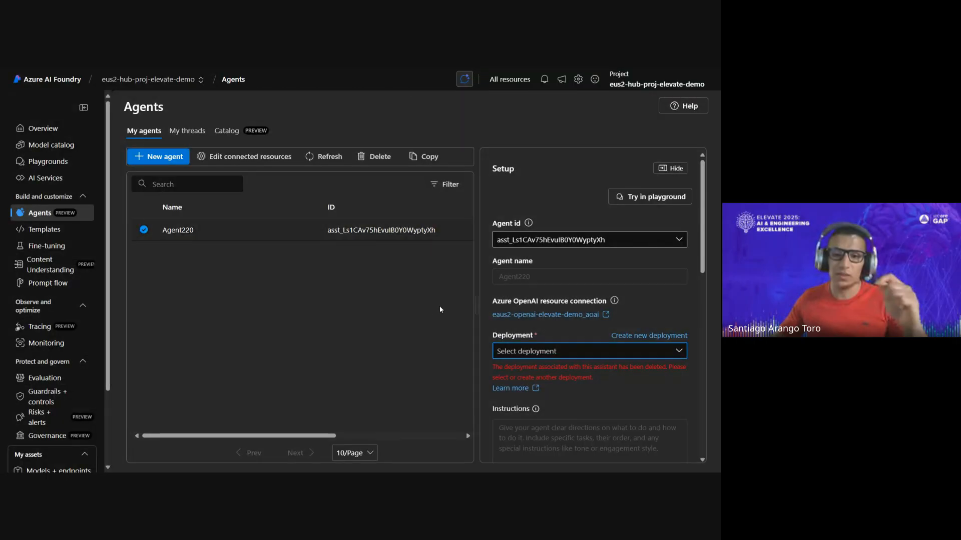
pyautogui.click(630, 352)
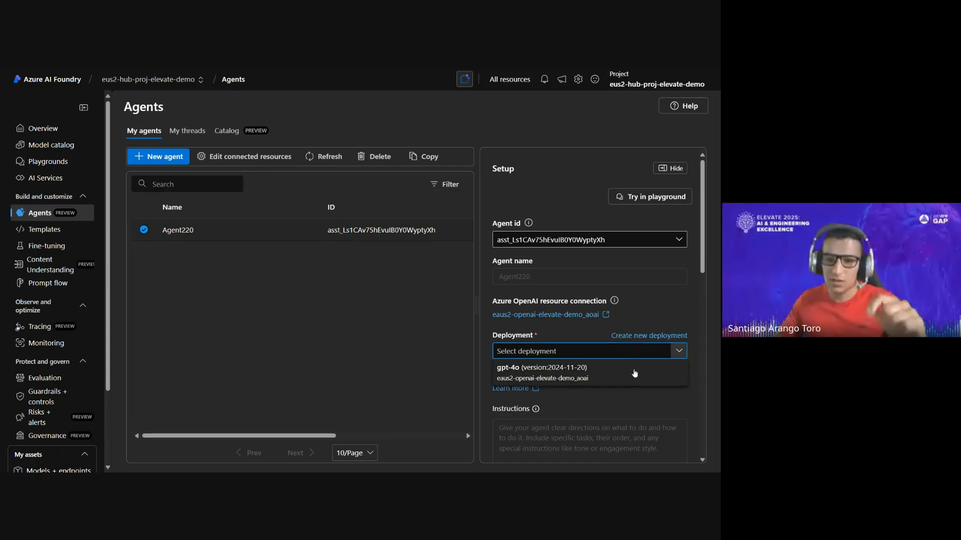
pyautogui.click(638, 377)
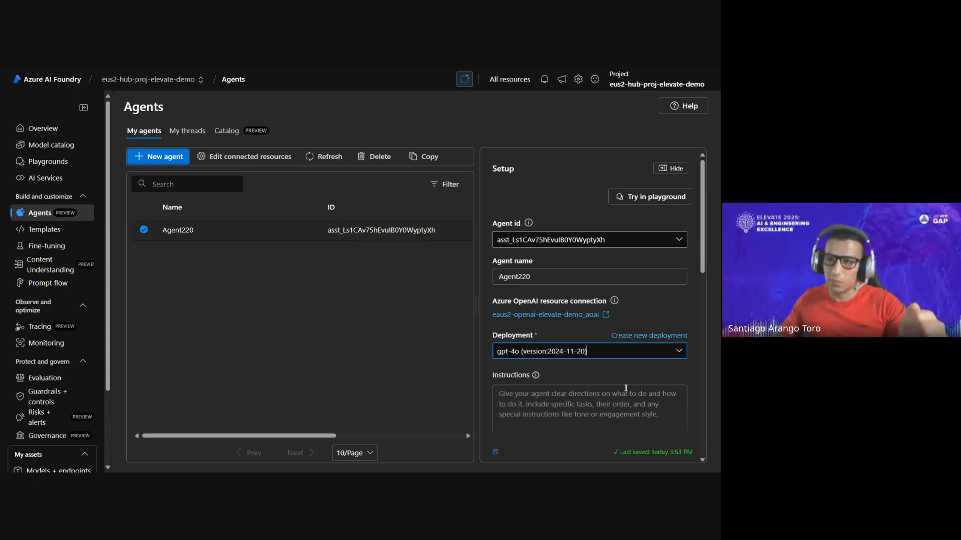
# - Set Agent220's instructions to "You are a solutions architect for AWS."
pyautogui.scroll(-1, 602, 346)
pyautogui.click(614, 371)
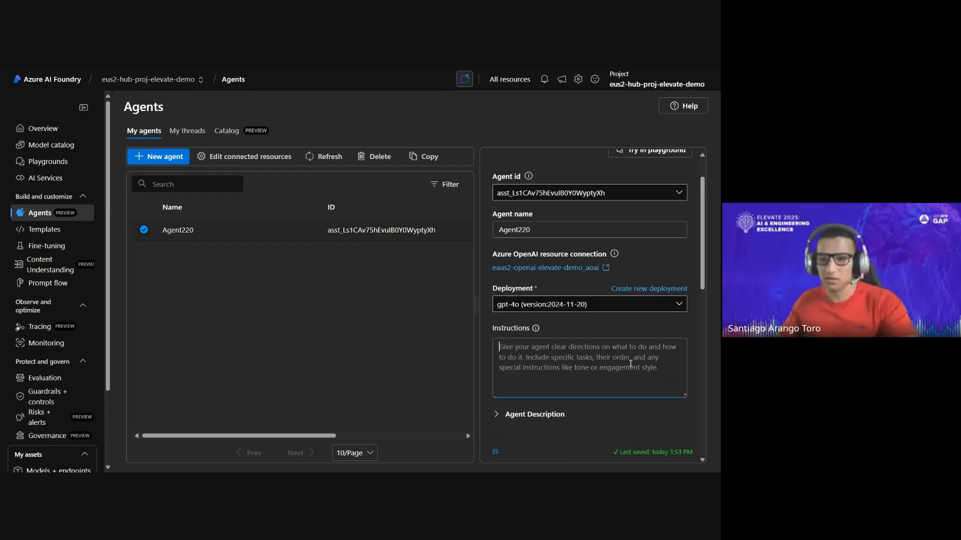
pyautogui.write('You are a solution')
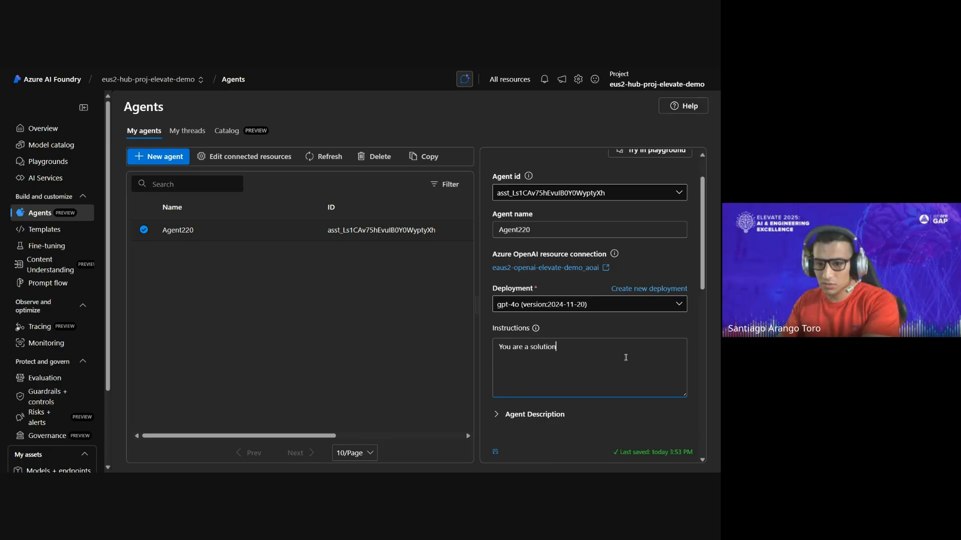
pyautogui.write('s architect')
pyautogui.write(' for AWS.')
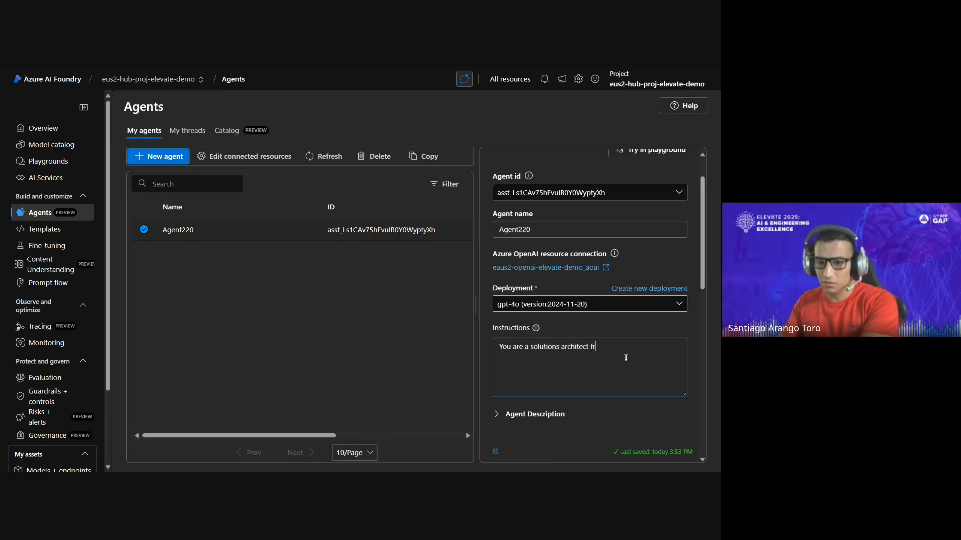
# - Add Azure AI Search knowledge to Agent220, connecting the project index amazon-ebooks-index with the Semantic search type
pyautogui.scroll(-4, 626, 357)
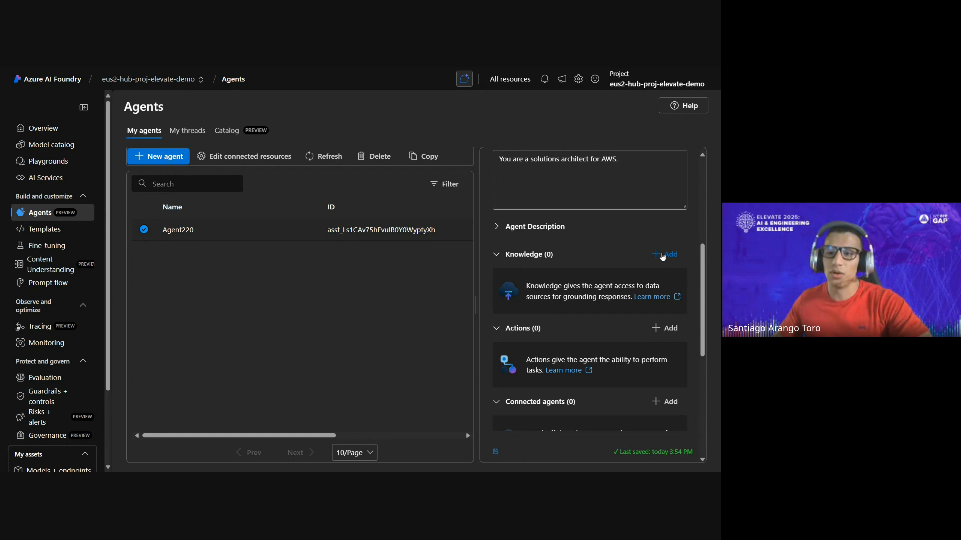
pyautogui.click(665, 254)
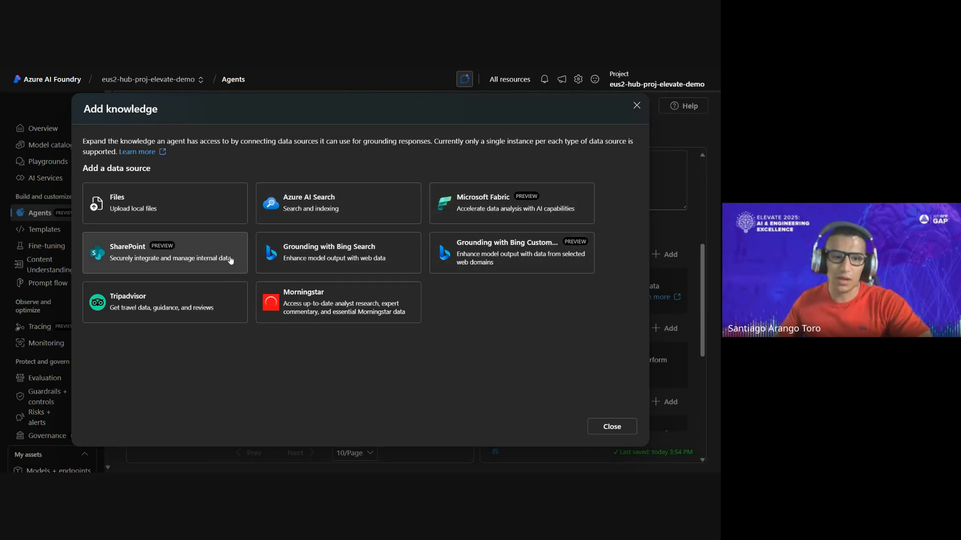
pyautogui.click(369, 203)
pyautogui.click(199, 267)
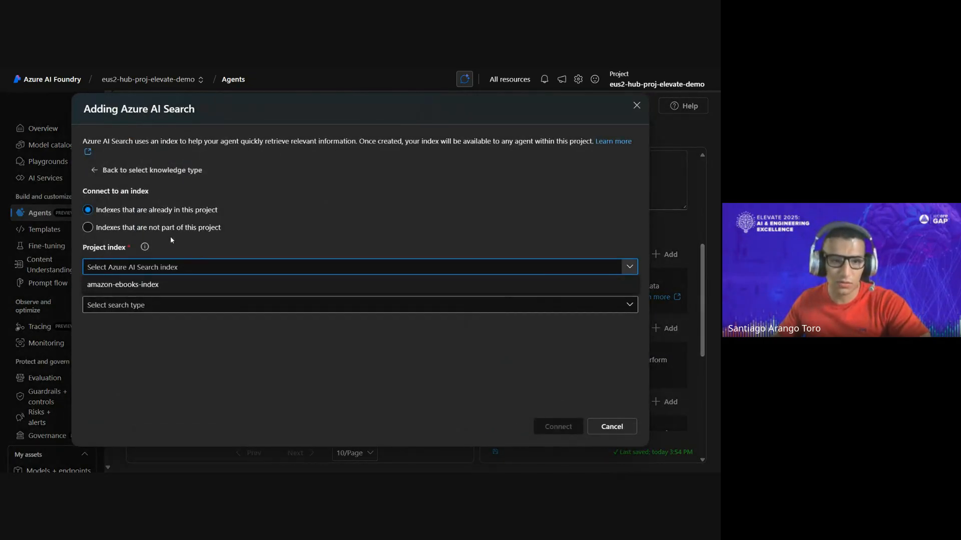
pyautogui.click(191, 287)
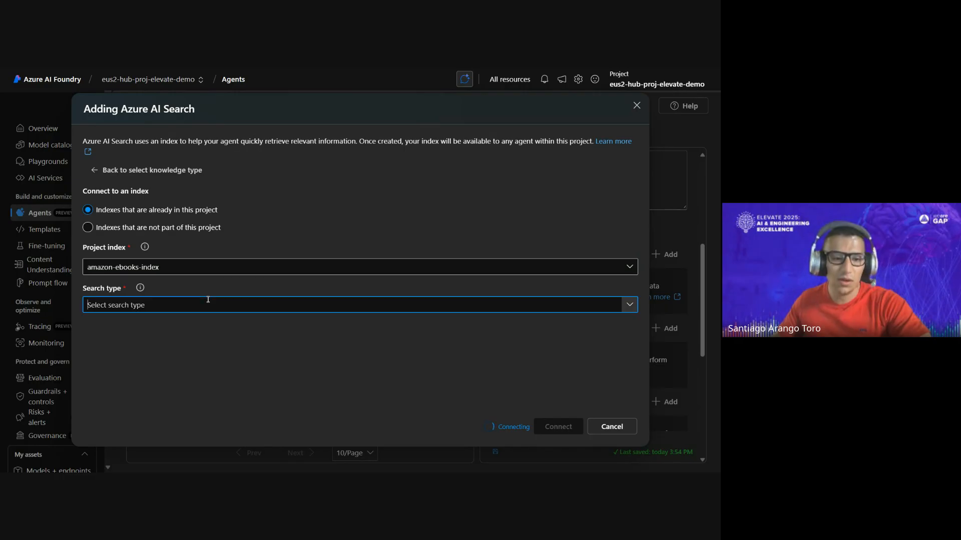
pyautogui.click(554, 305)
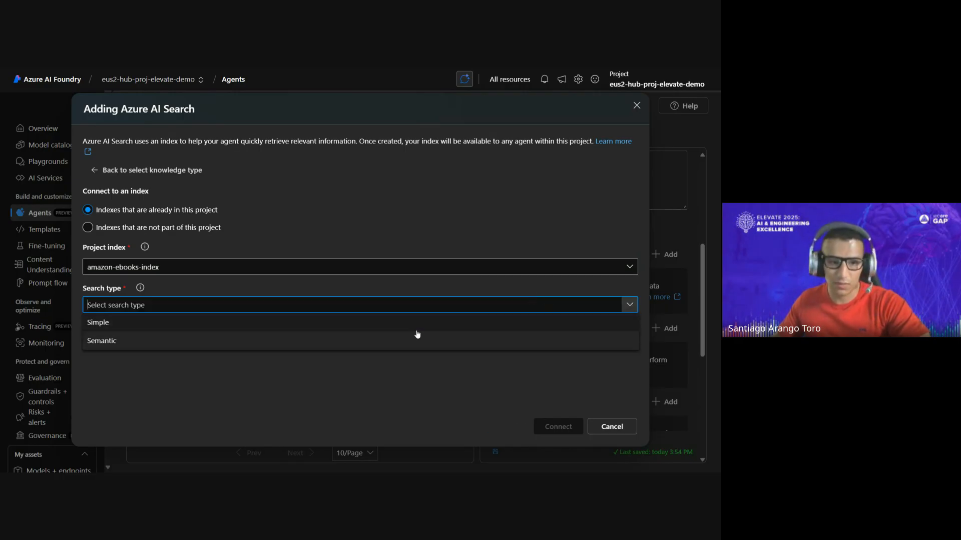
pyautogui.click(427, 339)
pyautogui.click(556, 426)
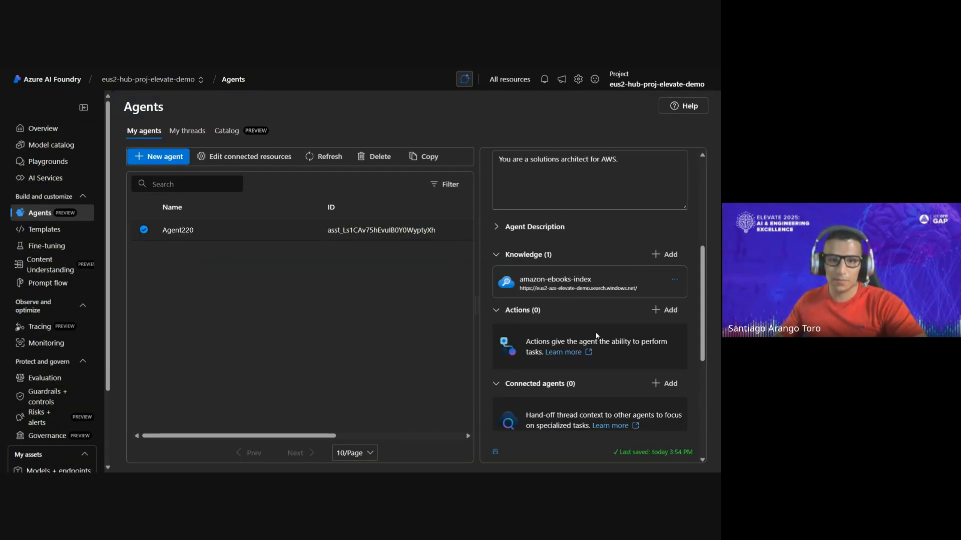
# - Check the agent's knowledge, actions and connected agents settings, and open Agent220 in the Agents playground
pyautogui.scroll(5, 649, 253)
pyautogui.scroll(-5, 649, 253)
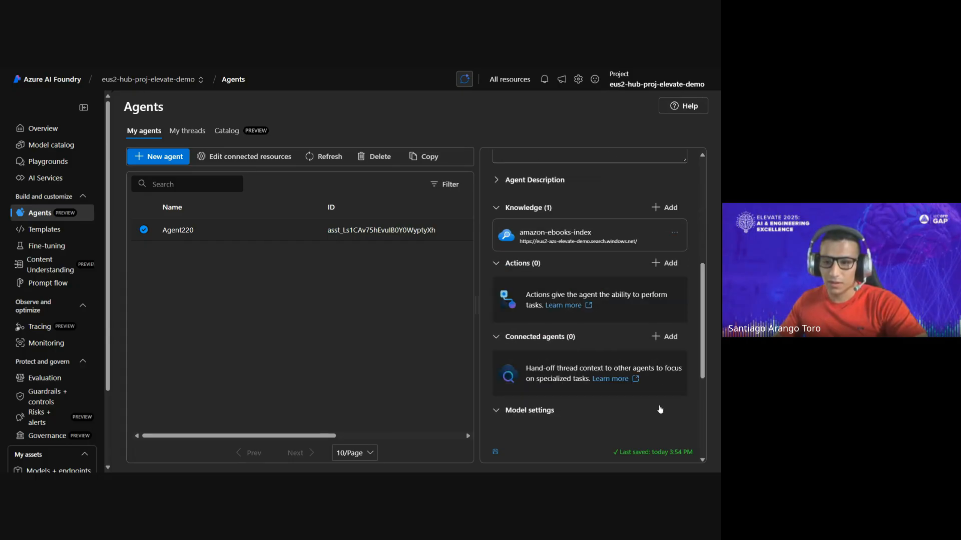
pyautogui.scroll(5, 651, 301)
pyautogui.click(625, 196)
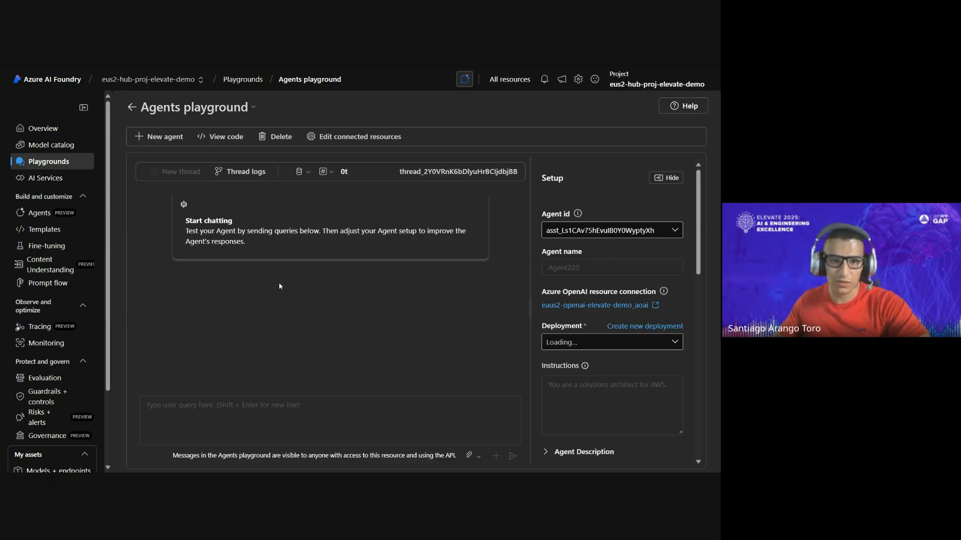
# - Send the agent the query "Provide some guidance to choose between fargate or lambda"
pyautogui.click(305, 416)
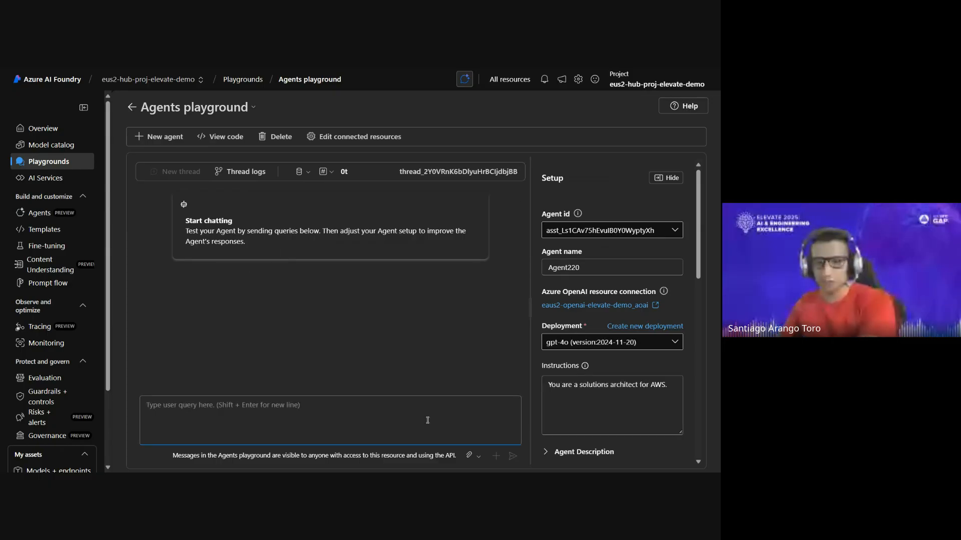
pyautogui.write('c')
pyautogui.press('BackSpace')
pyautogui.write('P')
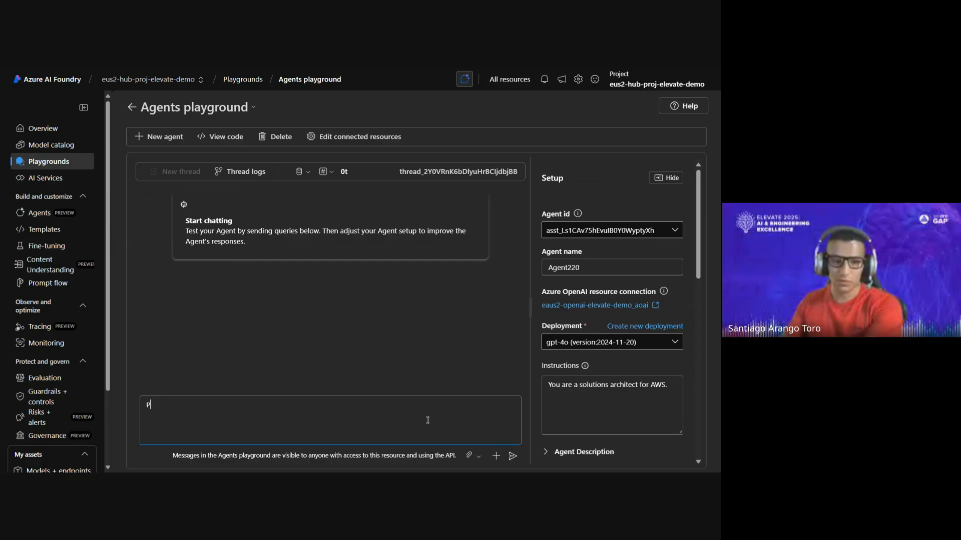
pyautogui.write('rovide some guid')
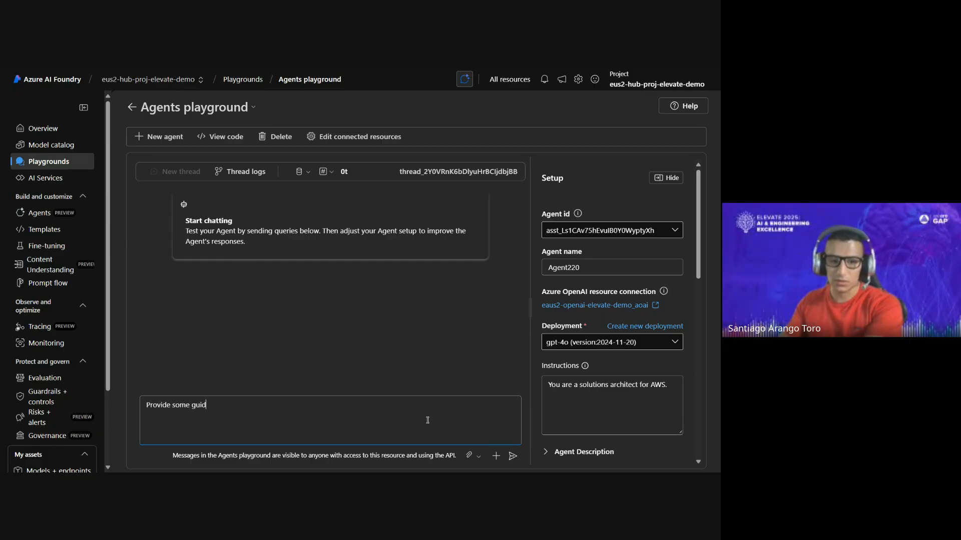
pyautogui.write('ance to choos')
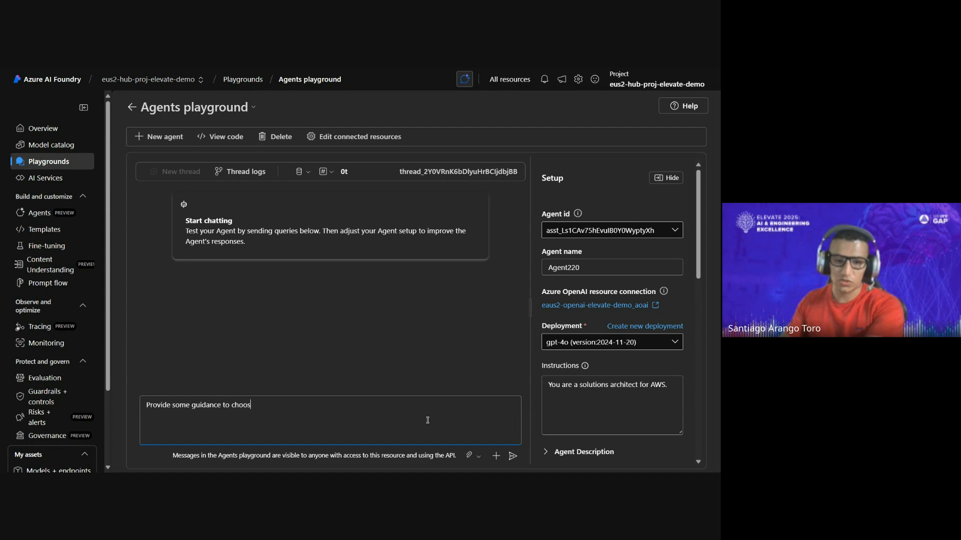
pyautogui.write('e between far')
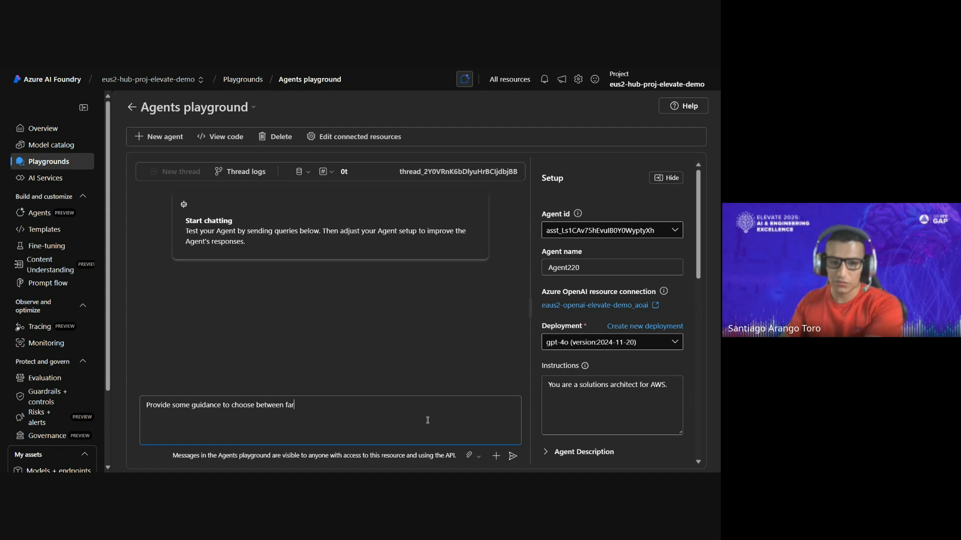
pyautogui.write('gate or fambda')
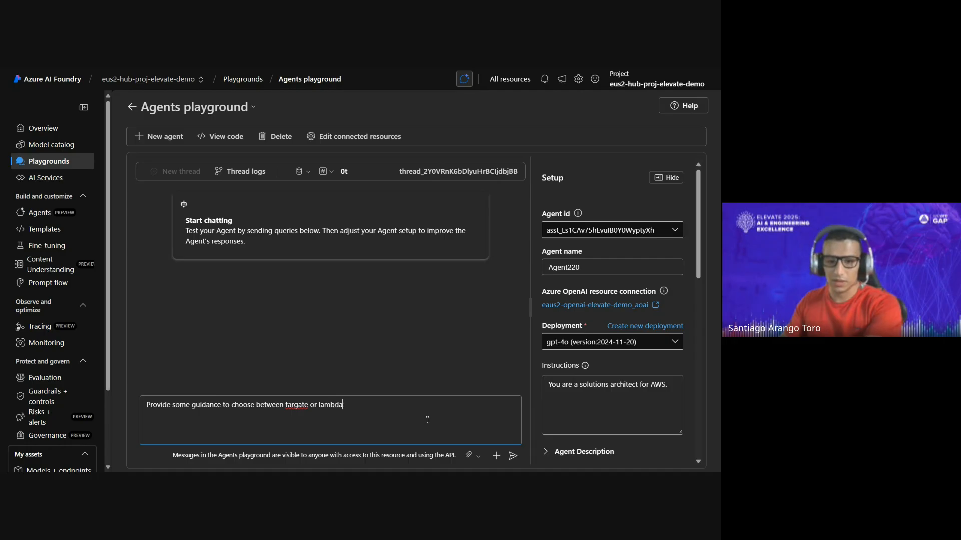
pyautogui.press('Return')
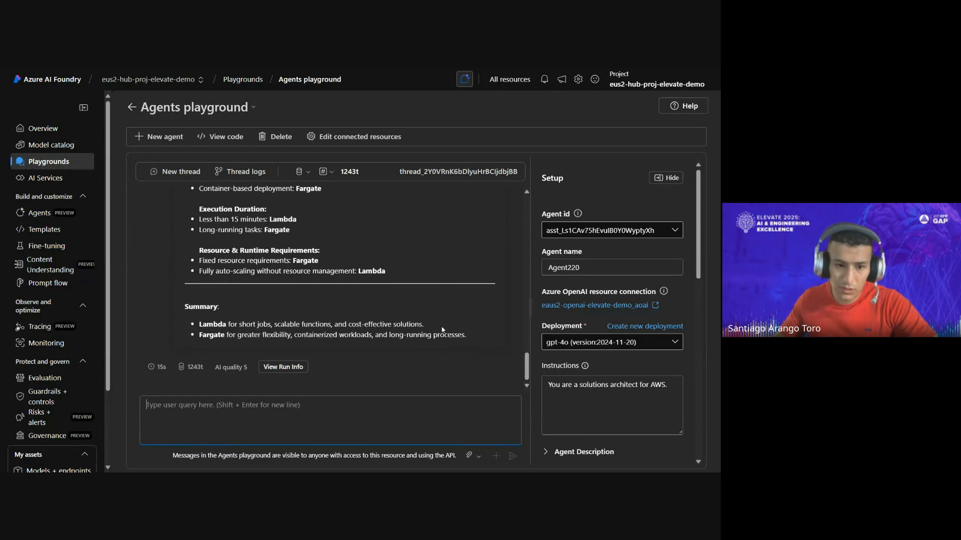
# - Review the agent's Fargate and Lambda comparison, and inspect the run info with its input and output before closing it
pyautogui.scroll(15, 325, 336)
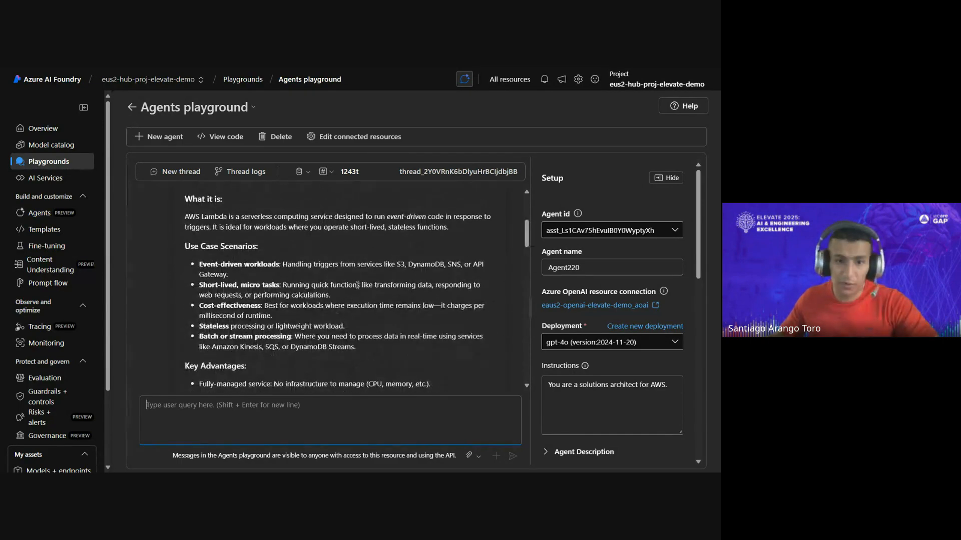
pyautogui.scroll(-12, 358, 289)
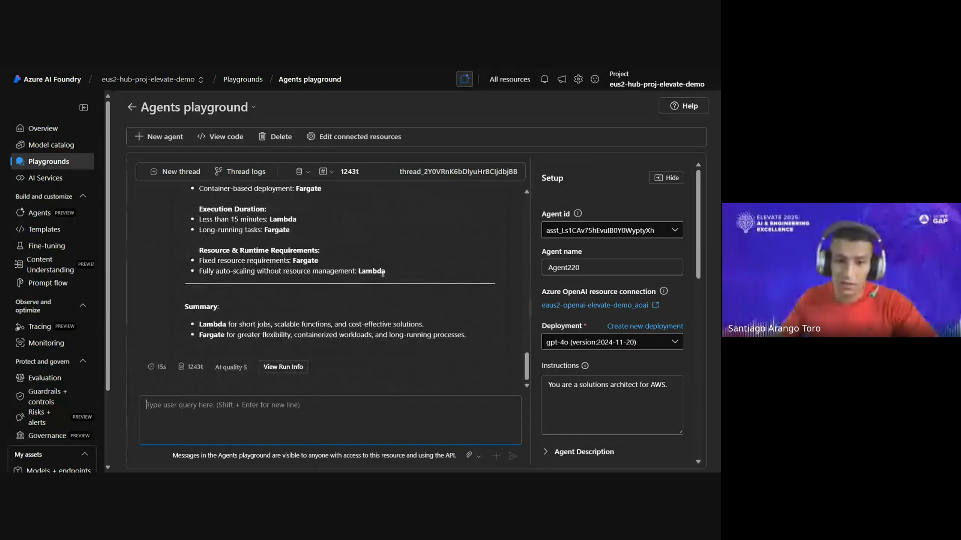
pyautogui.scroll(-3, 608, 346)
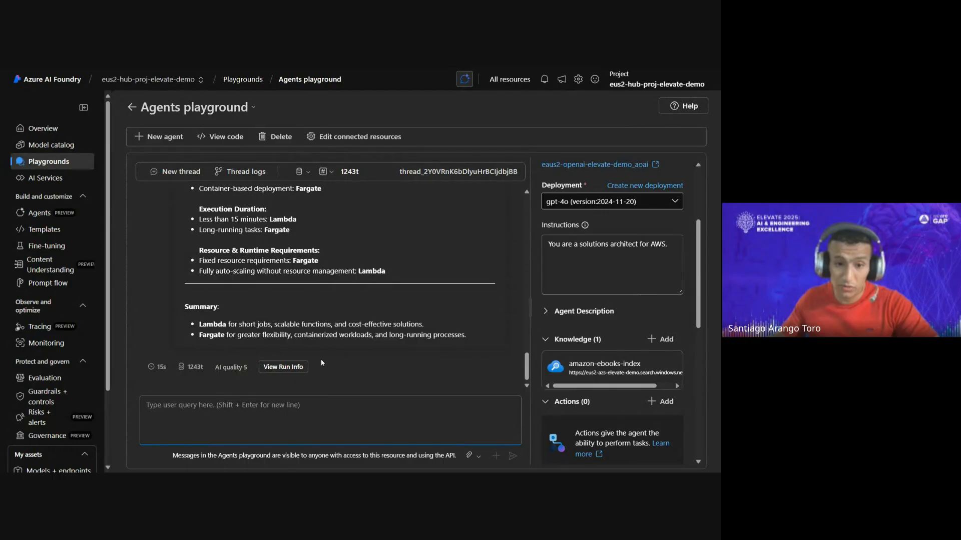
pyautogui.click(284, 367)
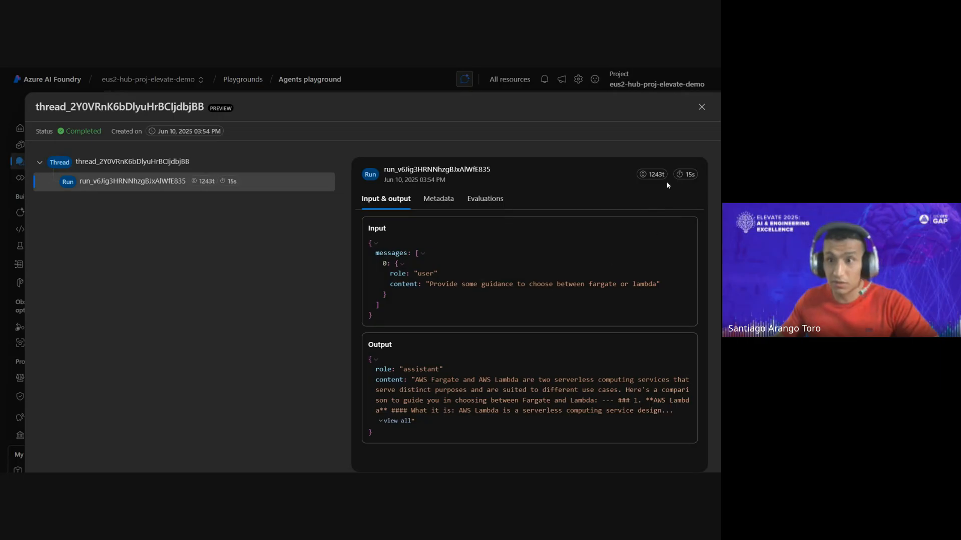
pyautogui.click(702, 107)
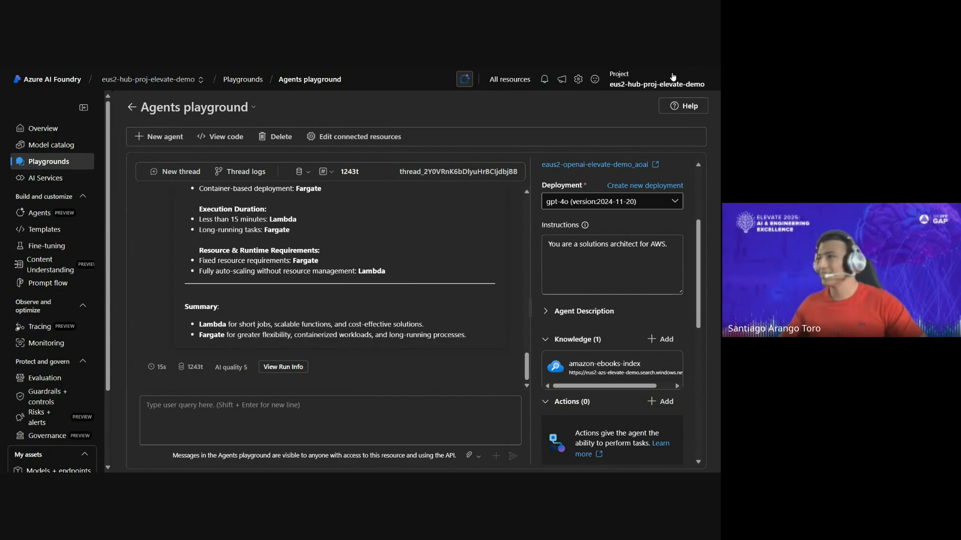
pyautogui.moveTo(671, 69)
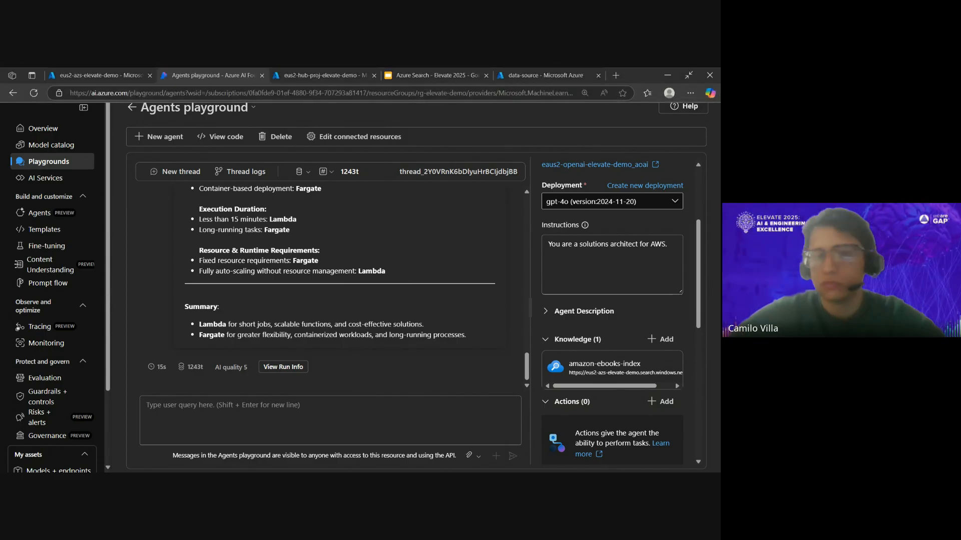